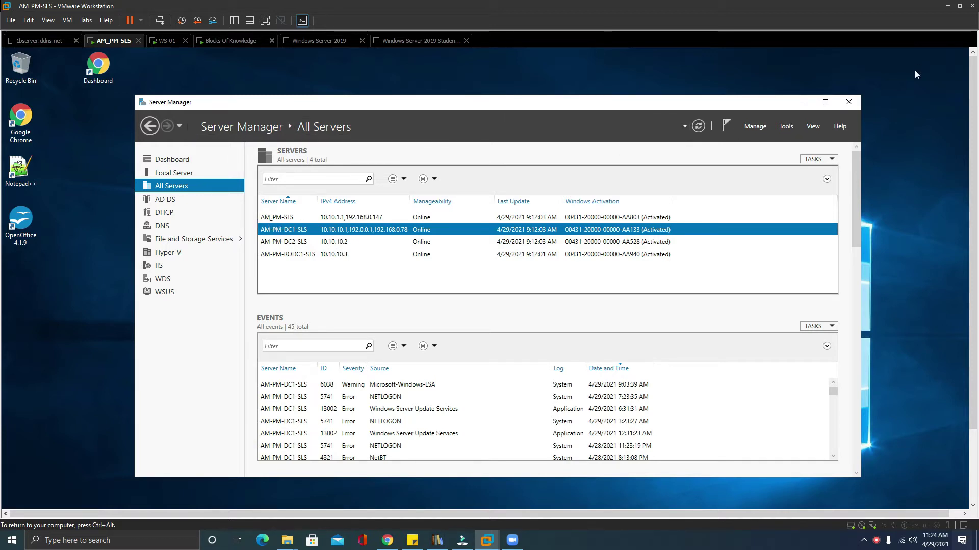
Launch Active Directory Users and Computers from Server Manager's Tools menu and maximize its window.
{"action": "left_click", "coordinate": [782, 126]}
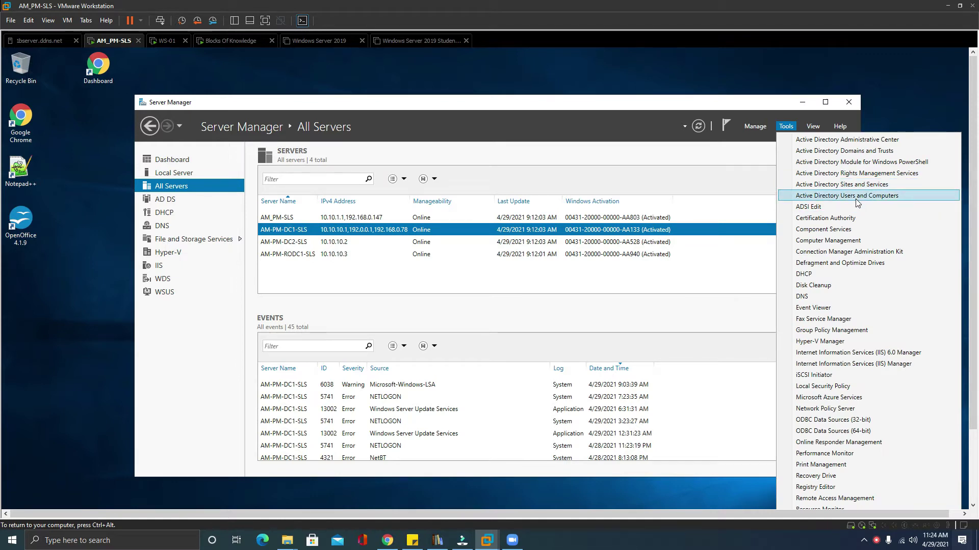
{"action": "left_click", "coordinate": [856, 199]}
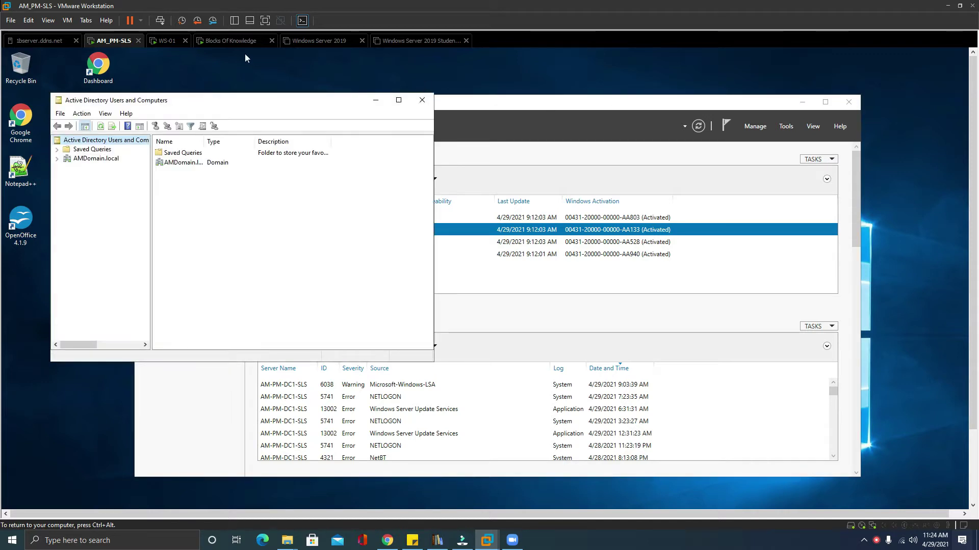
{"action": "left_click_drag", "start_coordinate": [236, 102], "coordinate": [582, 143]}
{"action": "left_click", "coordinate": [743, 138]}
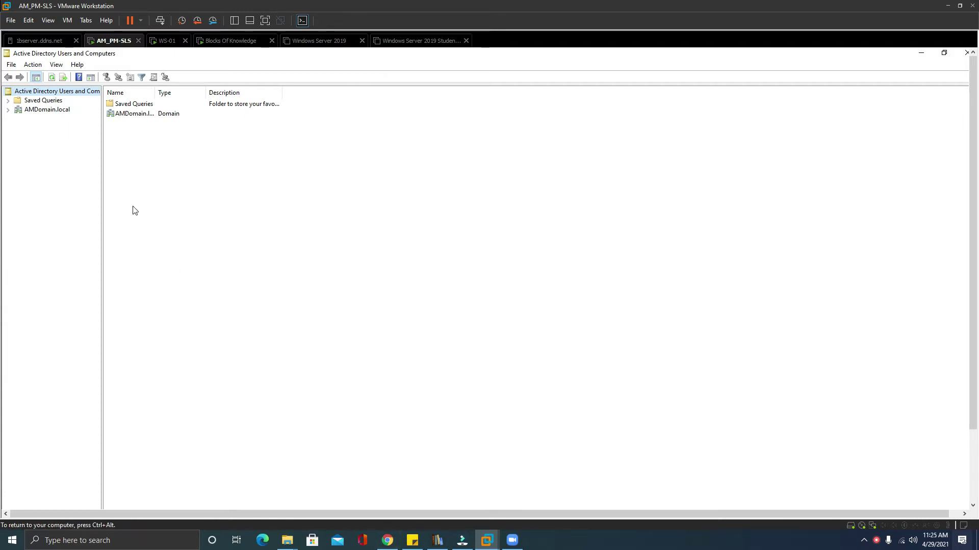
Expand AMDomain.local and list the default accounts and security groups in the Users container.
{"action": "left_click", "coordinate": [8, 110]}
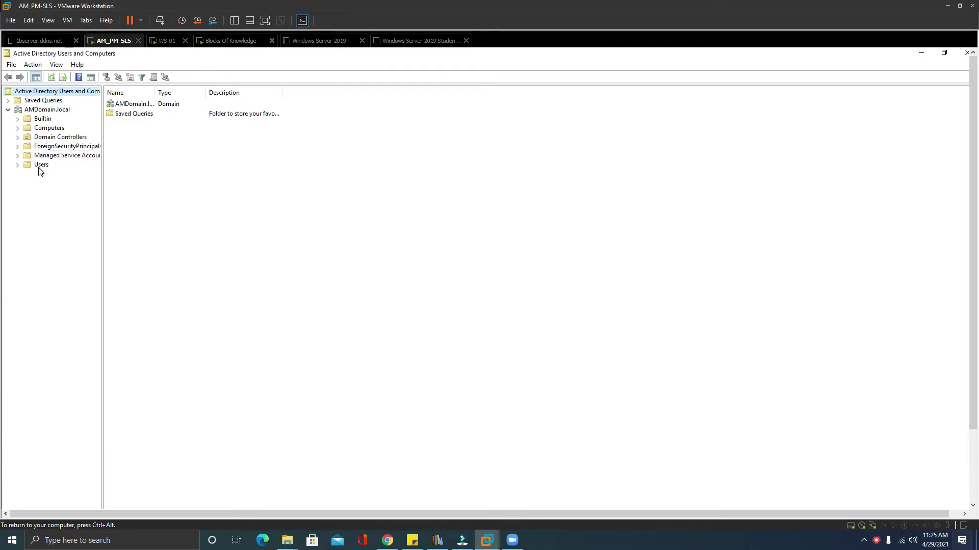
{"action": "left_click", "coordinate": [40, 165]}
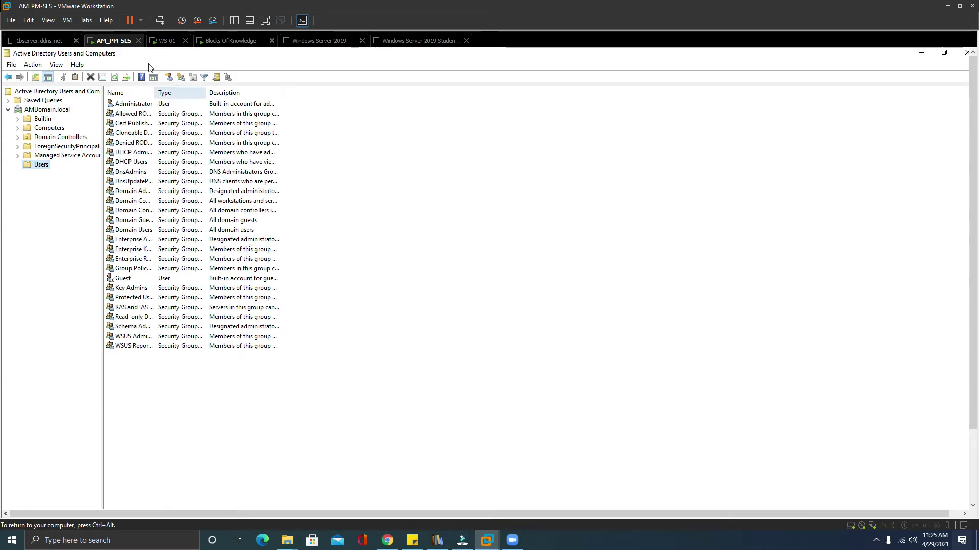
{"action": "key", "text": "ctrl+alt"}
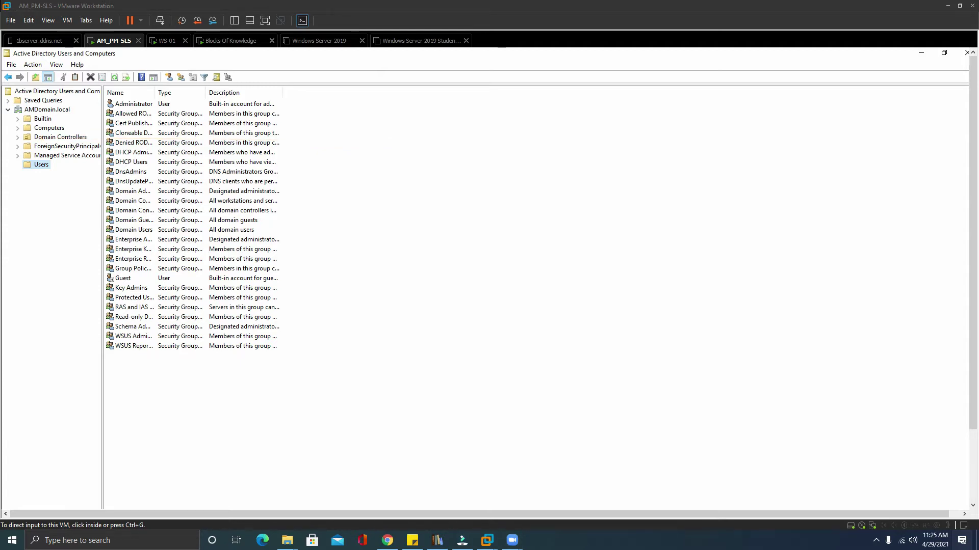
{"action": "mouse_move", "coordinate": [820, 111]}
{"action": "left_mouse_down"}
{"action": "mouse_move", "coordinate": [247, 119]}
{"action": "mouse_move", "coordinate": [14, 136]}
{"action": "mouse_move", "coordinate": [46, 136]}
{"action": "mouse_move", "coordinate": [37, 137]}
{"action": "left_mouse_up"}
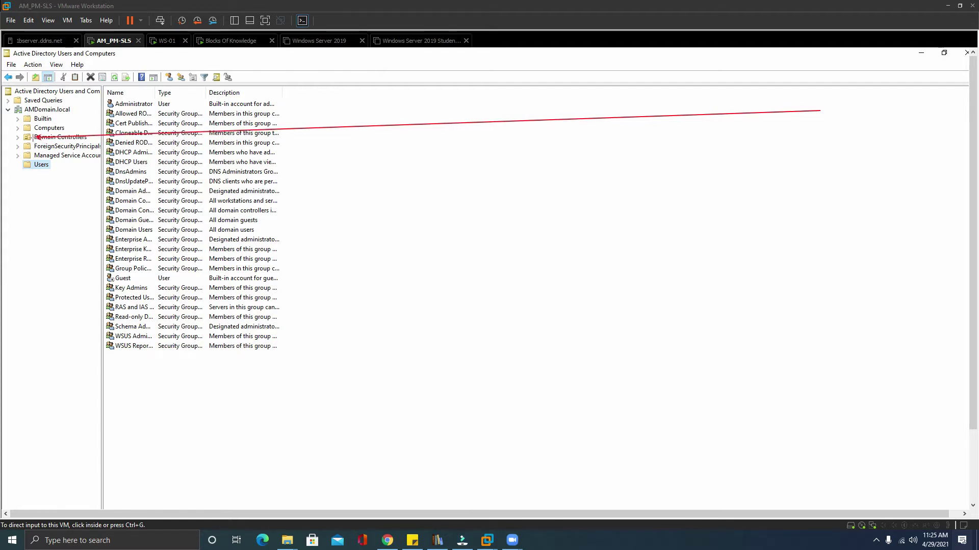
{"action": "left_click_drag", "start_coordinate": [35, 137], "coordinate": [771, 123]}
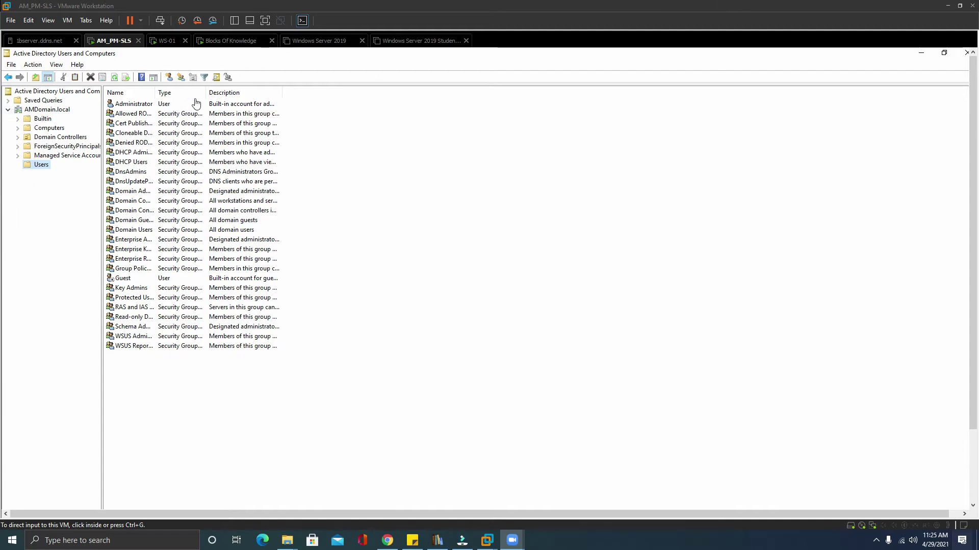
Open the New submenu from the AMDomain.local domain's context menu.
{"action": "left_click", "coordinate": [43, 165]}
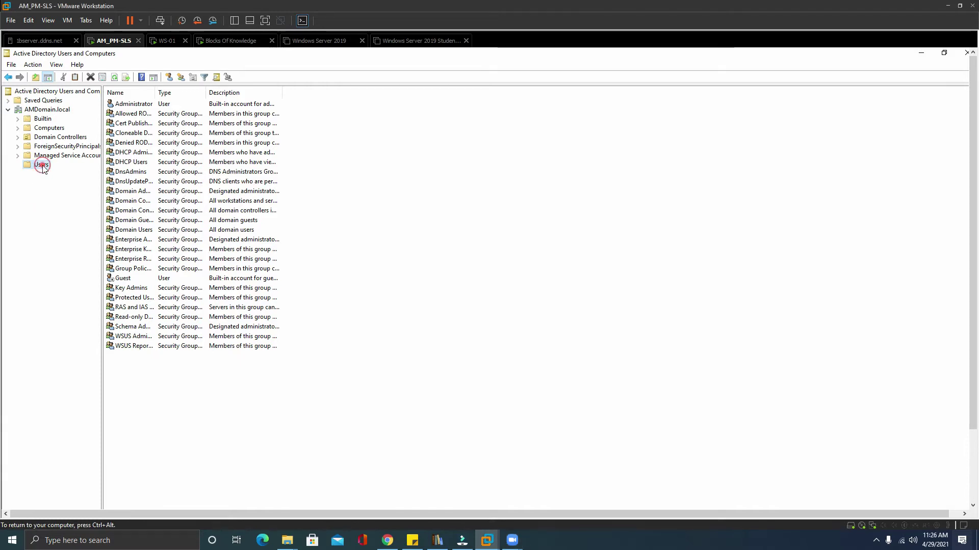
{"action": "right_click", "coordinate": [42, 167]}
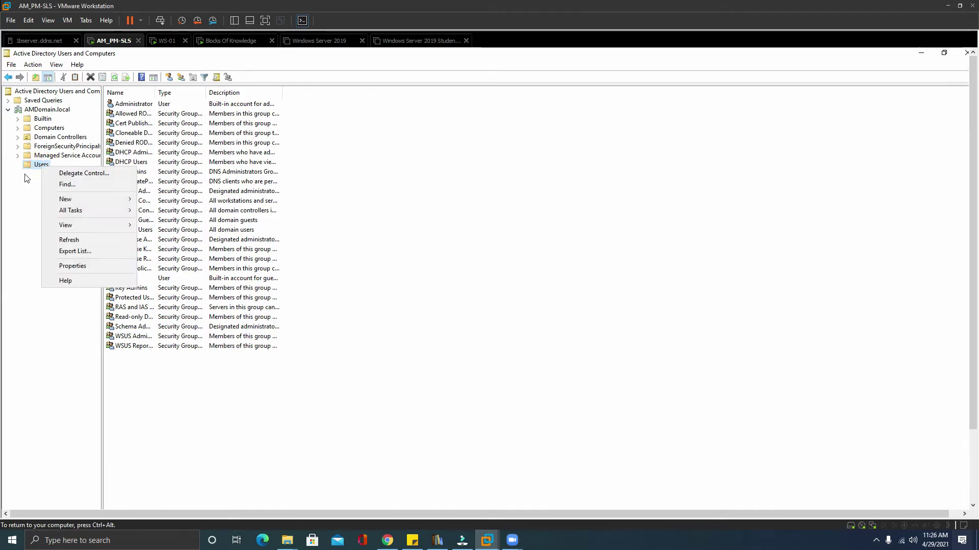
{"action": "left_click", "coordinate": [30, 200]}
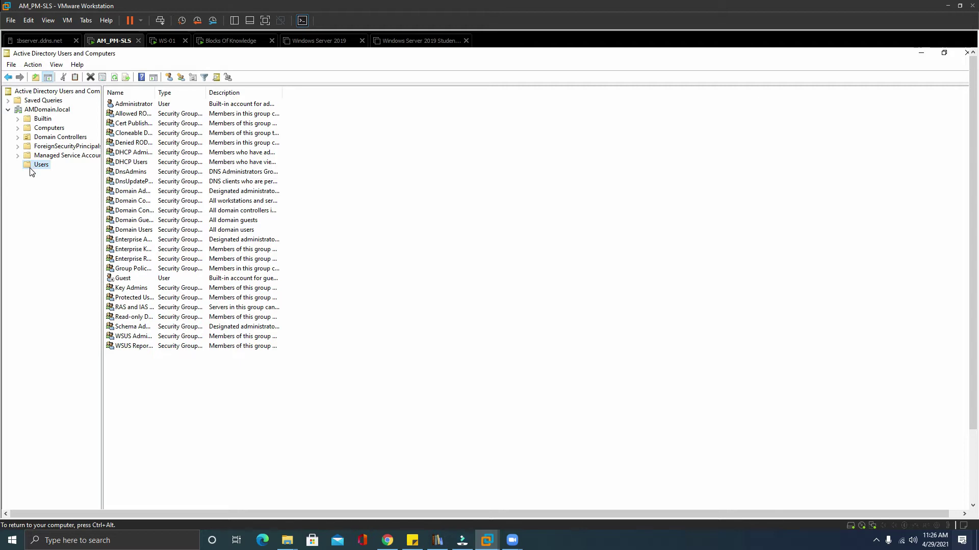
{"action": "right_click", "coordinate": [30, 168]}
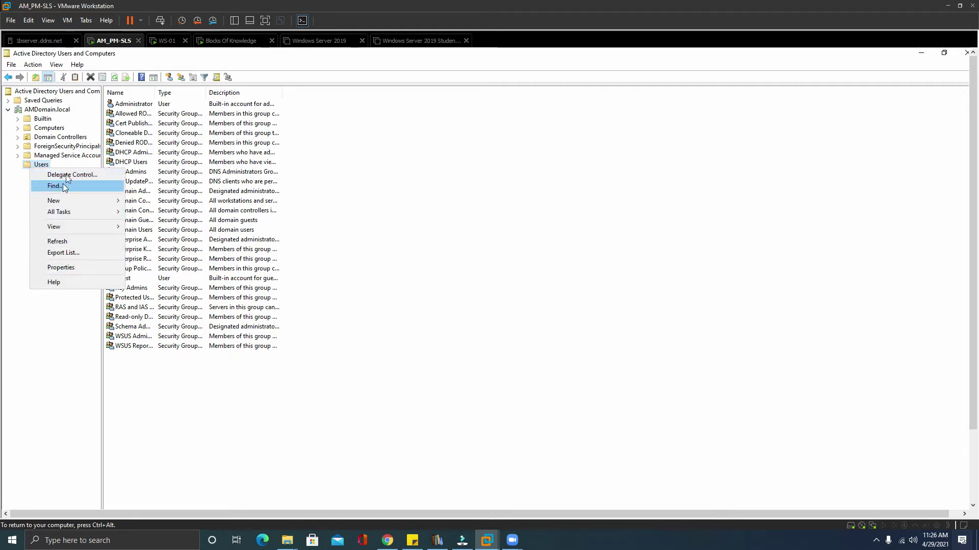
{"action": "left_click", "coordinate": [20, 185]}
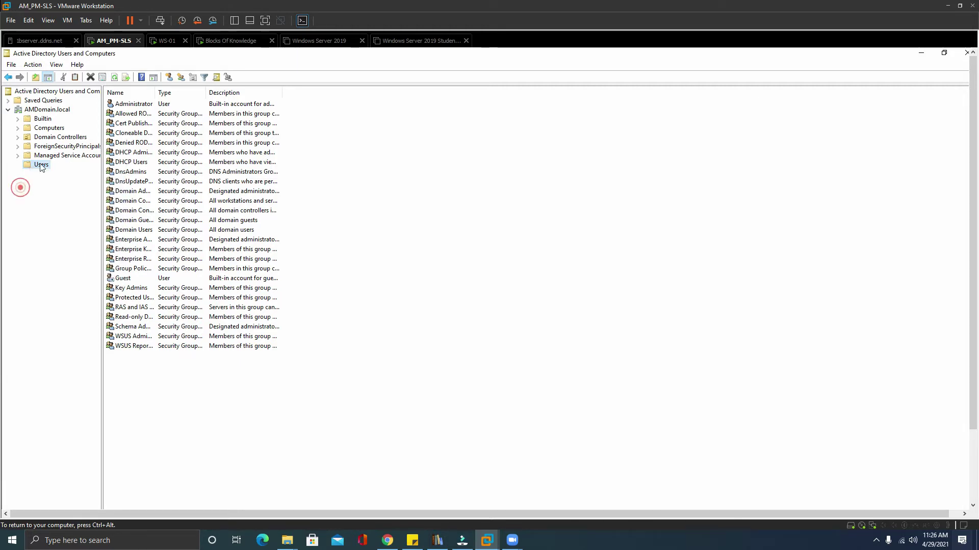
{"action": "left_click", "coordinate": [56, 112]}
{"action": "right_click", "coordinate": [56, 112]}
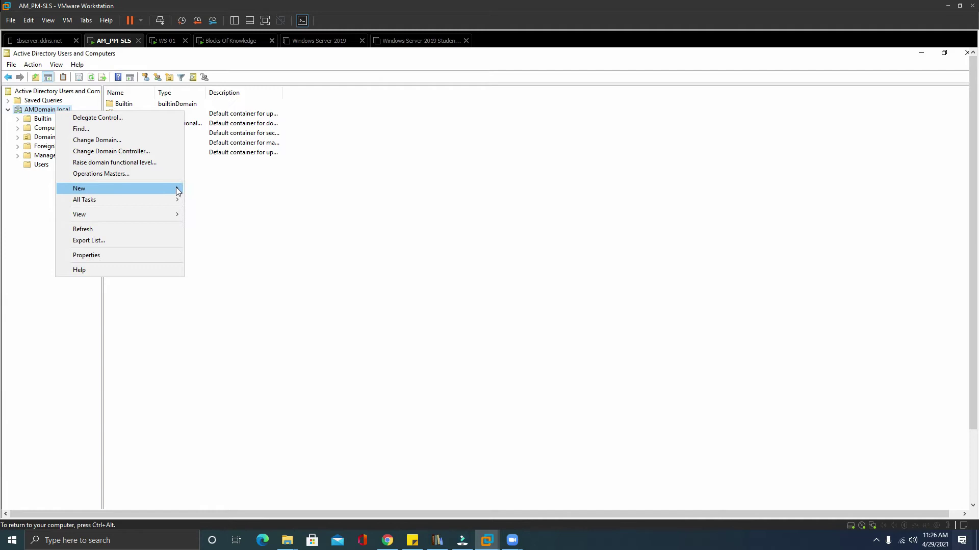
{"action": "mouse_move", "coordinate": [175, 189]}
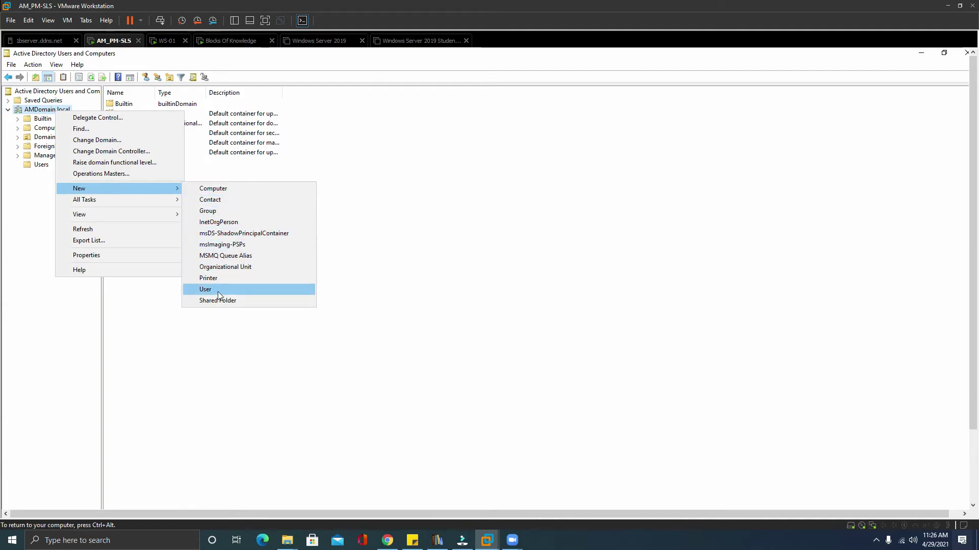
Create a Students organizational unit under AMDomain.local with accidental-deletion protection turned off.
{"action": "left_click", "coordinate": [235, 267]}
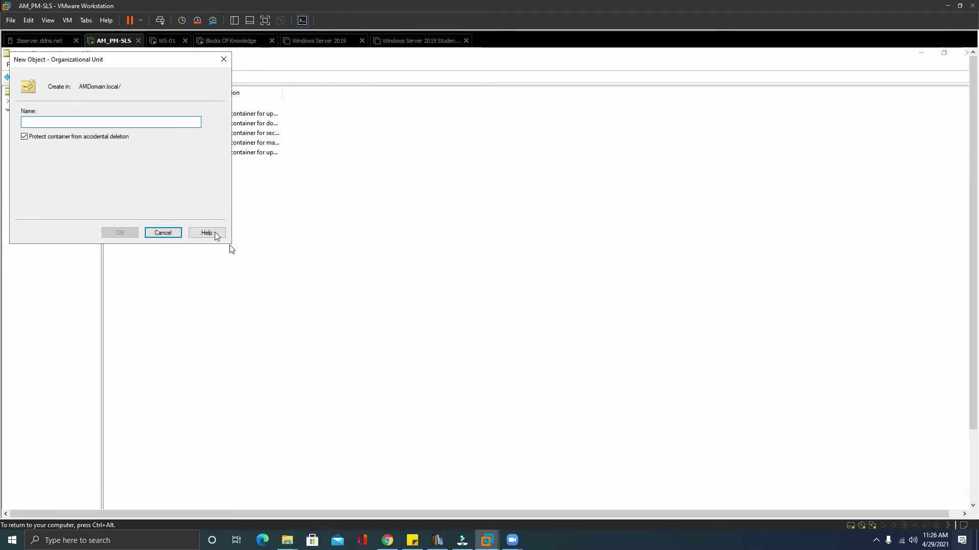
{"action": "left_click", "coordinate": [25, 137]}
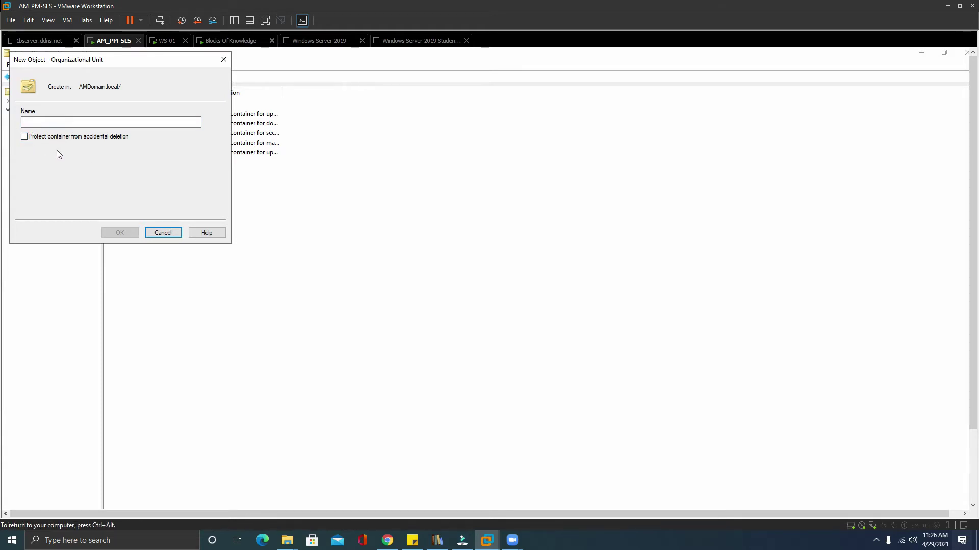
{"action": "left_click", "coordinate": [44, 122]}
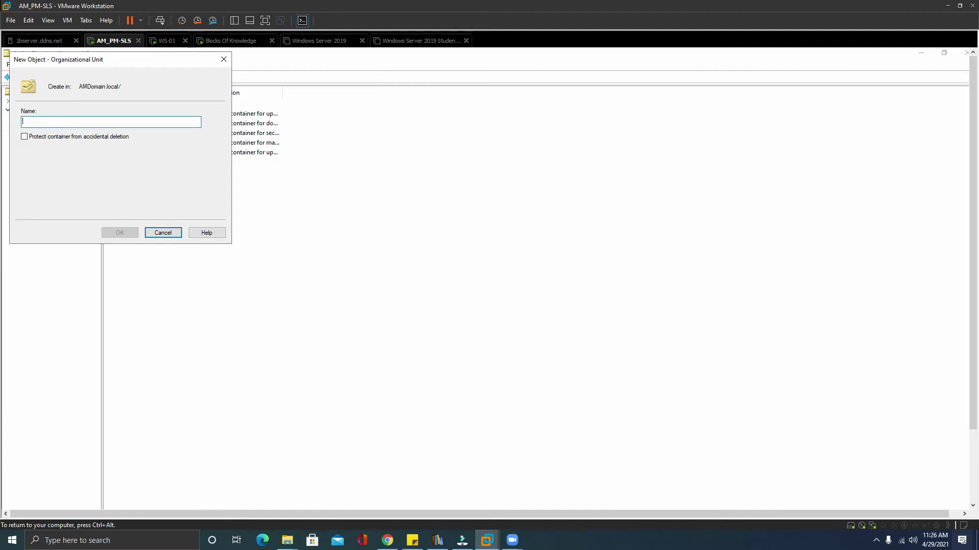
{"action": "type", "text": "Students"}
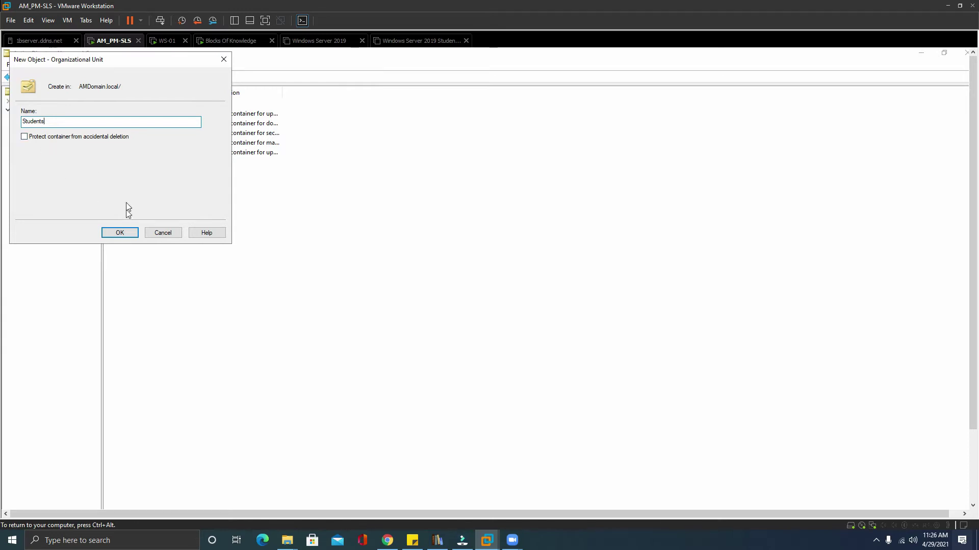
{"action": "left_click", "coordinate": [128, 233]}
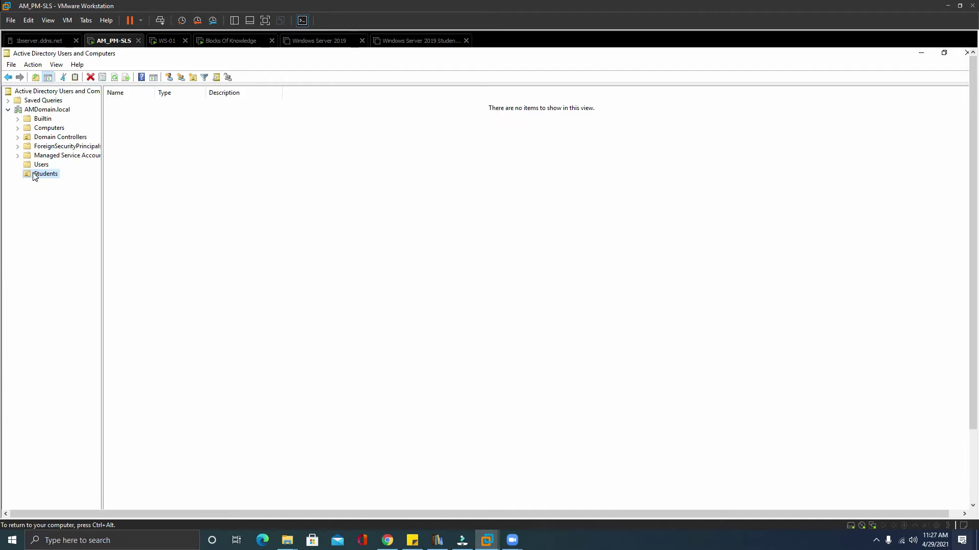
Create the Classes organizational unit inside Students, with deletion protection unchecked.
{"action": "left_click", "coordinate": [194, 77]}
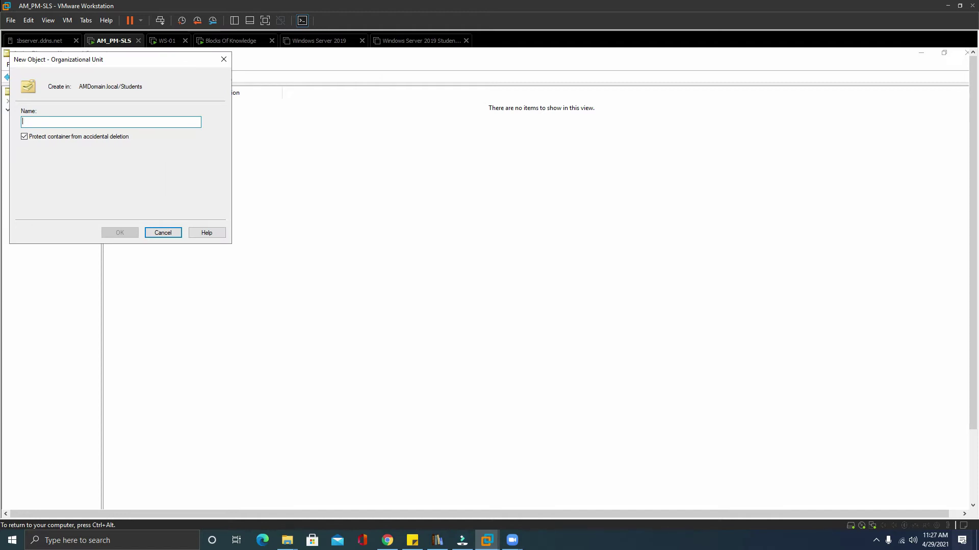
{"action": "type", "text": "Classes"}
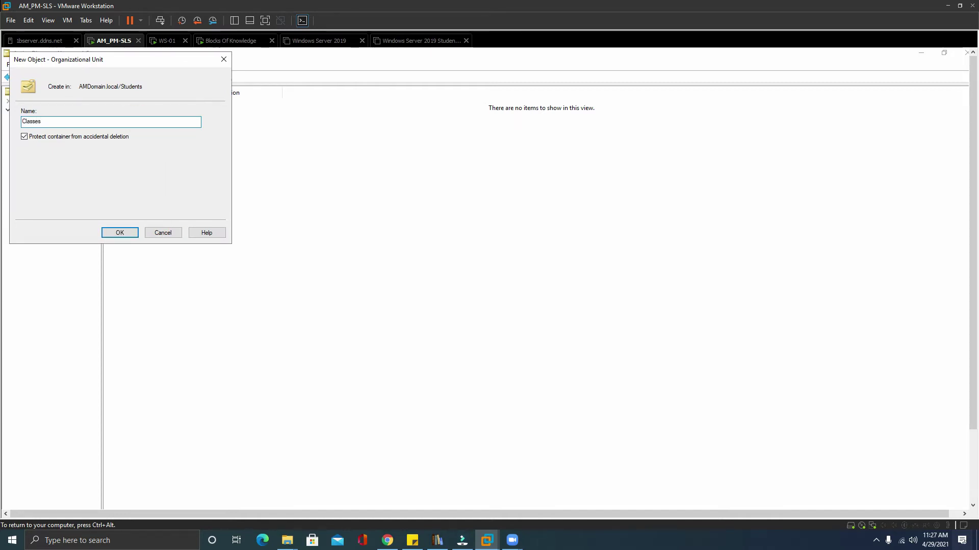
{"action": "left_click", "coordinate": [24, 137]}
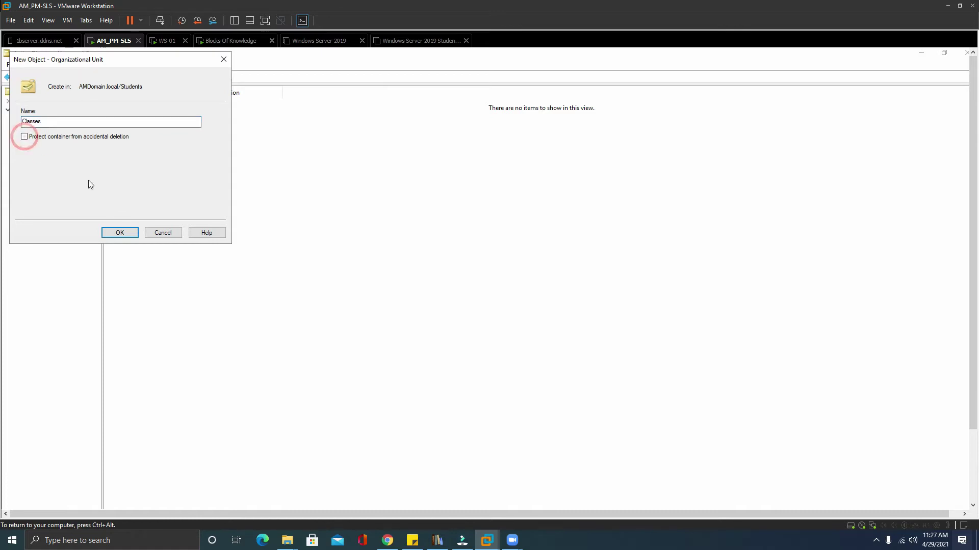
{"action": "left_click", "coordinate": [110, 232]}
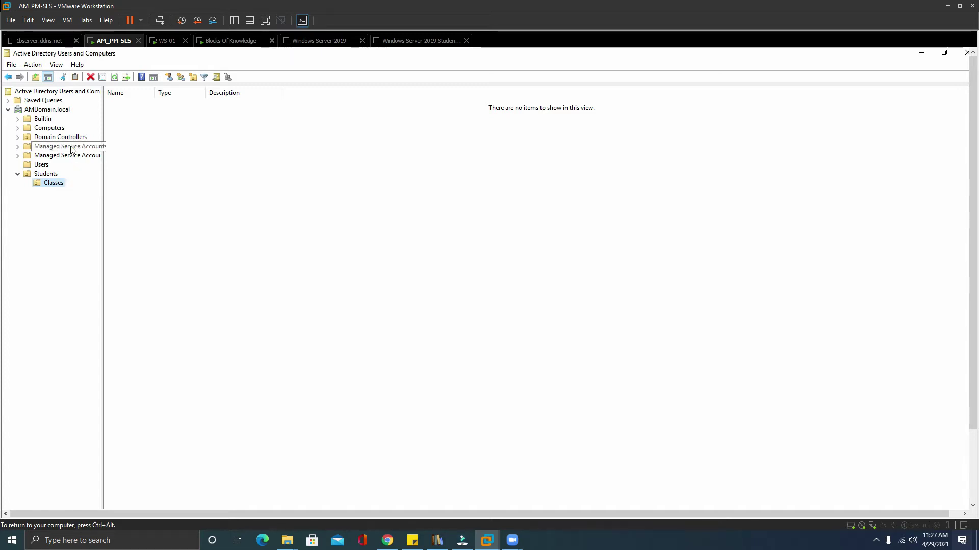
Create an unprotected AM organizational unit inside Classes.
{"action": "right_click", "coordinate": [41, 186]}
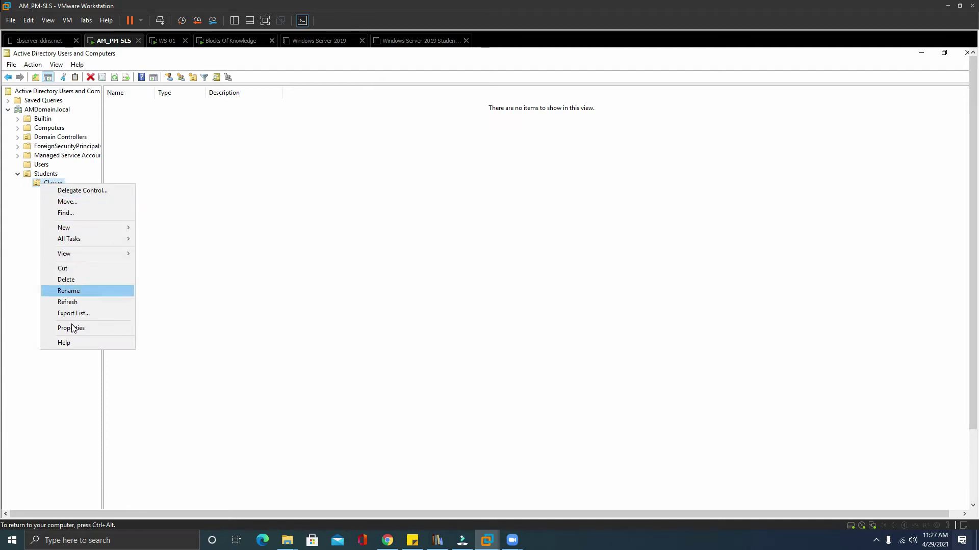
{"action": "left_click", "coordinate": [193, 76]}
{"action": "type", "text": "AM"}
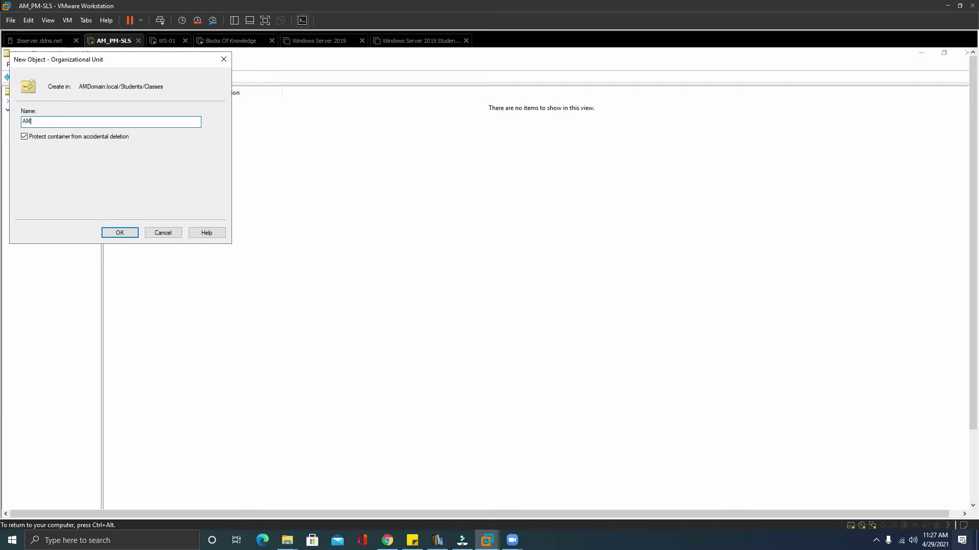
{"action": "left_click", "coordinate": [26, 138]}
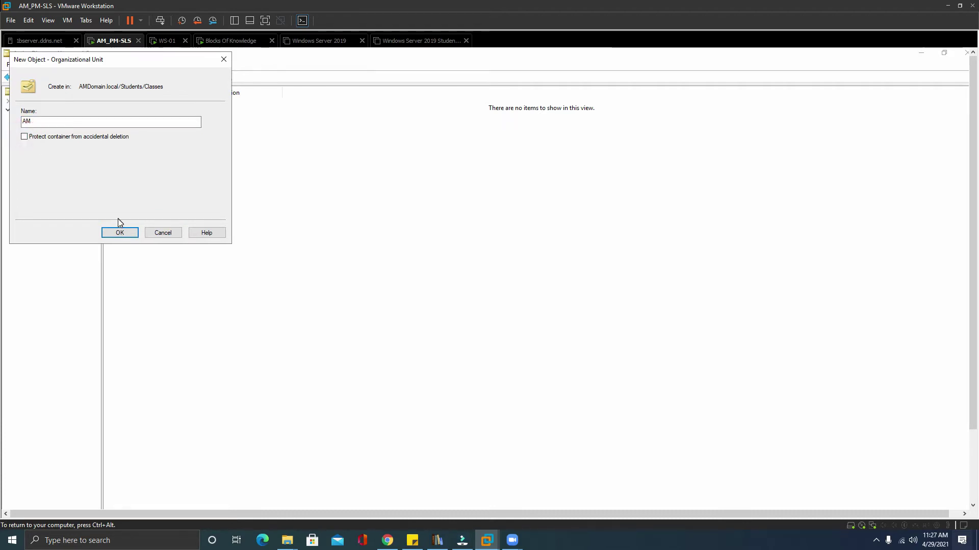
{"action": "left_click", "coordinate": [120, 233]}
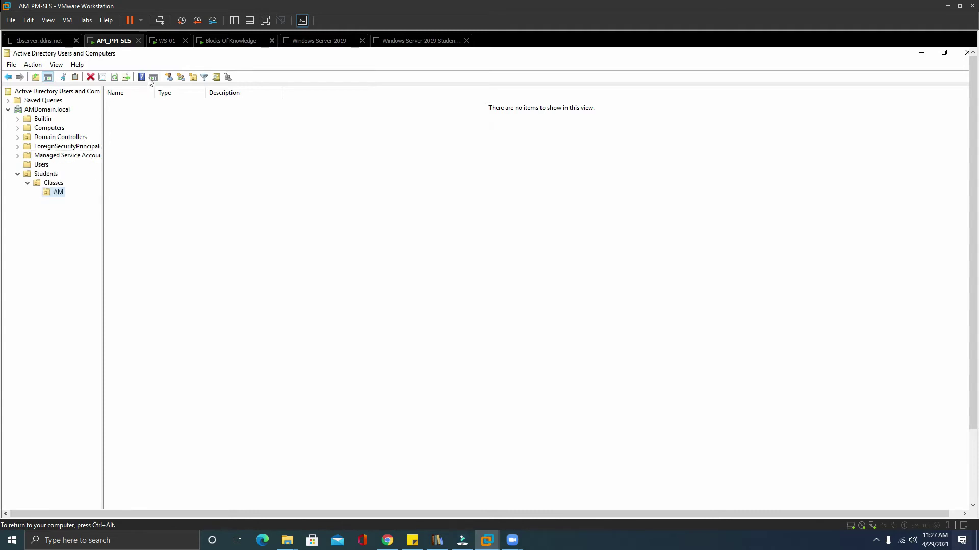
Add a PM organizational unit under Classes next to AM.
{"action": "left_click", "coordinate": [191, 78]}
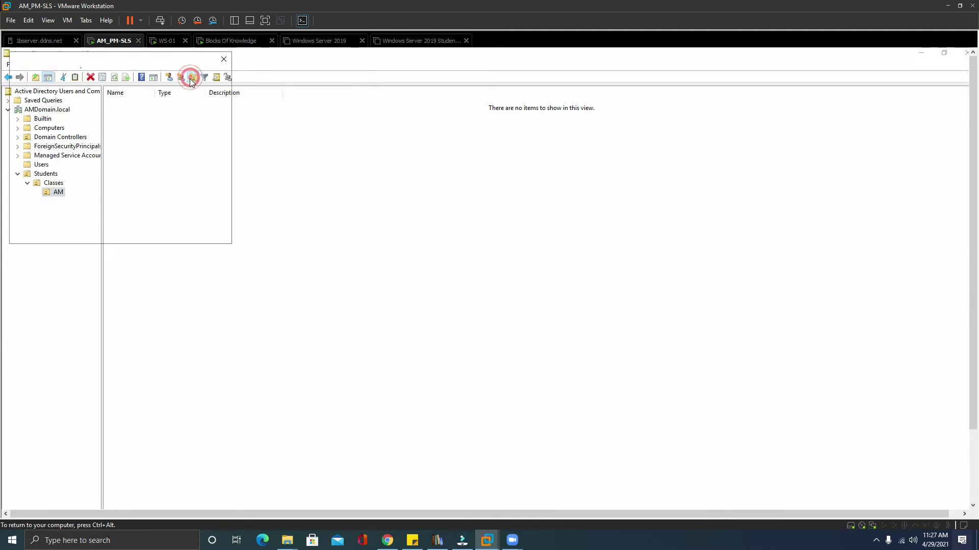
{"action": "left_click", "coordinate": [163, 233]}
{"action": "left_click", "coordinate": [51, 182]}
{"action": "left_click", "coordinate": [193, 77]}
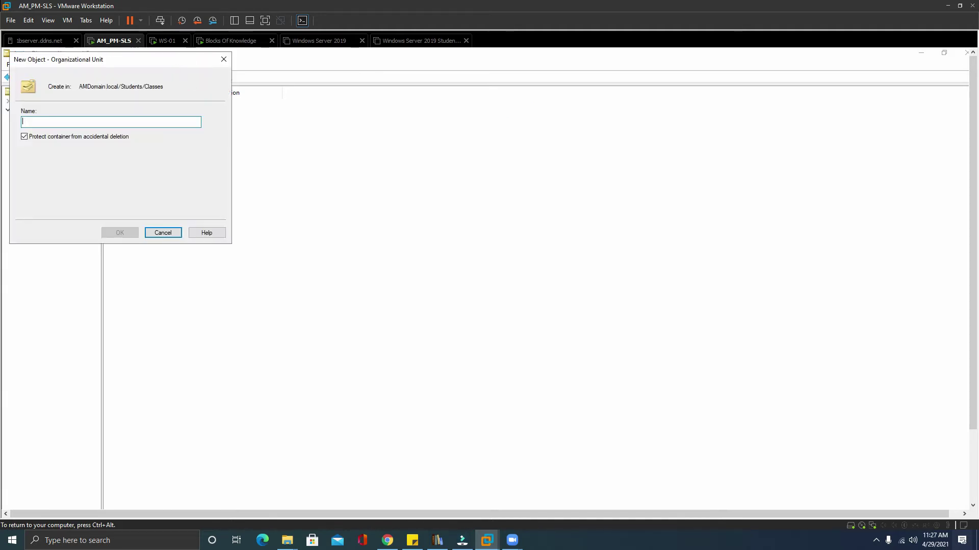
{"action": "type", "text": "PM"}
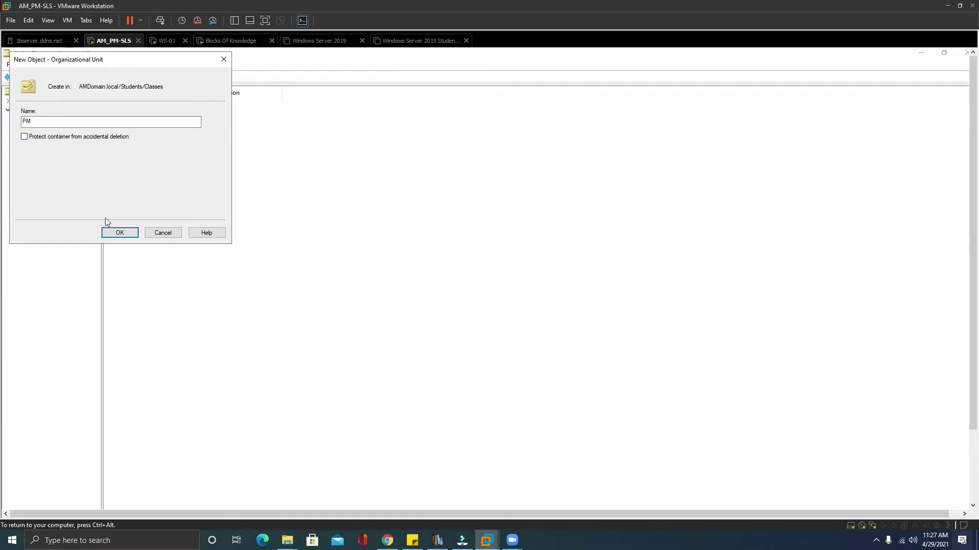
{"action": "left_click", "coordinate": [117, 232]}
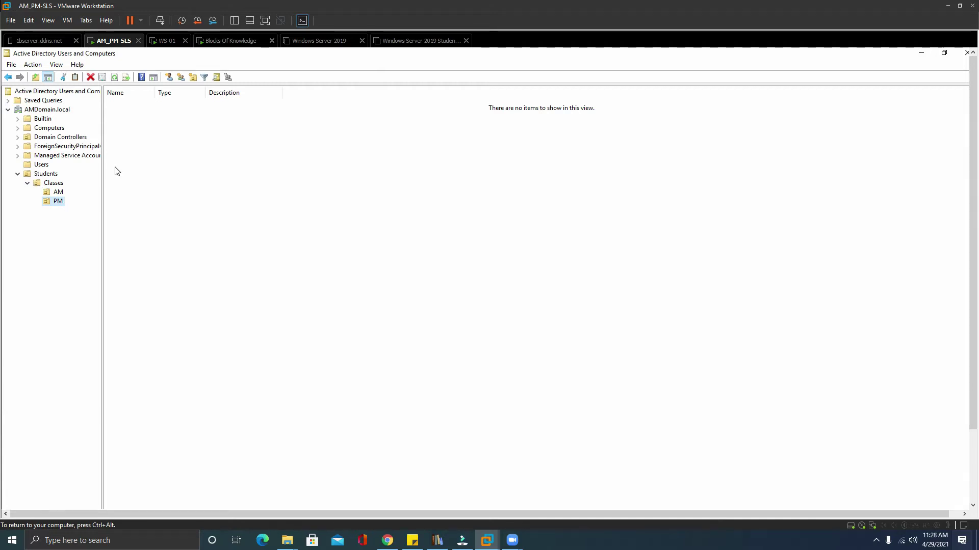
Create an A+ organizational unit under Classes with accidental-deletion protection turned off.
{"action": "left_click", "coordinate": [54, 186]}
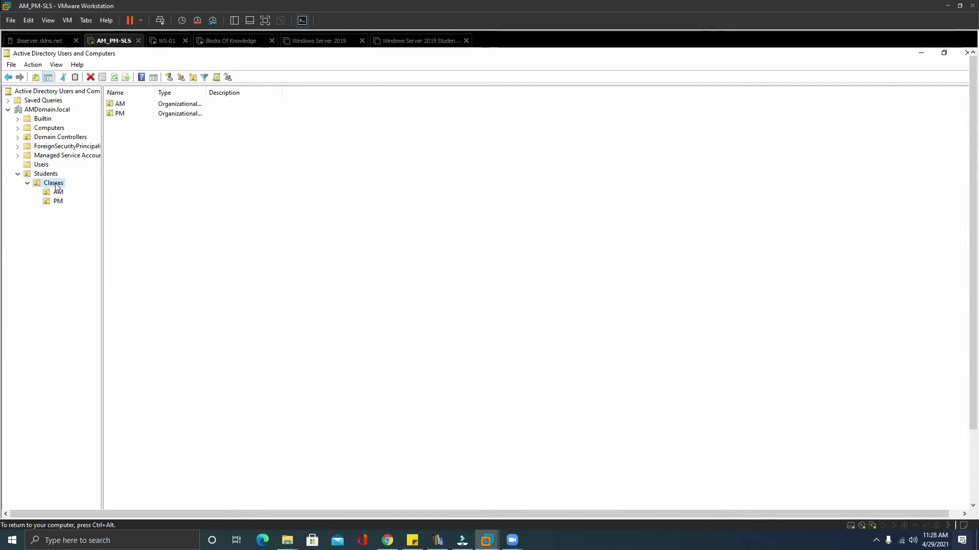
{"action": "right_click", "coordinate": [55, 187]}
{"action": "left_click", "coordinate": [193, 77]}
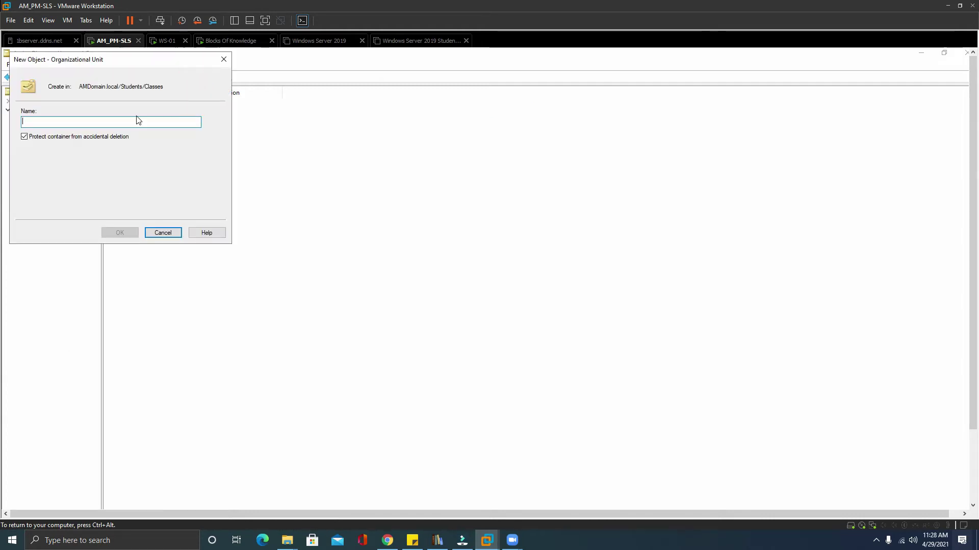
{"action": "type", "text": "A+"}
{"action": "left_click", "coordinate": [24, 137]}
{"action": "left_click", "coordinate": [119, 233]}
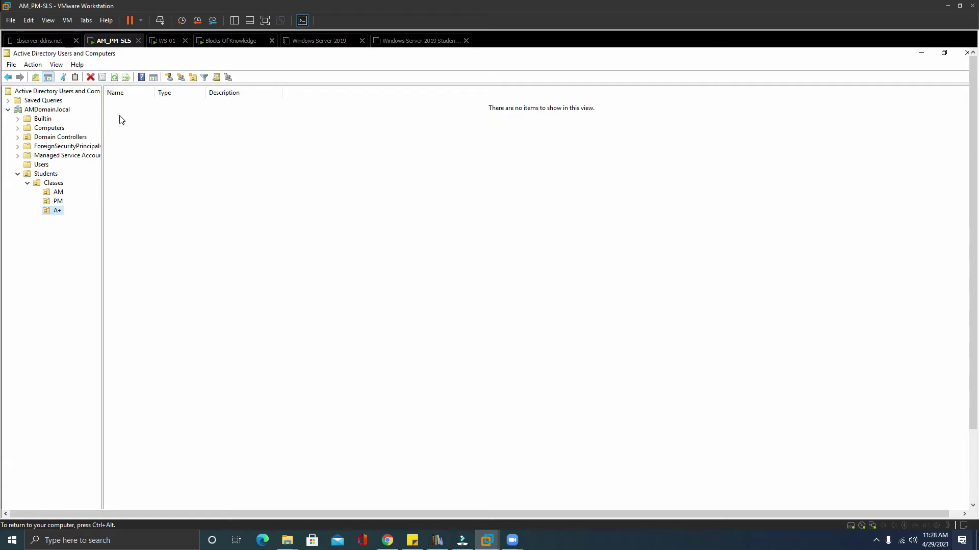
Drag the PM unit toward A+ in the console tree.
{"action": "left_click", "coordinate": [58, 193]}
{"action": "left_click", "coordinate": [57, 200]}
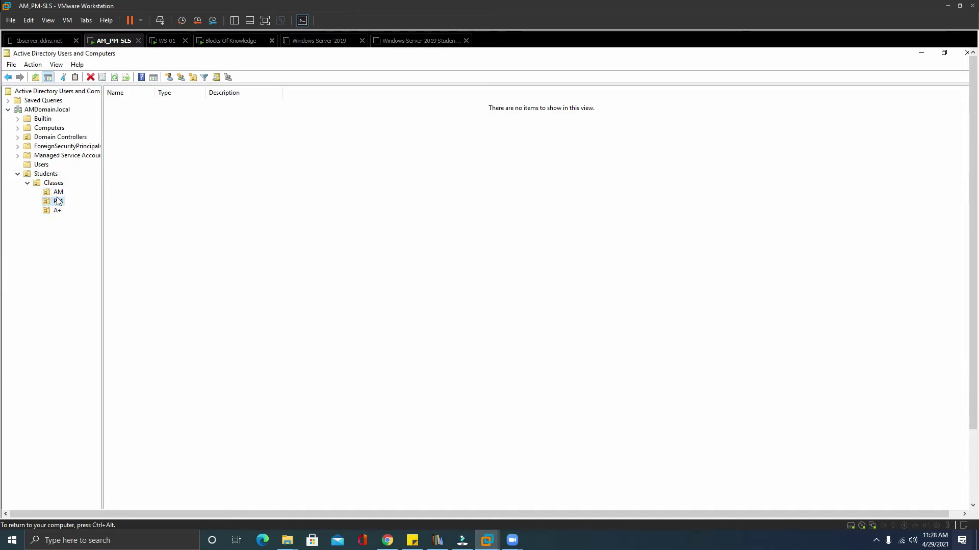
{"action": "left_click", "coordinate": [58, 193]}
{"action": "left_click_drag", "start_coordinate": [57, 192], "coordinate": [43, 189]}
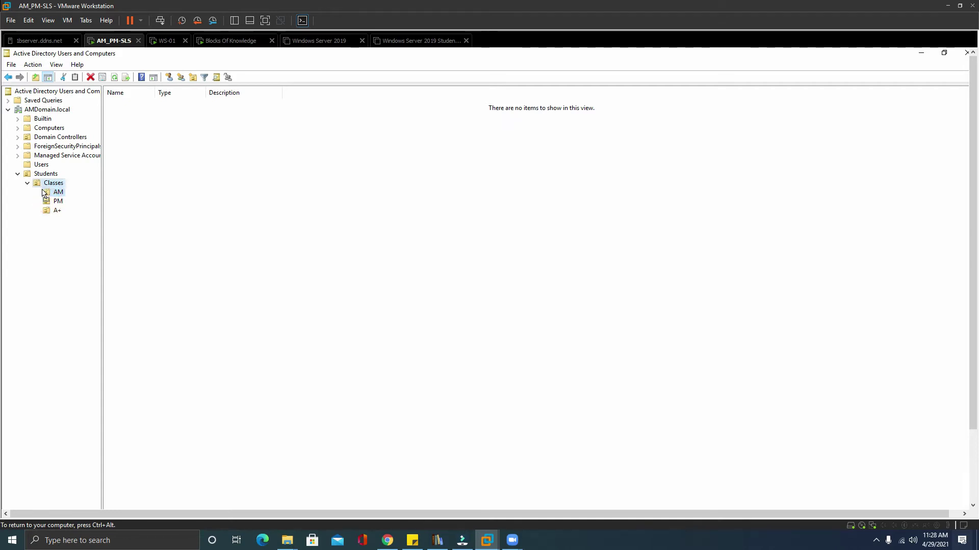
Drop PM and AM onto A+, confirming each move warning, and expand A+ to show both.
{"action": "left_click", "coordinate": [51, 209]}
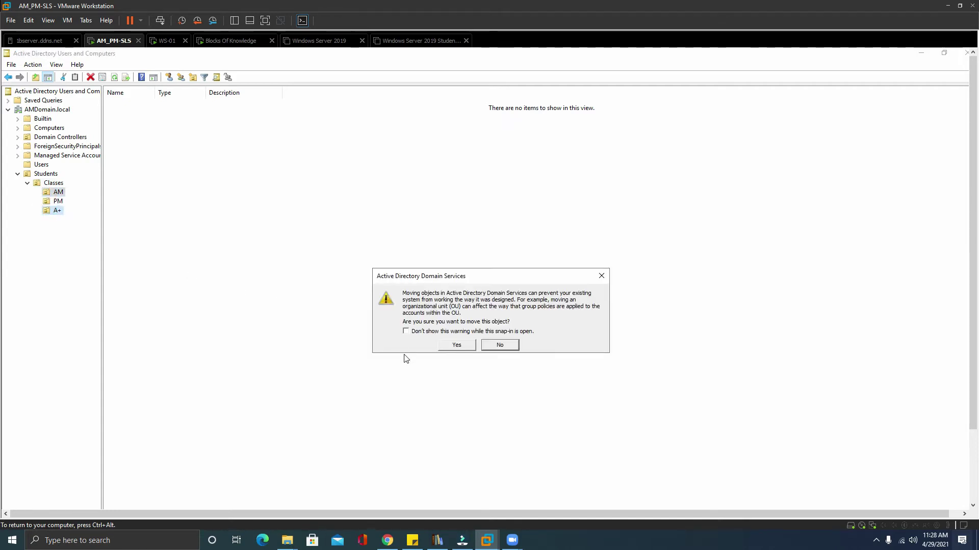
{"action": "left_click", "coordinate": [455, 346]}
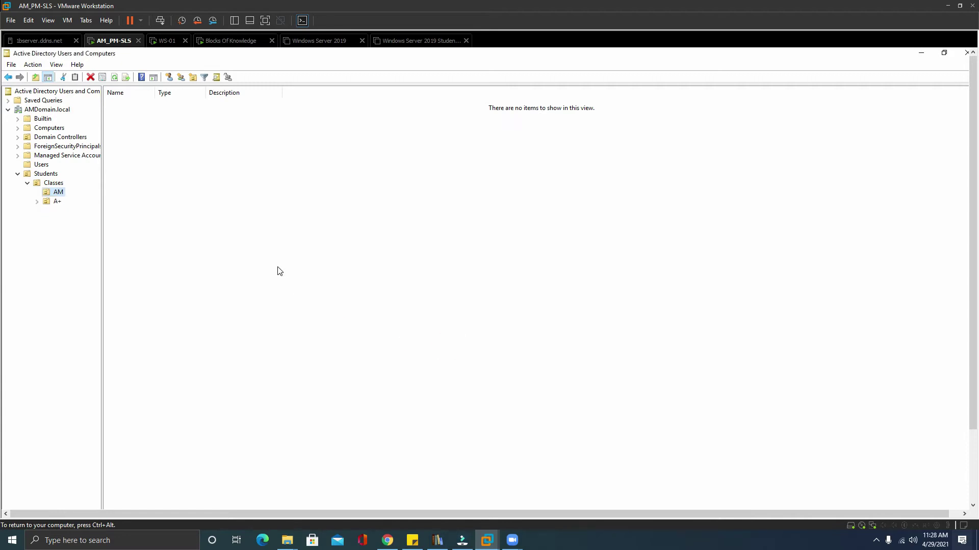
{"action": "left_click_drag", "start_coordinate": [62, 198], "coordinate": [66, 203]}
{"action": "left_click", "coordinate": [456, 346]}
{"action": "left_click", "coordinate": [37, 192]}
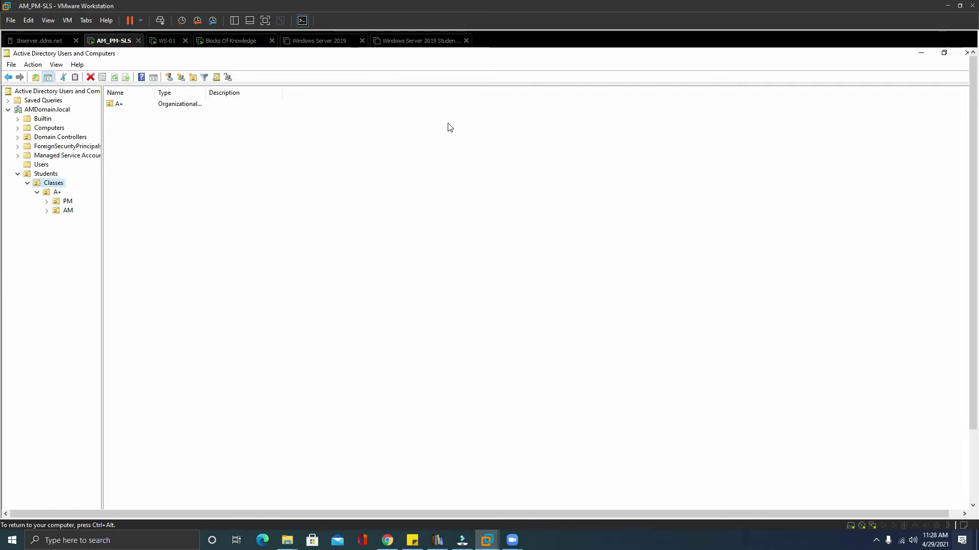
{"action": "key", "text": "ctrl+alt"}
{"action": "left_click_drag", "start_coordinate": [919, 62], "coordinate": [890, 97]}
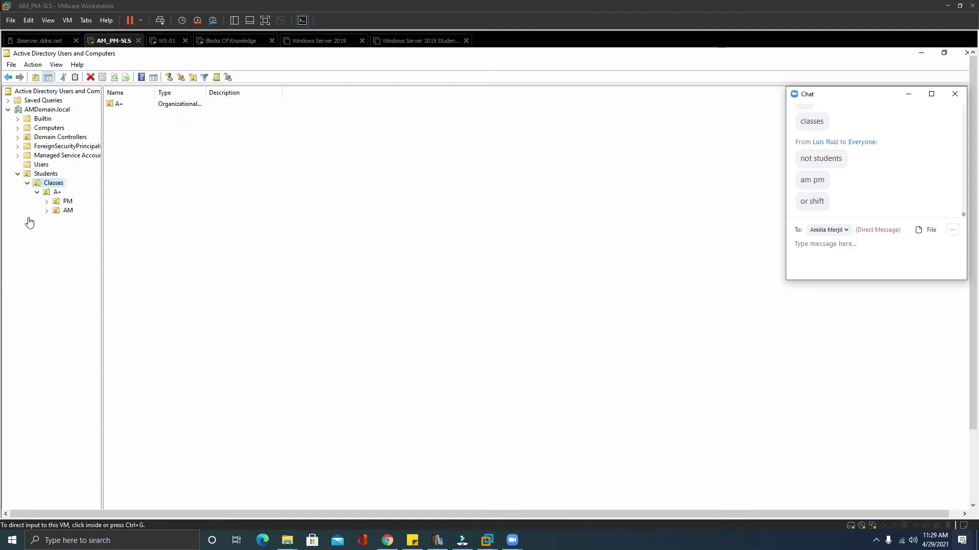
{"action": "left_click", "coordinate": [42, 189]}
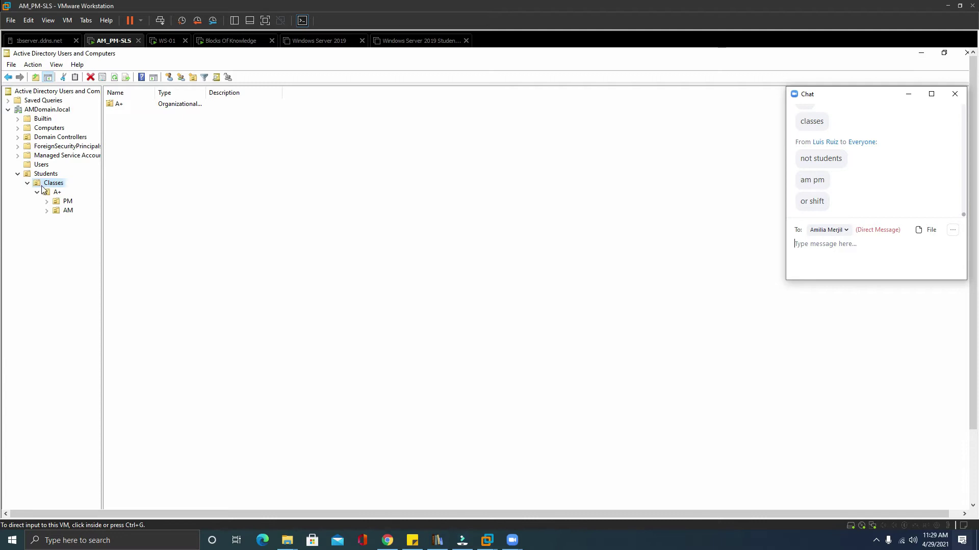
Create an N+ organizational unit under Classes with deletion protection unchecked.
{"action": "left_click", "coordinate": [195, 78]}
{"action": "type", "text": "N+"}
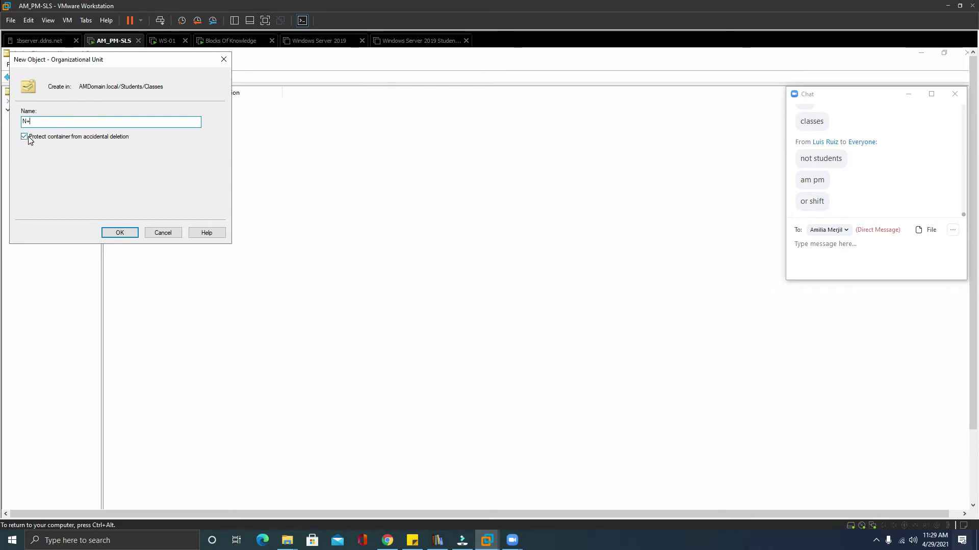
{"action": "left_click", "coordinate": [25, 137]}
{"action": "left_click", "coordinate": [119, 232]}
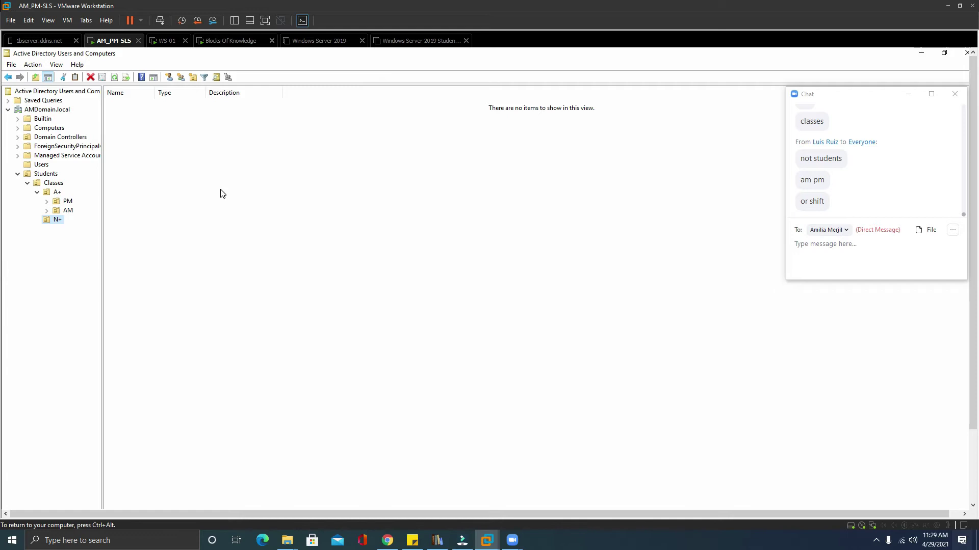
Drag PM and AM from A+ onto N+, suppressing the move warning, and expand N+ to verify.
{"action": "left_click", "coordinate": [46, 192]}
{"action": "left_click_drag", "start_coordinate": [109, 105], "coordinate": [60, 226]}
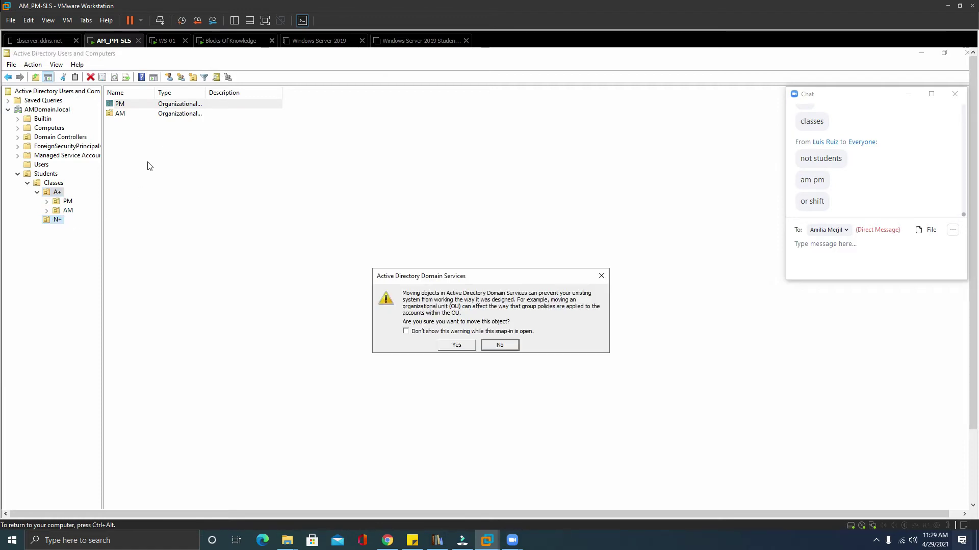
{"action": "left_click", "coordinate": [415, 331]}
{"action": "left_click", "coordinate": [457, 345]}
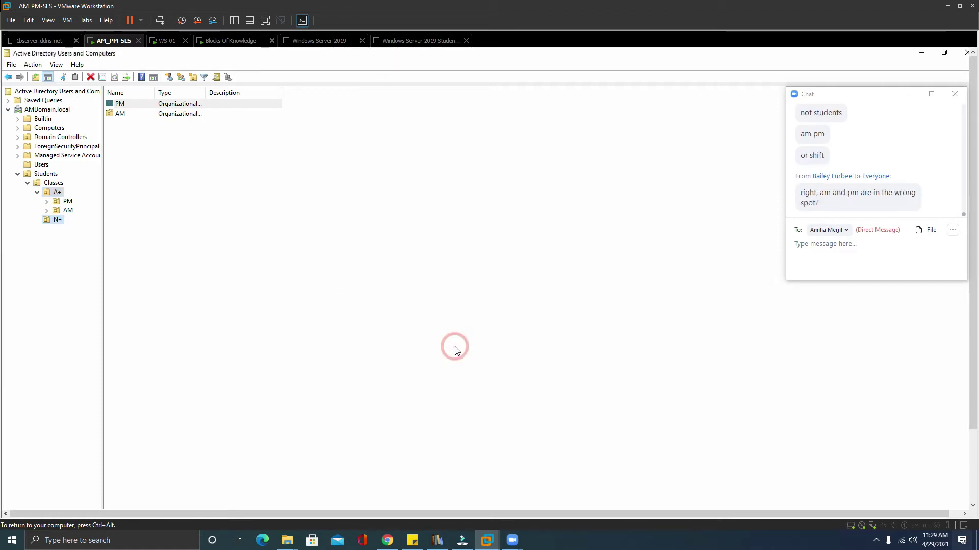
{"action": "left_click_drag", "start_coordinate": [123, 106], "coordinate": [53, 211]}
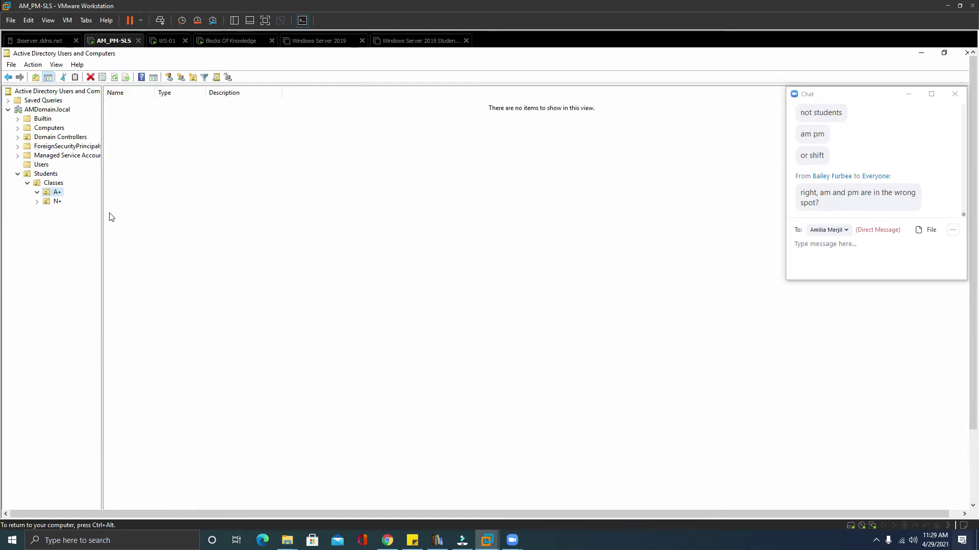
{"action": "left_click", "coordinate": [38, 202]}
{"action": "left_click", "coordinate": [60, 209]}
{"action": "left_click", "coordinate": [61, 220]}
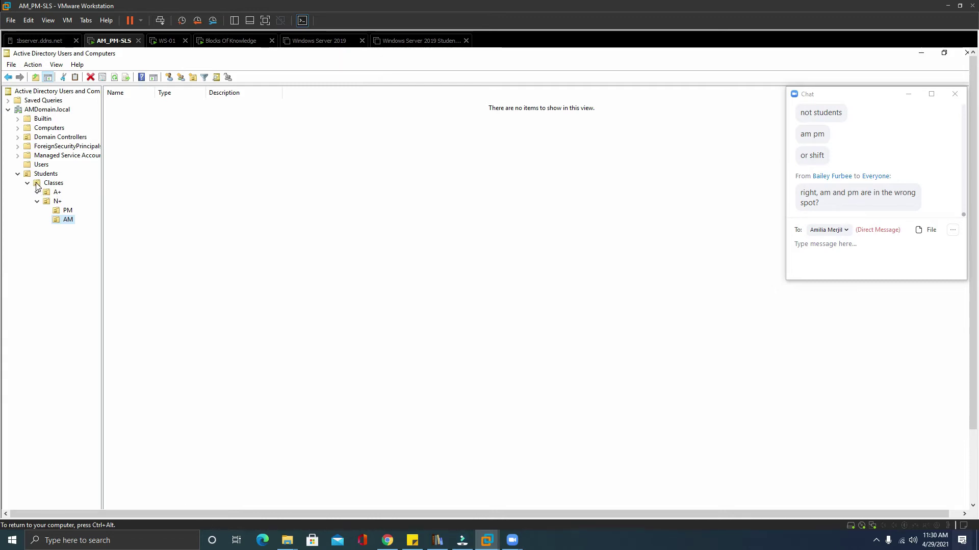
Move Classes under AMDomain.local, Students into N+, and AM and PM into Students.
{"action": "left_click_drag", "start_coordinate": [70, 115], "coordinate": [65, 111]}
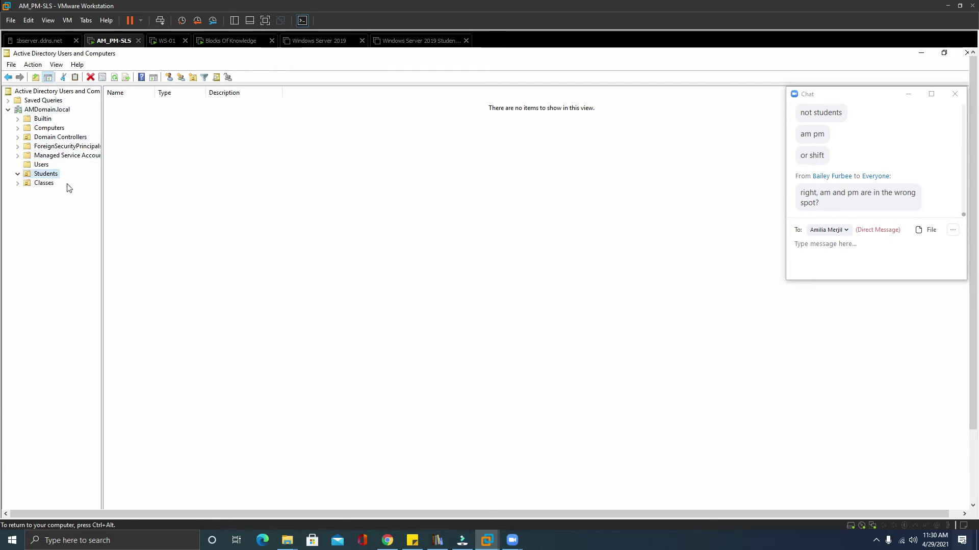
{"action": "left_click", "coordinate": [17, 183]}
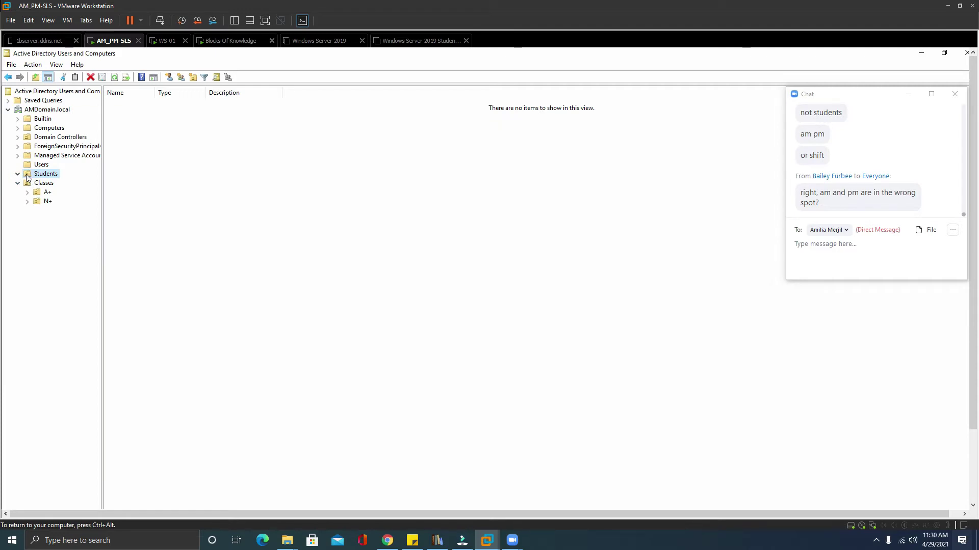
{"action": "left_click_drag", "start_coordinate": [53, 190], "coordinate": [46, 207]}
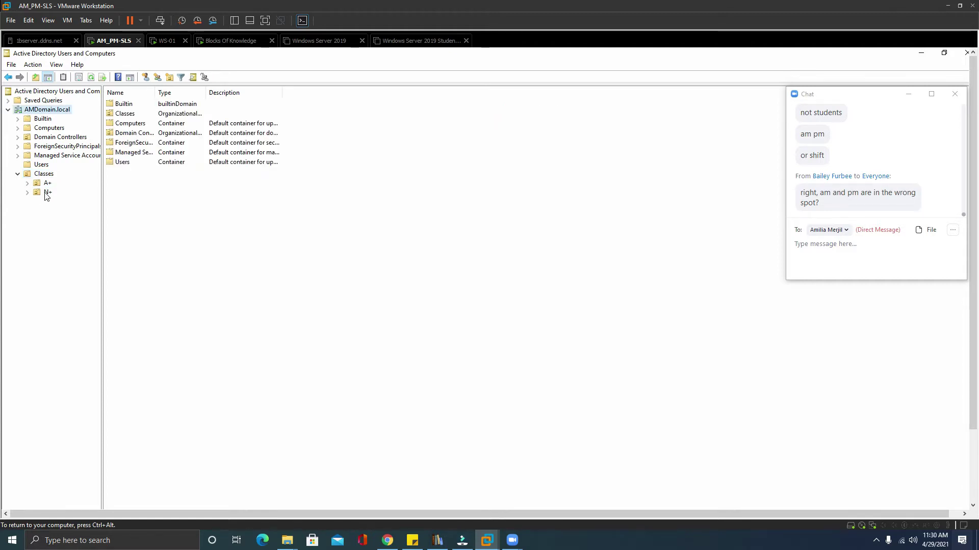
{"action": "left_click", "coordinate": [47, 194]}
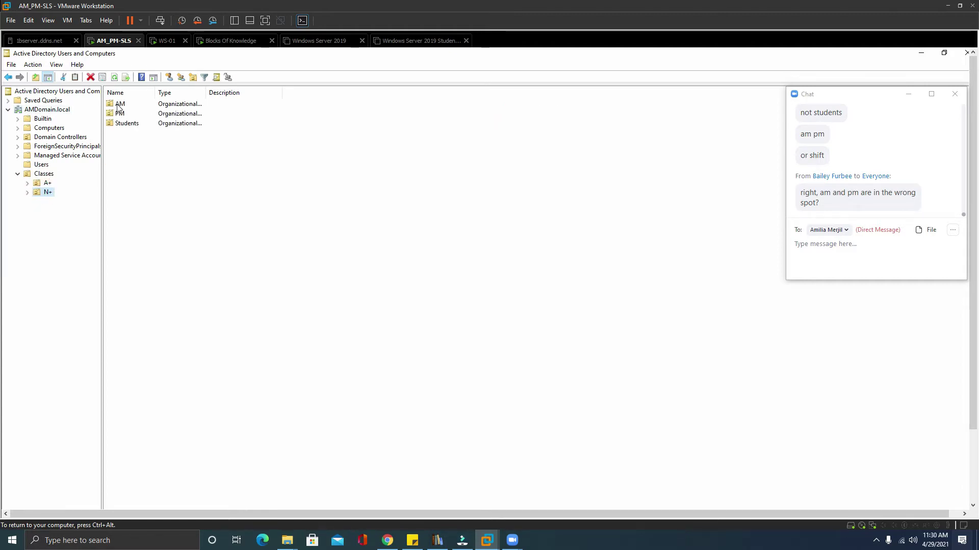
{"action": "left_click_drag", "start_coordinate": [111, 104], "coordinate": [135, 126]}
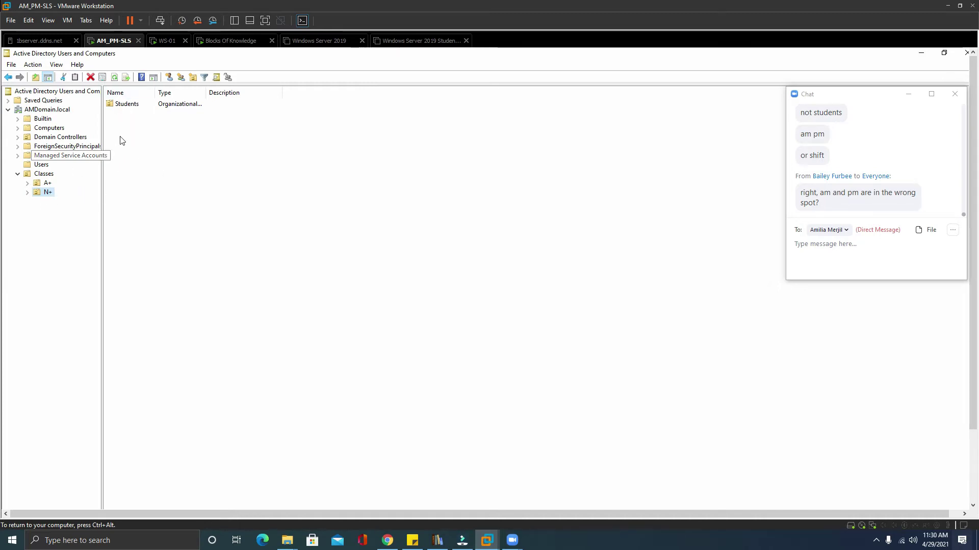
Drag Students from N+ onto A+, then expand A+ and Students to verify AM and PM.
{"action": "left_click", "coordinate": [131, 103]}
{"action": "left_click", "coordinate": [56, 193]}
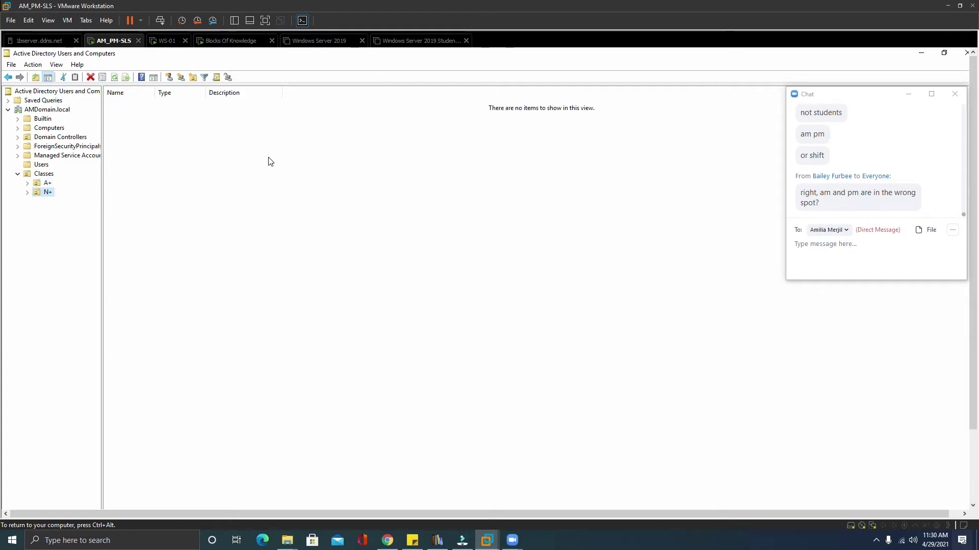
{"action": "left_click", "coordinate": [28, 184]}
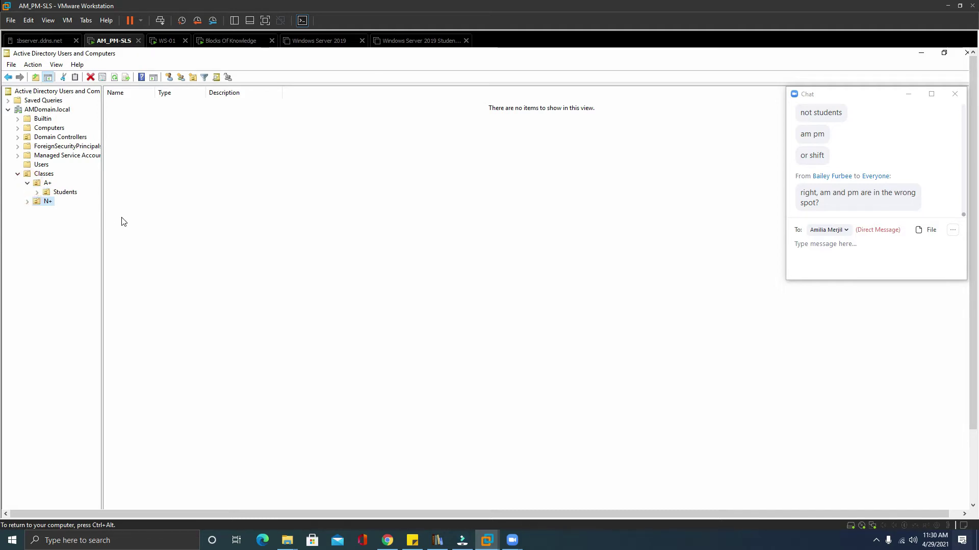
{"action": "left_click", "coordinate": [60, 192]}
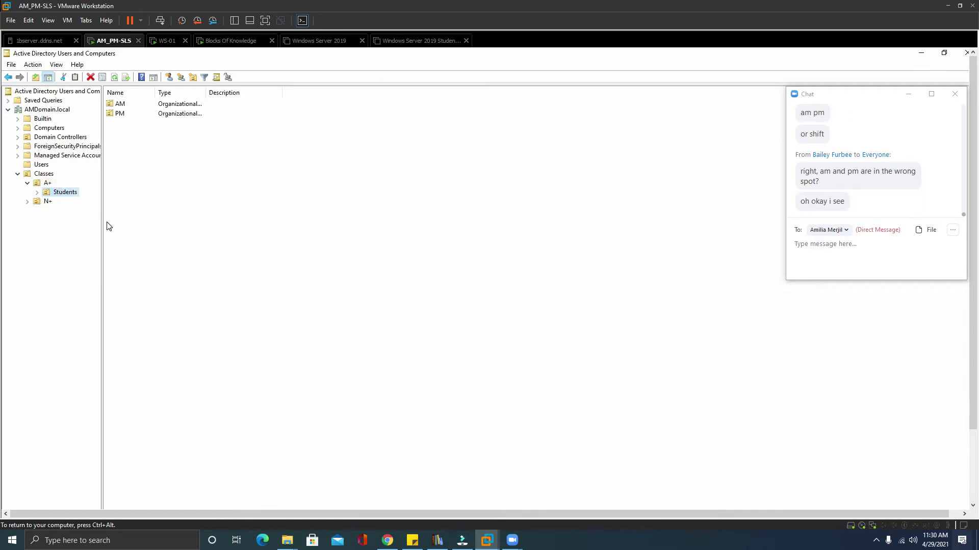
{"action": "left_click", "coordinate": [37, 192]}
{"action": "left_click", "coordinate": [38, 193]}
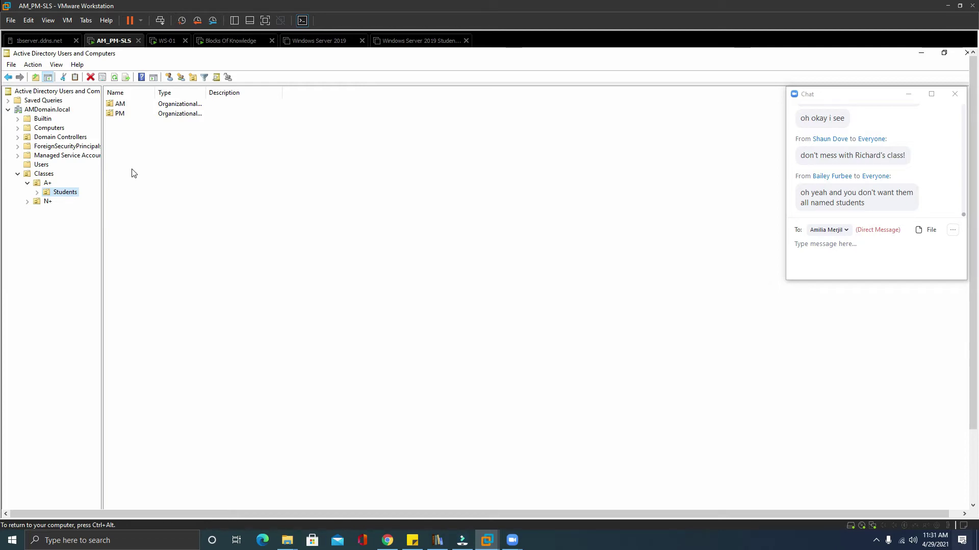
Rename the Students OU under A+ to 'Start-Finish' with capital S and F.
{"action": "right_click", "coordinate": [62, 198]}
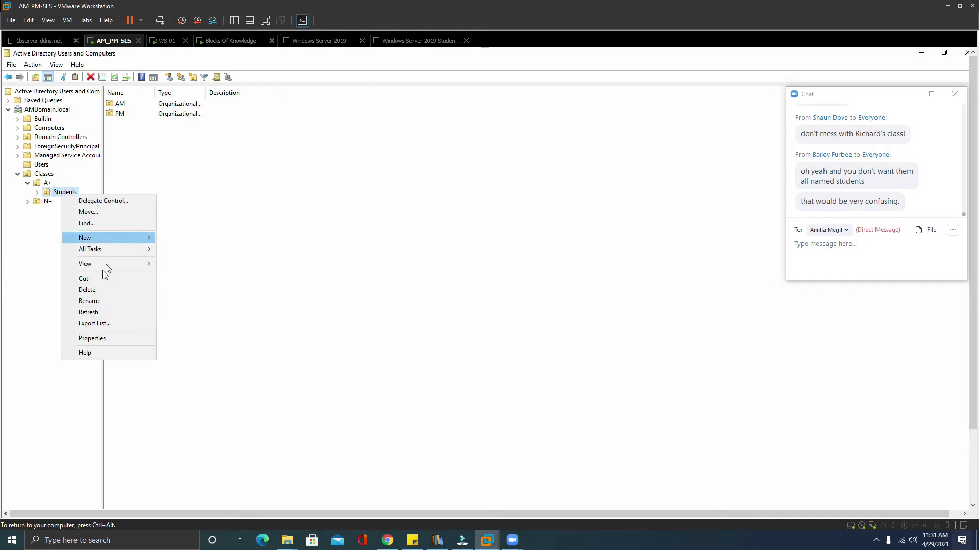
{"action": "left_click", "coordinate": [102, 300]}
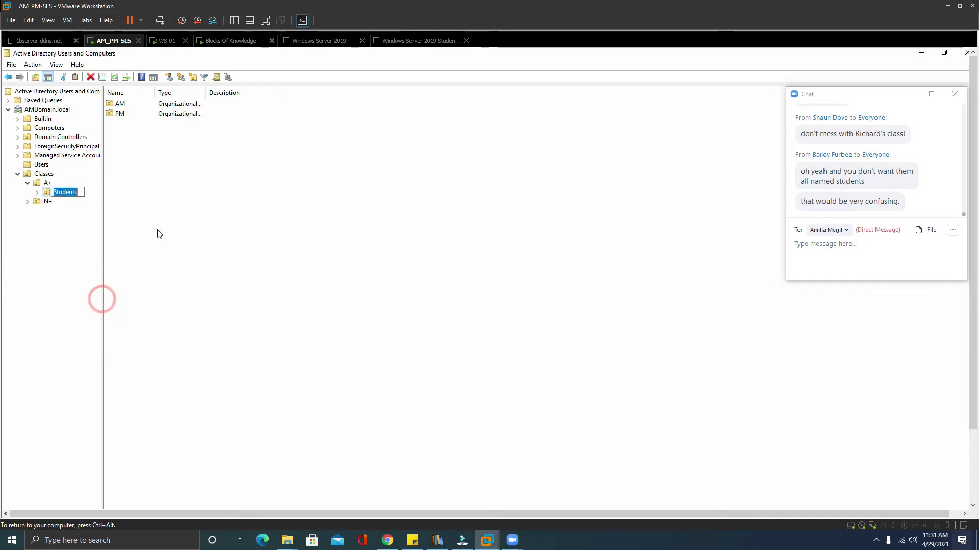
{"action": "type", "text": "JABN"}
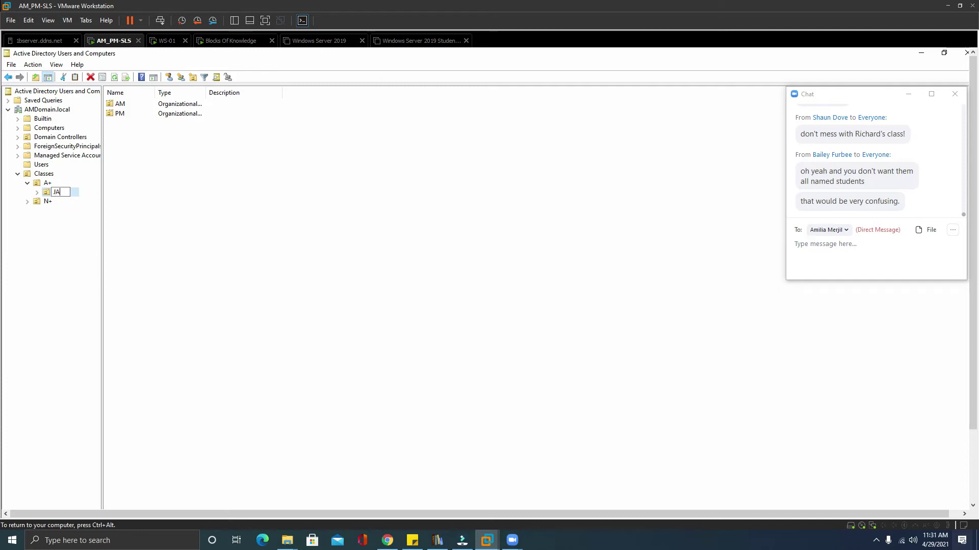
{"action": "key", "text": "BackSpace"}
{"action": "key", "text": "BackSpace"}
{"action": "type", "text": "Nstart-"}
{"action": "key", "text": "BackSpace"}
{"action": "key", "text": "BackSpace"}
{"action": "key", "text": "BackSpace"}
{"action": "key", "text": "BackSpace"}
{"action": "key", "text": "BackSpace"}
{"action": "key", "text": "BackSpace"}
{"action": "key", "text": "BackSpace"}
{"action": "key", "text": "BackSpace"}
{"action": "type", "text": "start-finish"}
{"action": "key", "text": "BackSpace"}
{"action": "type", "text": "F"}
{"action": "key", "text": "BackSpace"}
{"action": "type", "text": "S"}
{"action": "left_click", "coordinate": [87, 248]}
{"action": "left_click", "coordinate": [44, 174]}
{"action": "left_click", "coordinate": [42, 183]}
Create a 'Computer' OU under A+ with accidental-deletion protection turned off.
{"action": "right_click", "coordinate": [42, 184]}
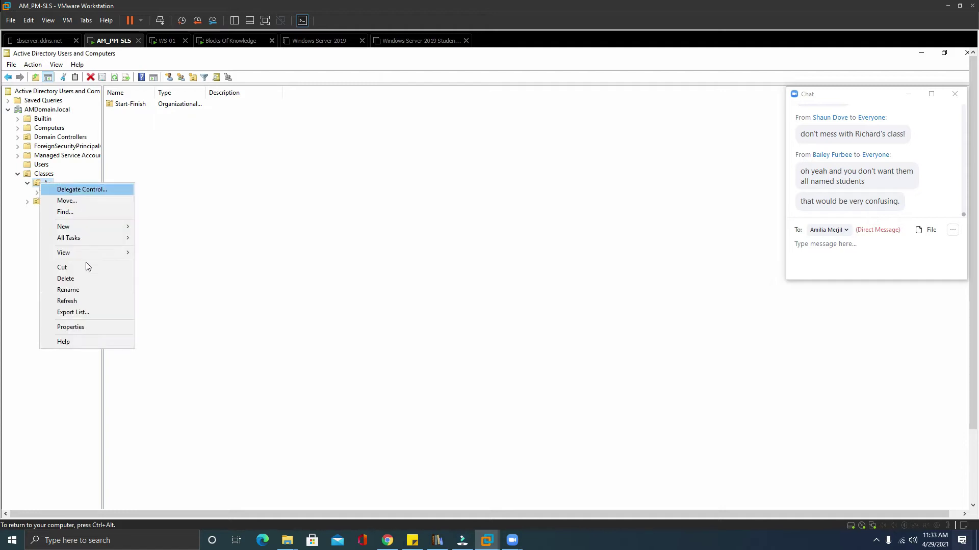
{"action": "left_click", "coordinate": [195, 77]}
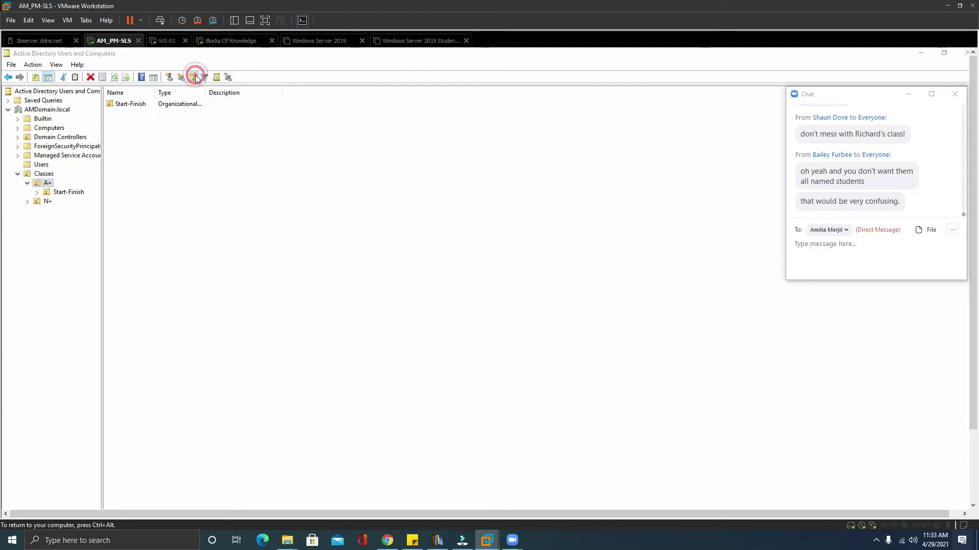
{"action": "type", "text": "C"}
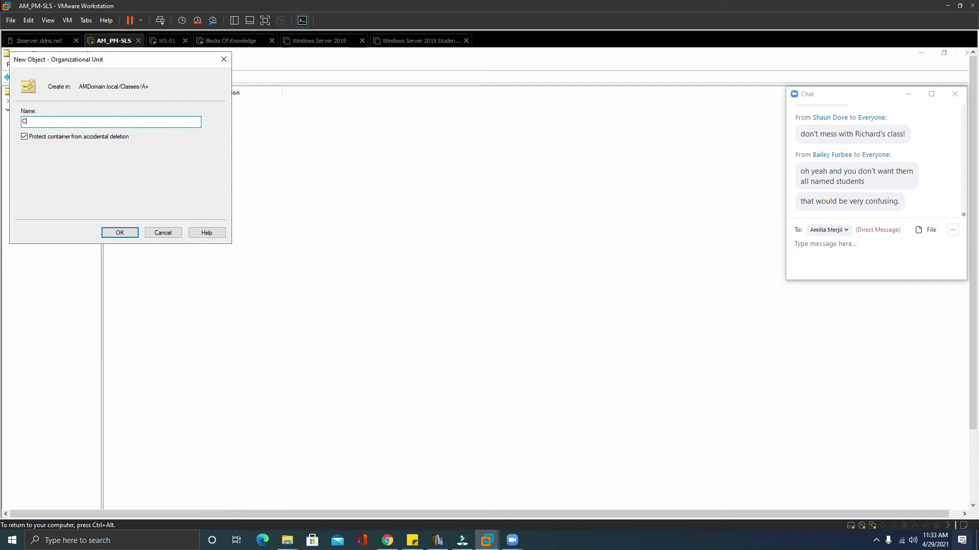
{"action": "type", "text": "omputer"}
{"action": "left_click", "coordinate": [25, 137]}
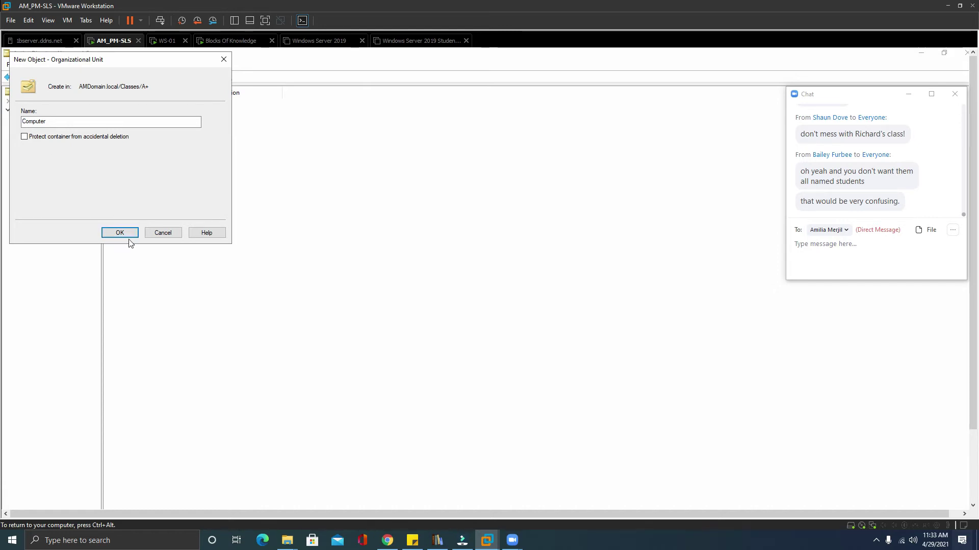
{"action": "left_click", "coordinate": [127, 233]}
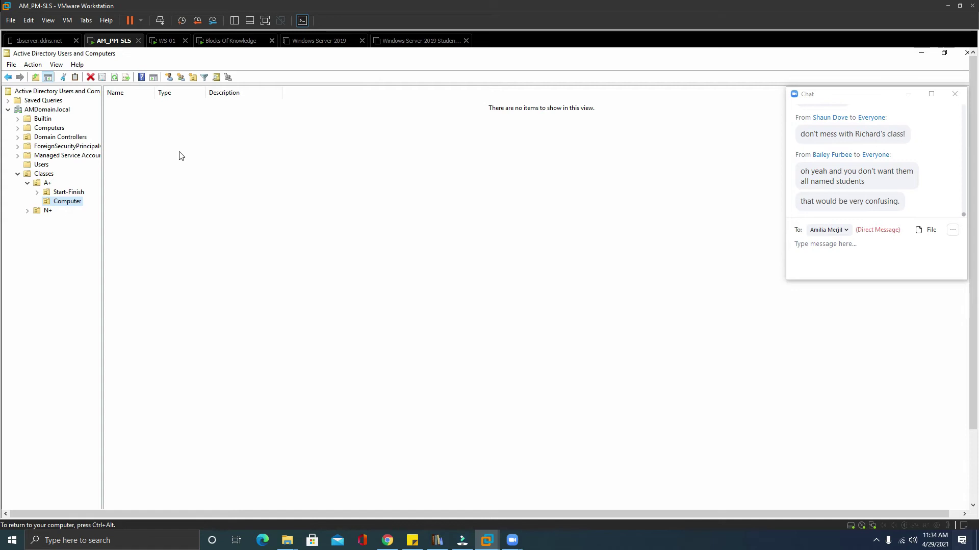
Create an unprotected 'Printers' OU and drag it up to sit directly under A+.
{"action": "right_click", "coordinate": [45, 175]}
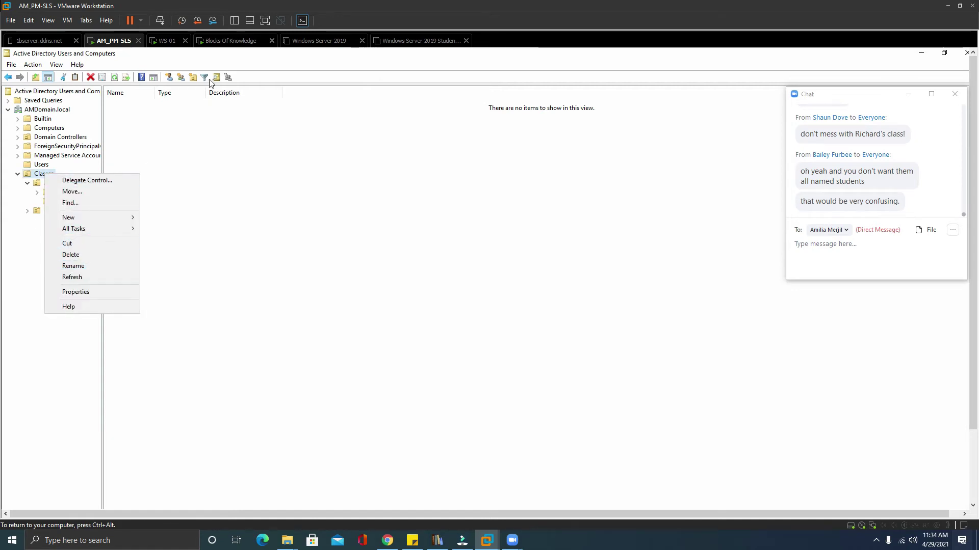
{"action": "left_click", "coordinate": [193, 75]}
{"action": "type", "text": "Printers"}
{"action": "left_click", "coordinate": [24, 138]}
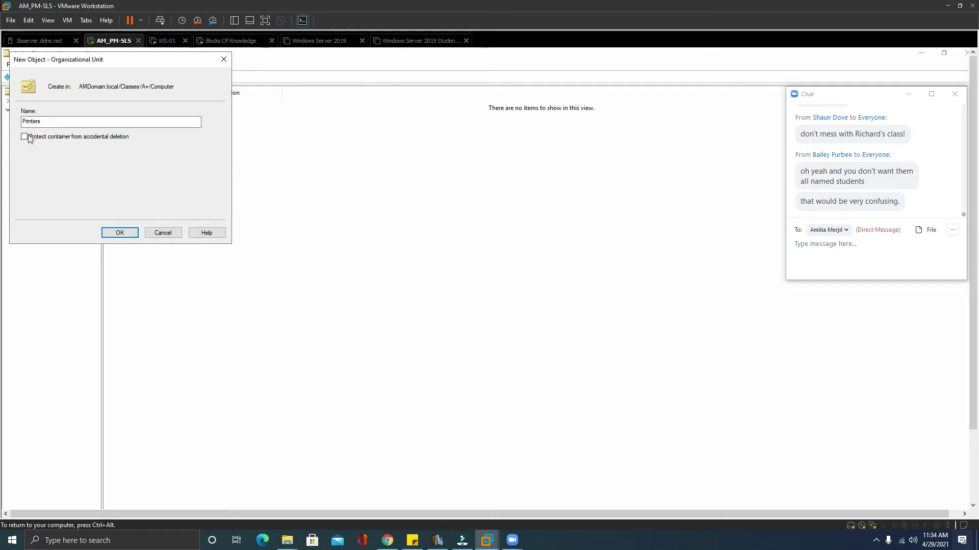
{"action": "left_click", "coordinate": [111, 233]}
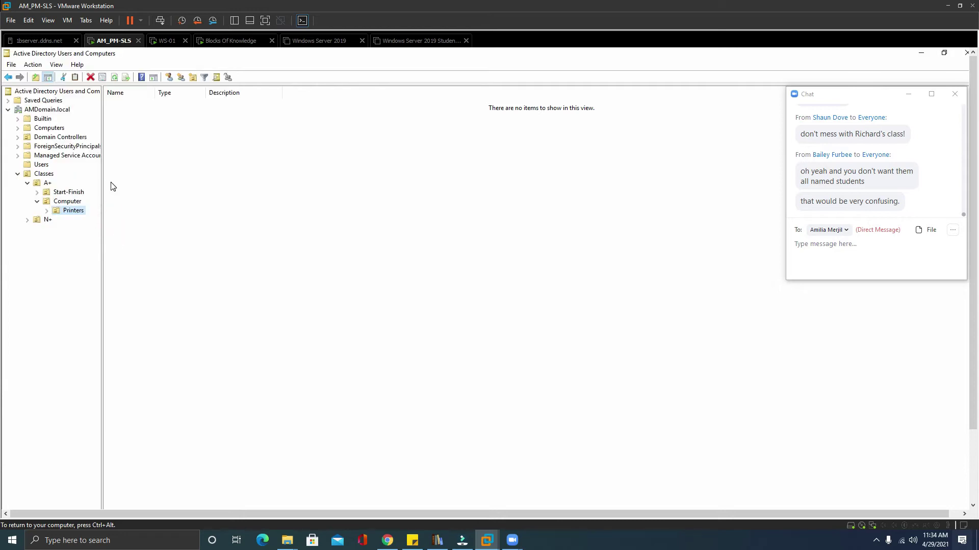
{"action": "left_click_drag", "start_coordinate": [57, 213], "coordinate": [38, 184]}
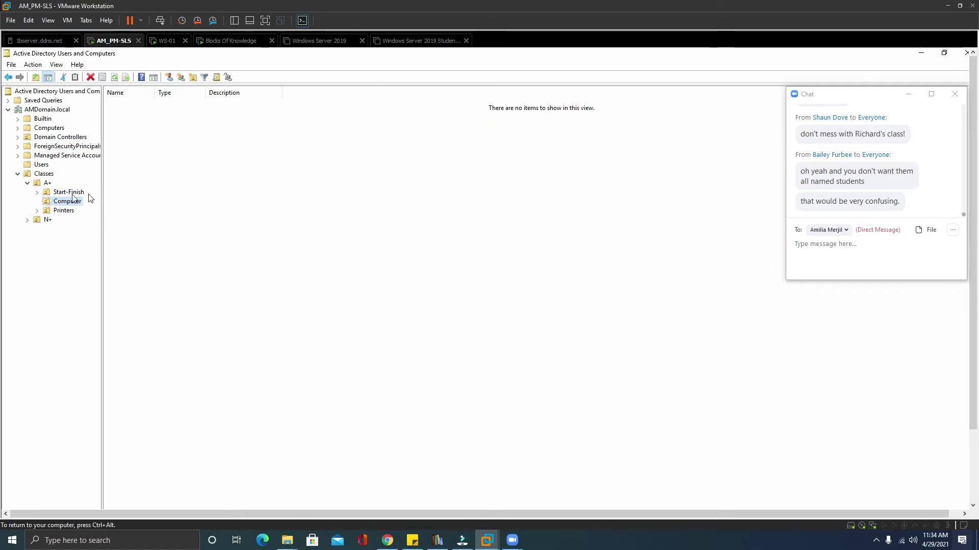
Rename Start-Finish to 'Student Start-Finish' and drag it into N+.
{"action": "left_click", "coordinate": [57, 195]}
{"action": "right_click", "coordinate": [57, 193]}
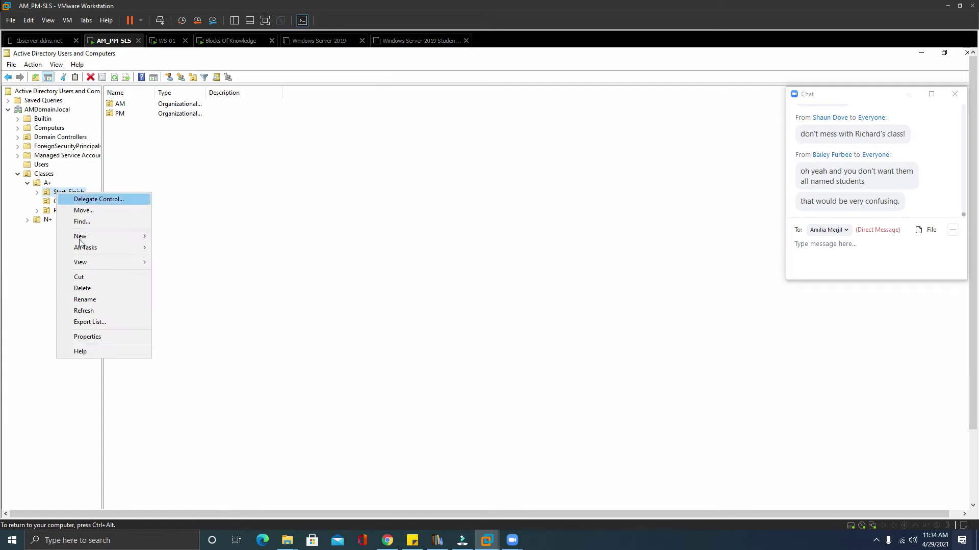
{"action": "left_click", "coordinate": [86, 300]}
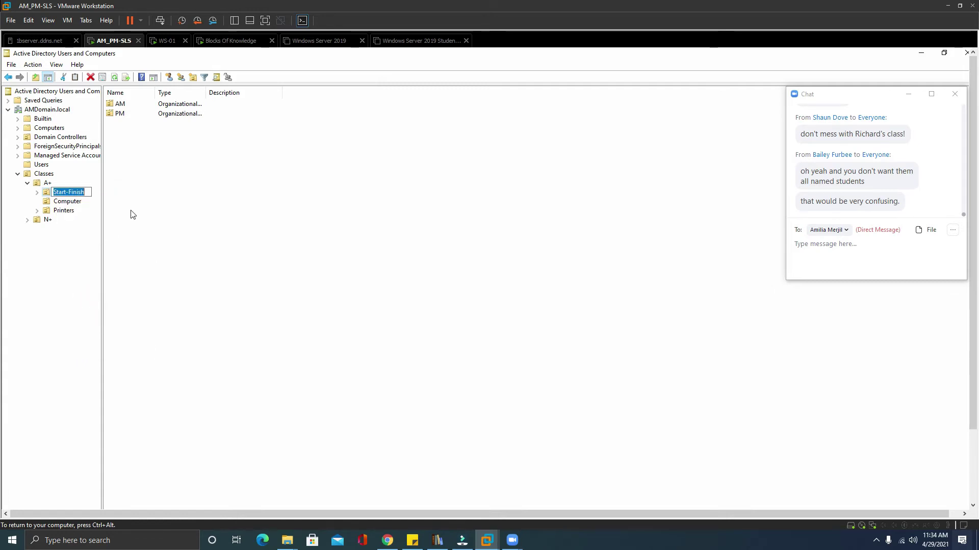
{"action": "left_click", "coordinate": [53, 192]}
{"action": "type", "text": "Stud"}
{"action": "type", "text": "ent"}
{"action": "left_click", "coordinate": [171, 203]}
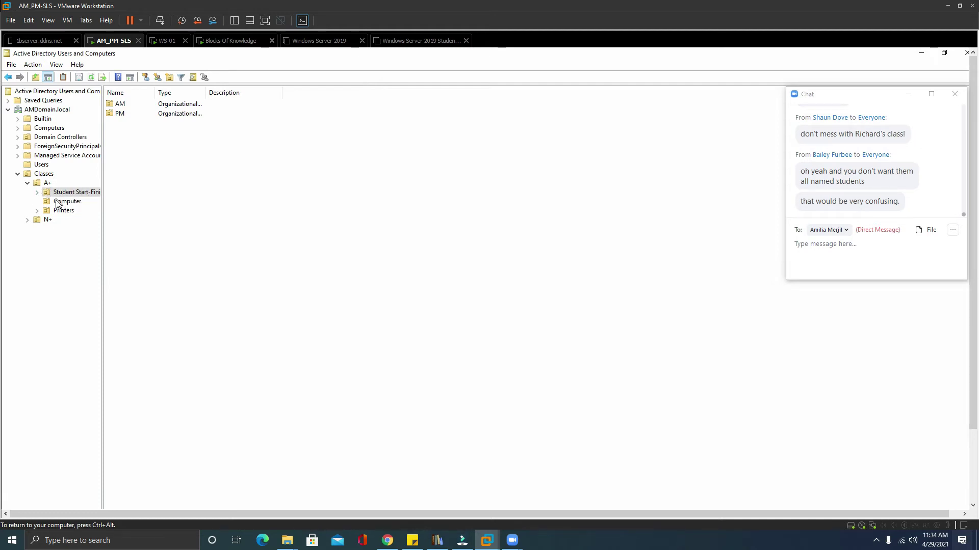
{"action": "left_click", "coordinate": [47, 194]}
{"action": "left_click_drag", "start_coordinate": [47, 194], "coordinate": [46, 220]}
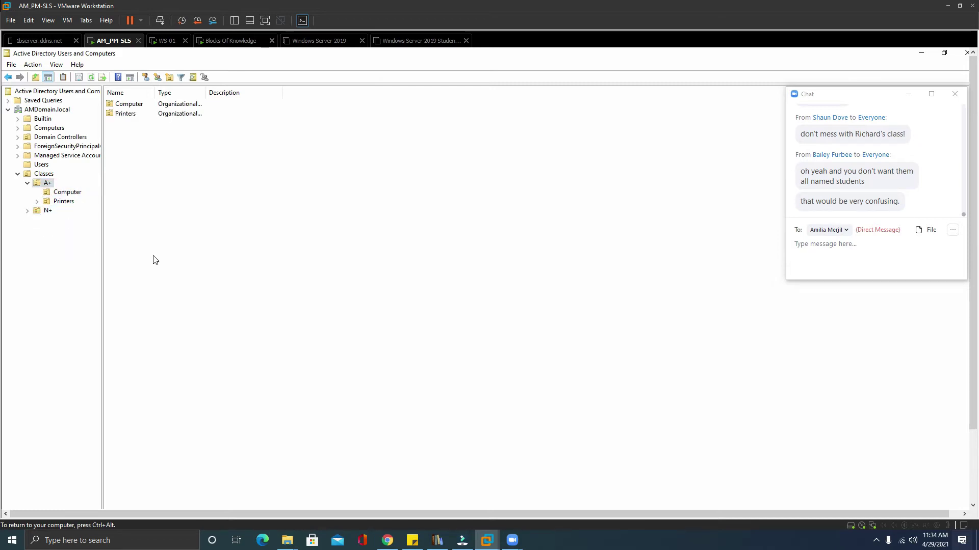
Select the Computer OU and dismiss its action menu.
{"action": "left_click", "coordinate": [75, 193]}
{"action": "left_click", "coordinate": [53, 201]}
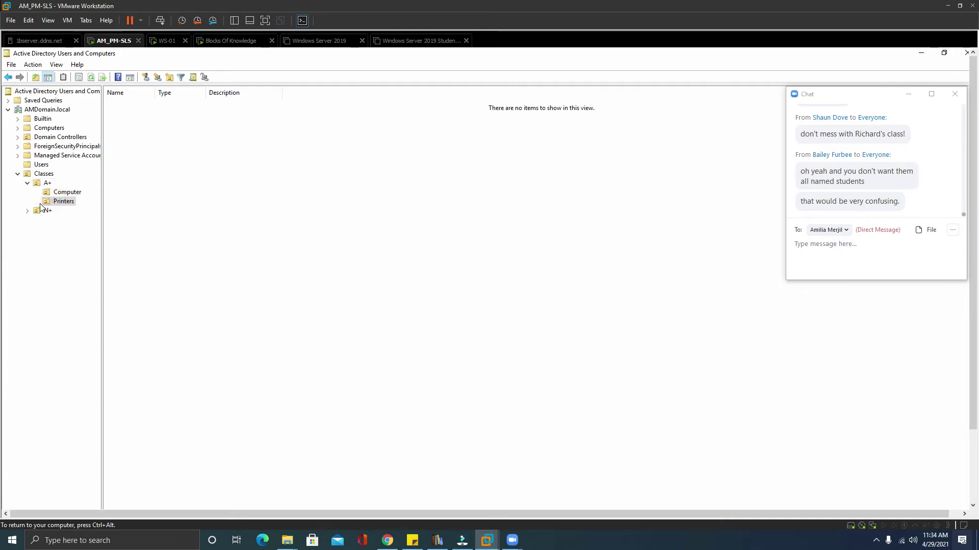
{"action": "right_click", "coordinate": [58, 194]}
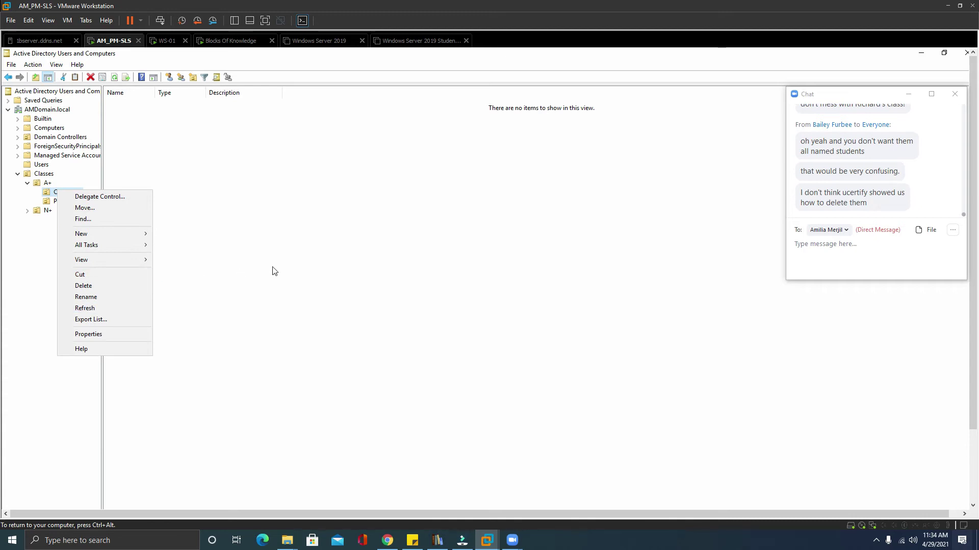
{"action": "left_click", "coordinate": [408, 246]}
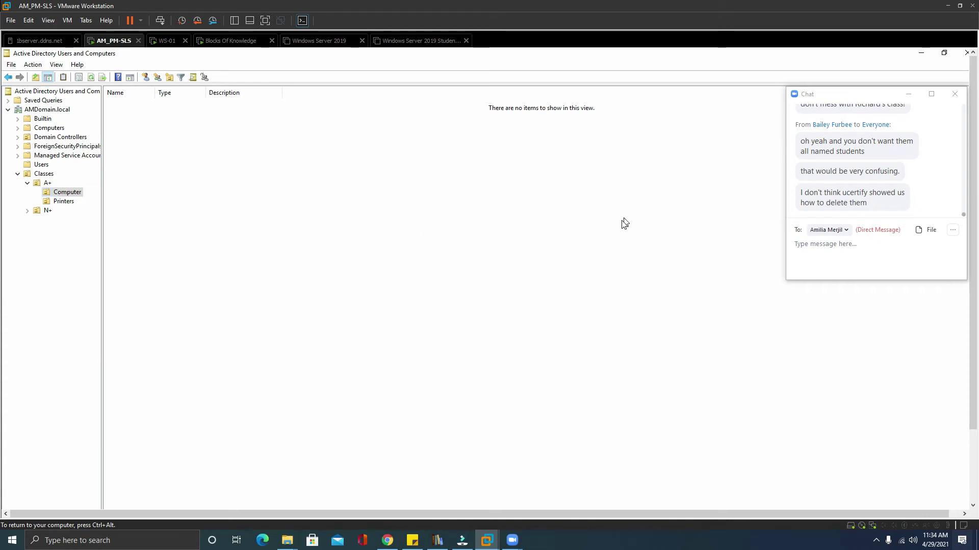
Create a 'kill me' OU under A+, leaving deletion protection enabled.
{"action": "left_click", "coordinate": [36, 184]}
{"action": "right_click", "coordinate": [34, 183]}
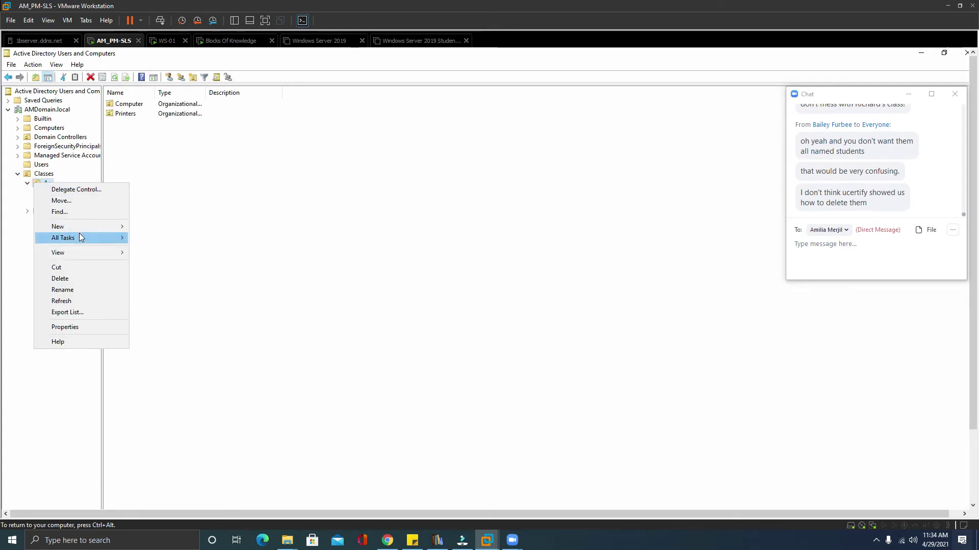
{"action": "left_click", "coordinate": [193, 77]}
{"action": "left_click", "coordinate": [124, 121]}
{"action": "type", "text": "delat me"}
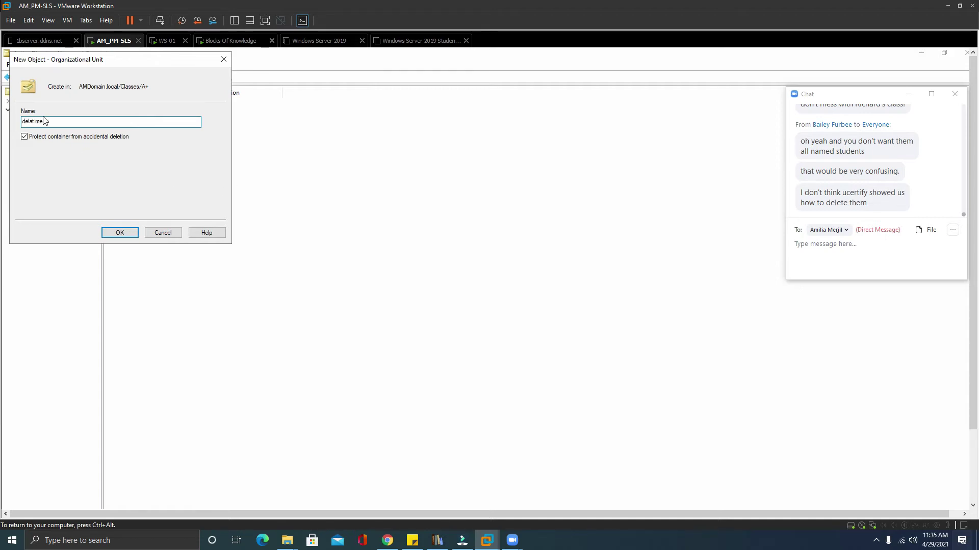
{"action": "left_click_drag", "start_coordinate": [35, 122], "coordinate": [3, 121]}
{"action": "type", "text": "kill"}
{"action": "left_click", "coordinate": [127, 232]}
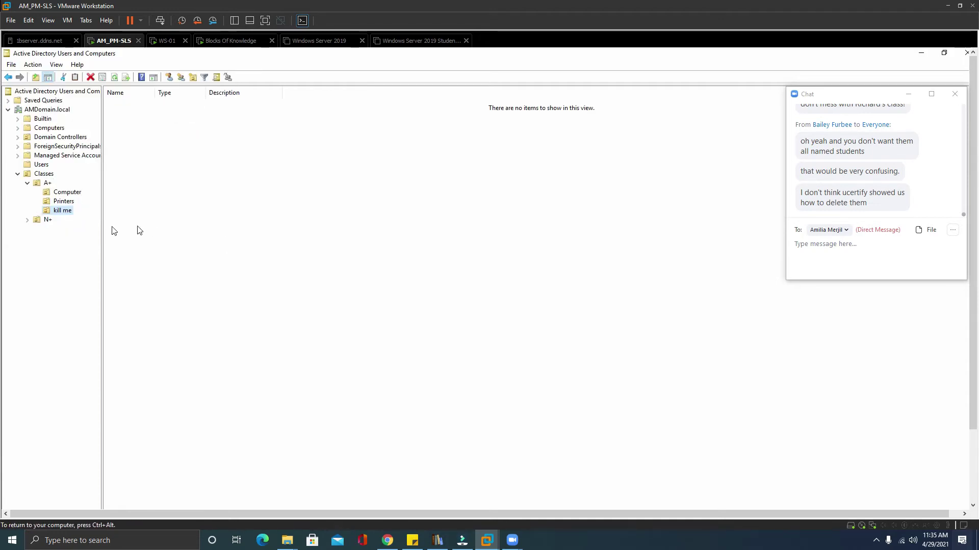
{"action": "right_click", "coordinate": [66, 212]}
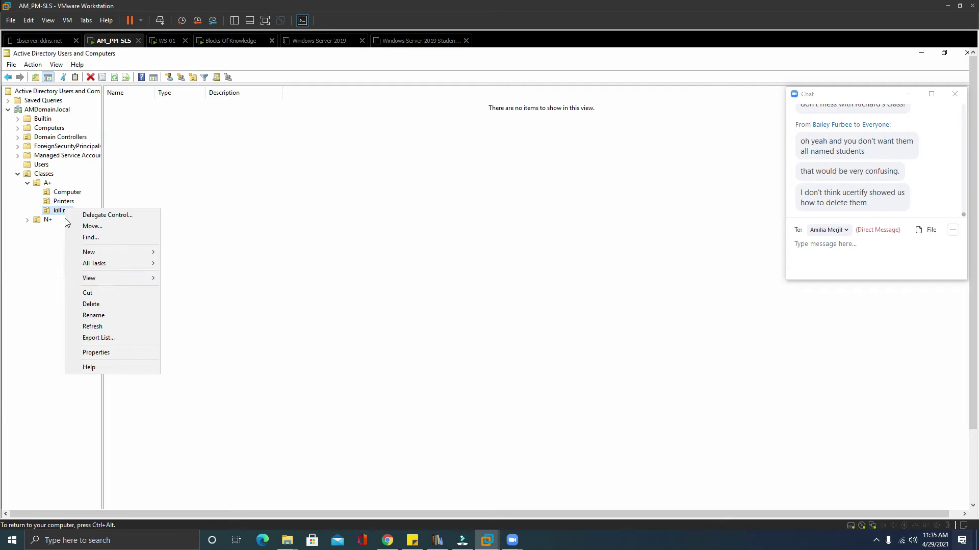
Try deleting the kill me OU and dismiss the resulting protection error.
{"action": "left_click", "coordinate": [106, 304]}
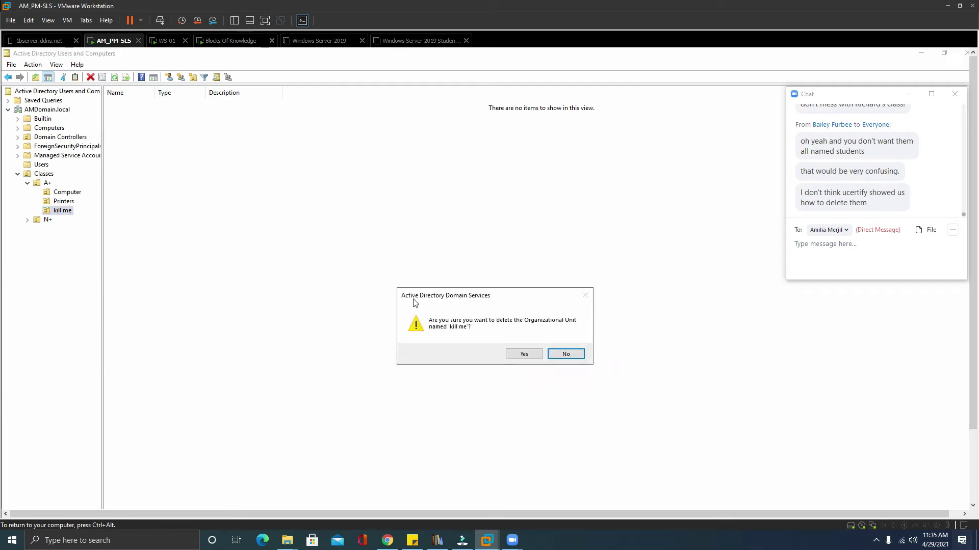
{"action": "left_click", "coordinate": [513, 356]}
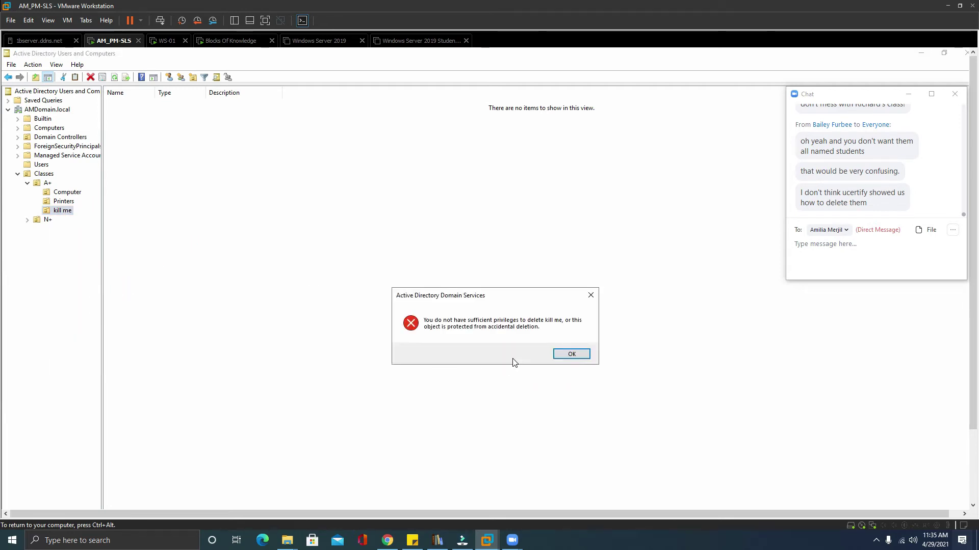
{"action": "left_click_drag", "start_coordinate": [486, 304], "coordinate": [423, 179]}
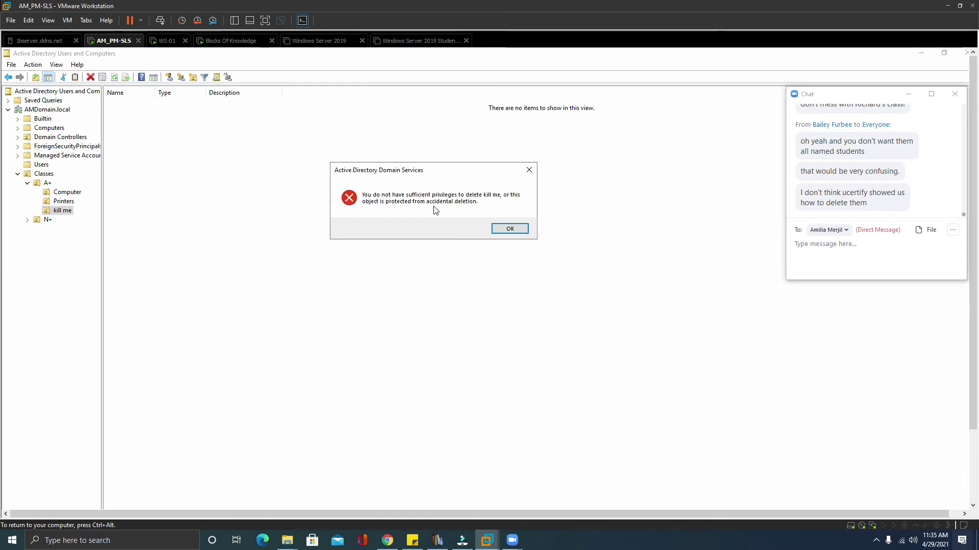
{"action": "left_click", "coordinate": [518, 233]}
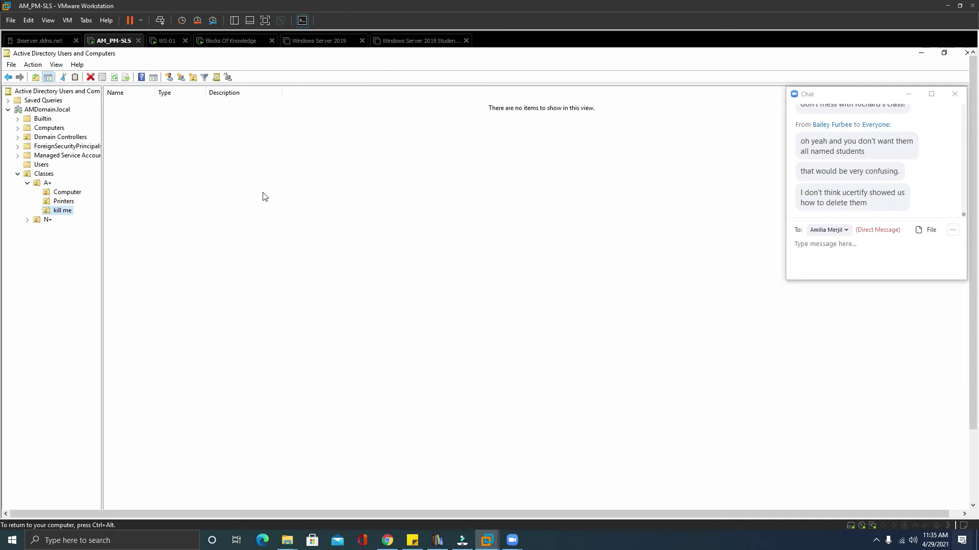
Review the kill me OU's General, Managed By and COM+ properties pages, then close them.
{"action": "right_click", "coordinate": [62, 210]}
{"action": "left_click", "coordinate": [81, 352]}
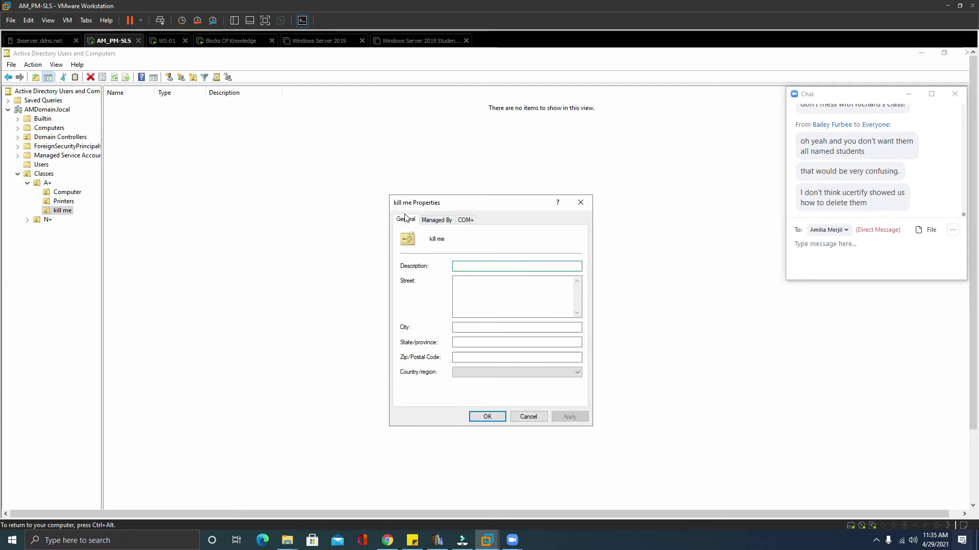
{"action": "left_click", "coordinate": [465, 219]}
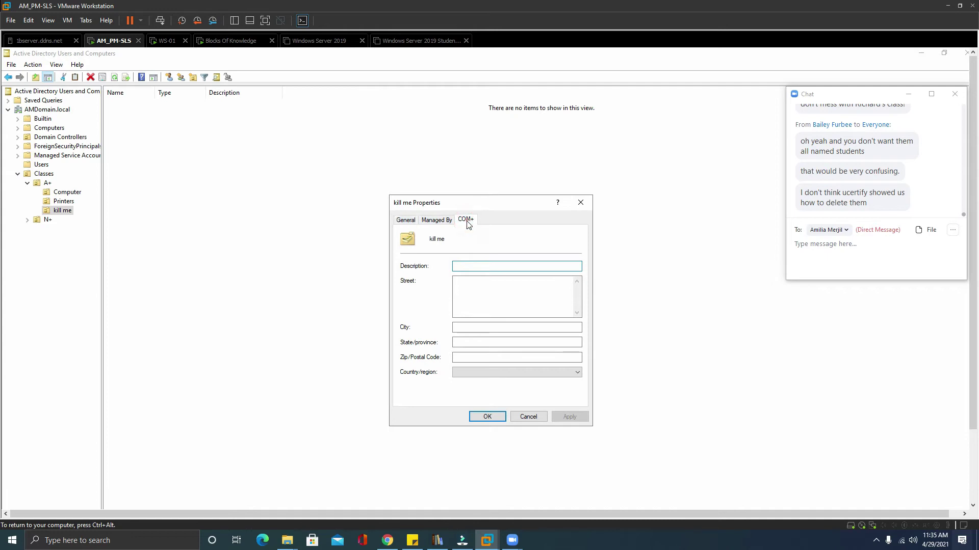
{"action": "left_click", "coordinate": [437, 223]}
{"action": "left_click", "coordinate": [405, 221]}
{"action": "left_click", "coordinate": [437, 223]}
{"action": "left_click", "coordinate": [465, 220]}
{"action": "left_click", "coordinate": [437, 221]}
{"action": "left_click", "coordinate": [411, 221]}
{"action": "left_click", "coordinate": [580, 202]}
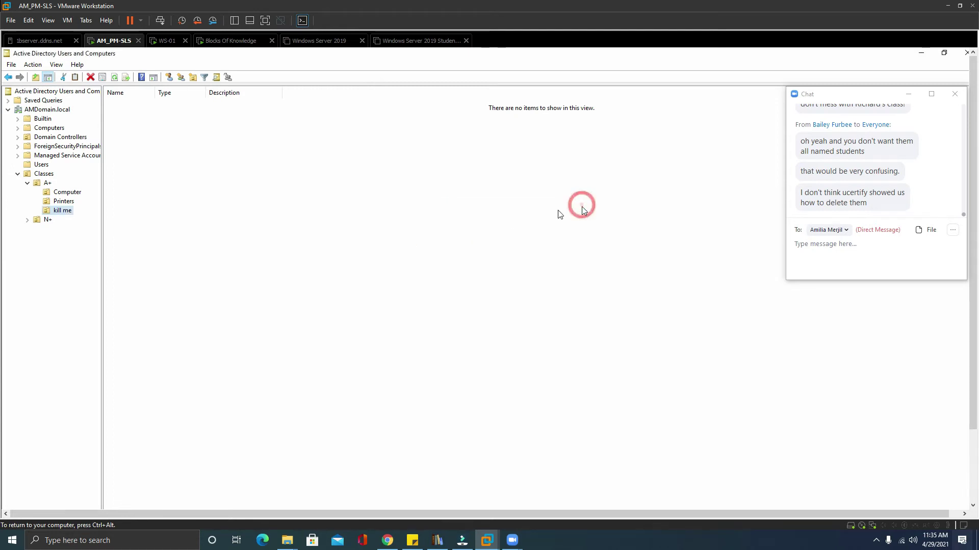
{"action": "left_click", "coordinate": [51, 66]}
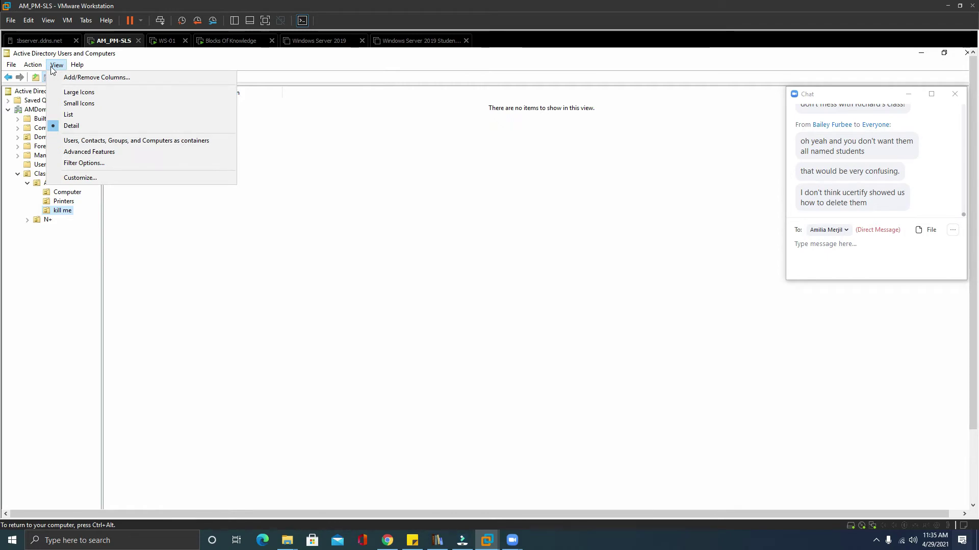
Turn on Advanced Features and expand Classes and A+ in the tree.
{"action": "left_click", "coordinate": [96, 152]}
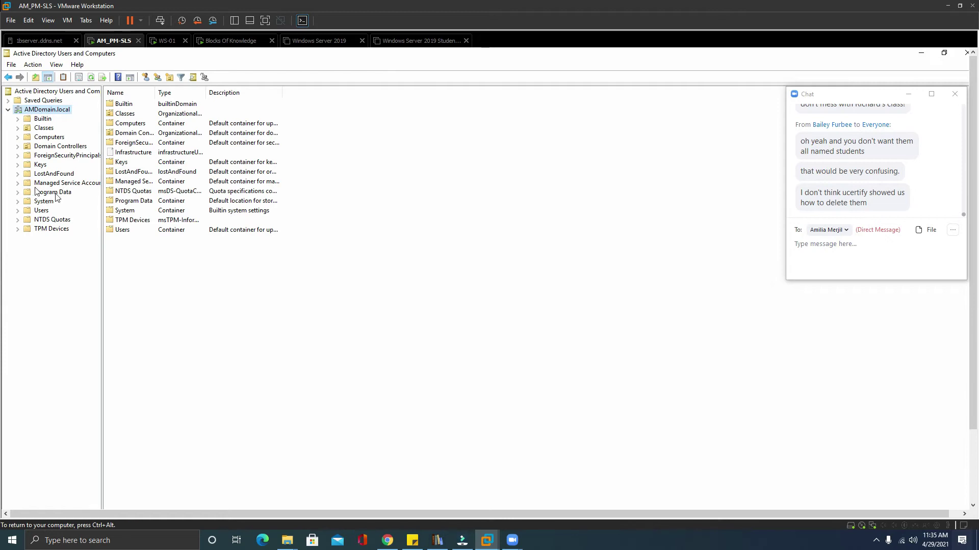
{"action": "left_click", "coordinate": [19, 128]}
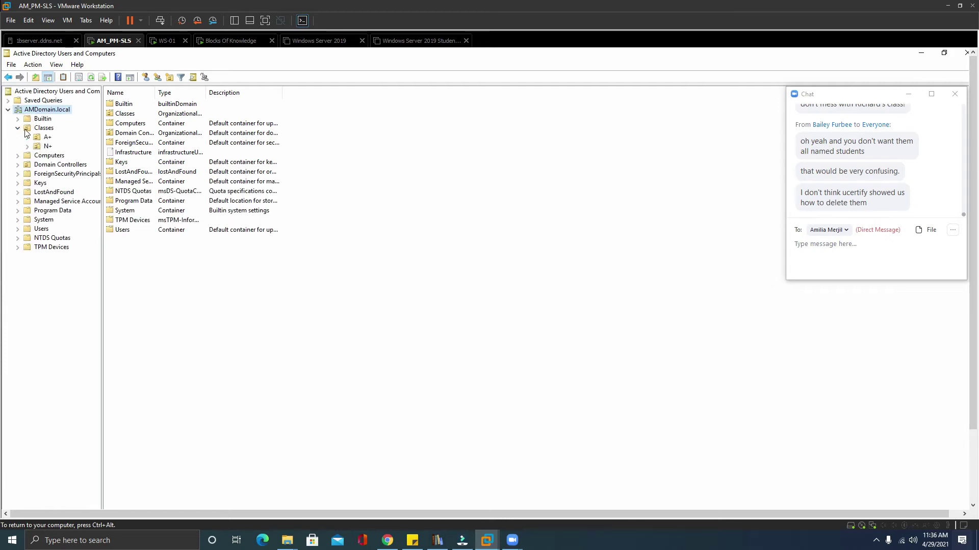
{"action": "left_click", "coordinate": [31, 139]}
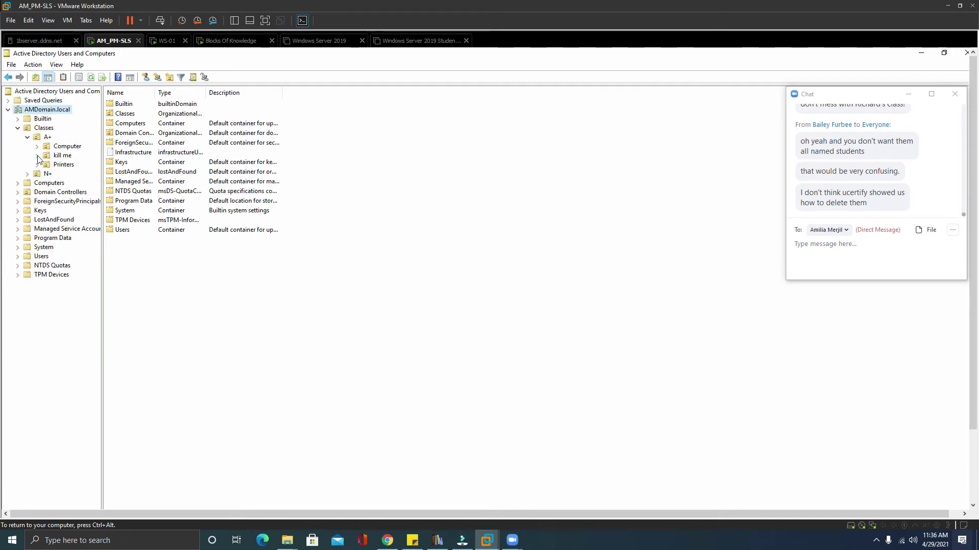
Uncheck accidental-deletion protection on the kill me OU's Object tab and apply.
{"action": "right_click", "coordinate": [48, 157]}
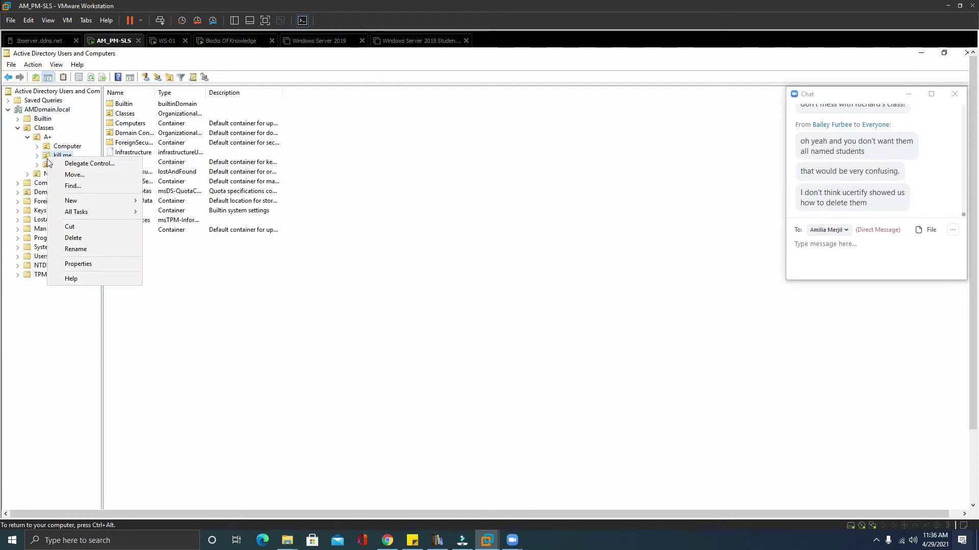
{"action": "left_click", "coordinate": [125, 265]}
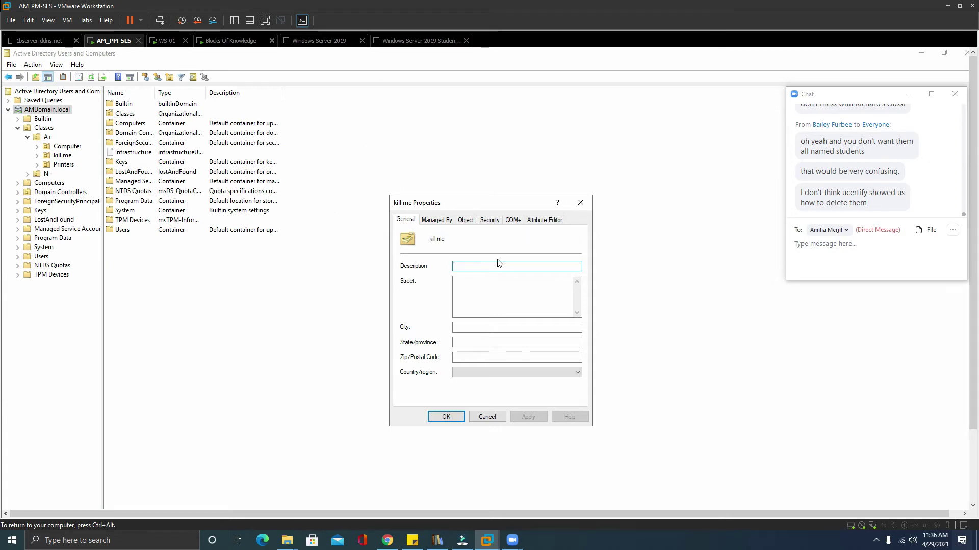
{"action": "left_click", "coordinate": [466, 224]}
{"action": "left_click", "coordinate": [468, 222]}
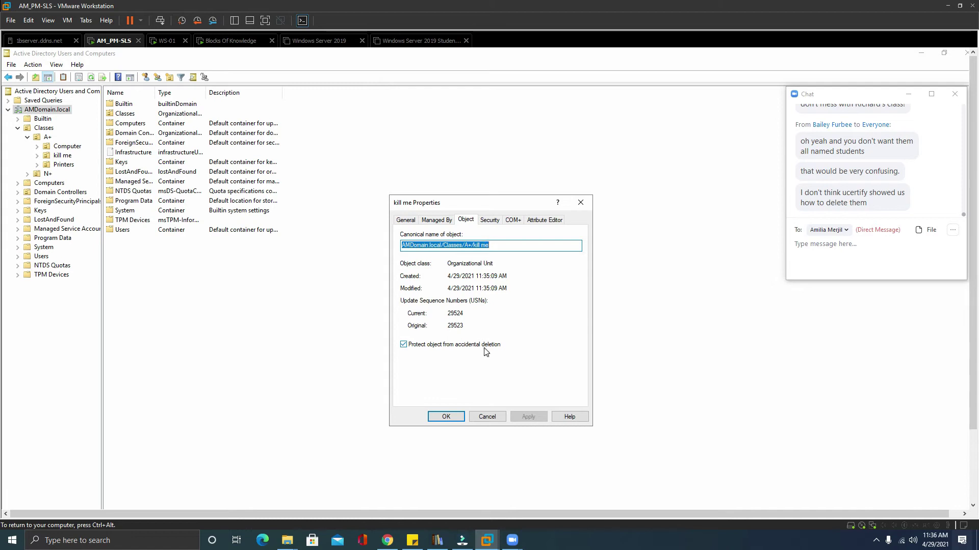
{"action": "left_click", "coordinate": [404, 345]}
{"action": "left_click", "coordinate": [540, 417]}
{"action": "left_click", "coordinate": [446, 417]}
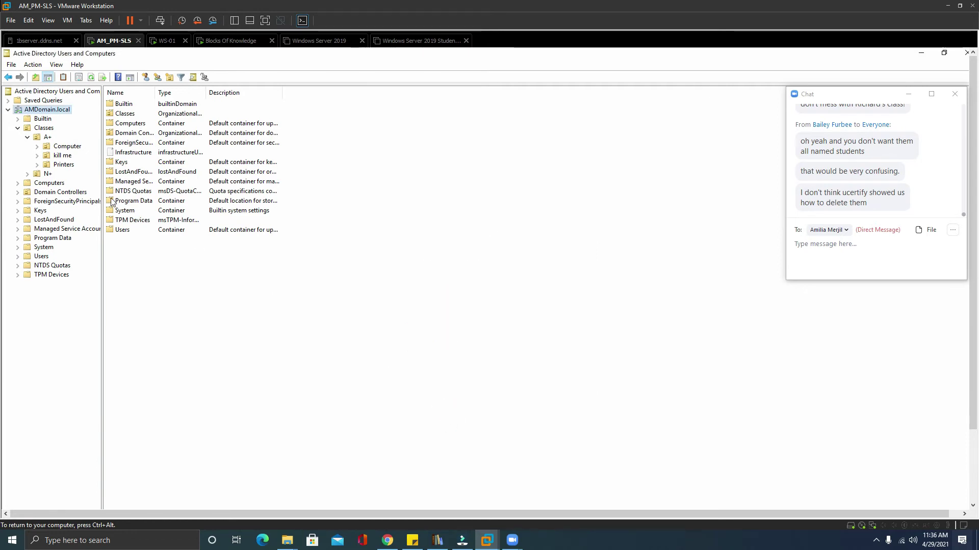
Delete the kill me OU and confirm.
{"action": "right_click", "coordinate": [56, 158]}
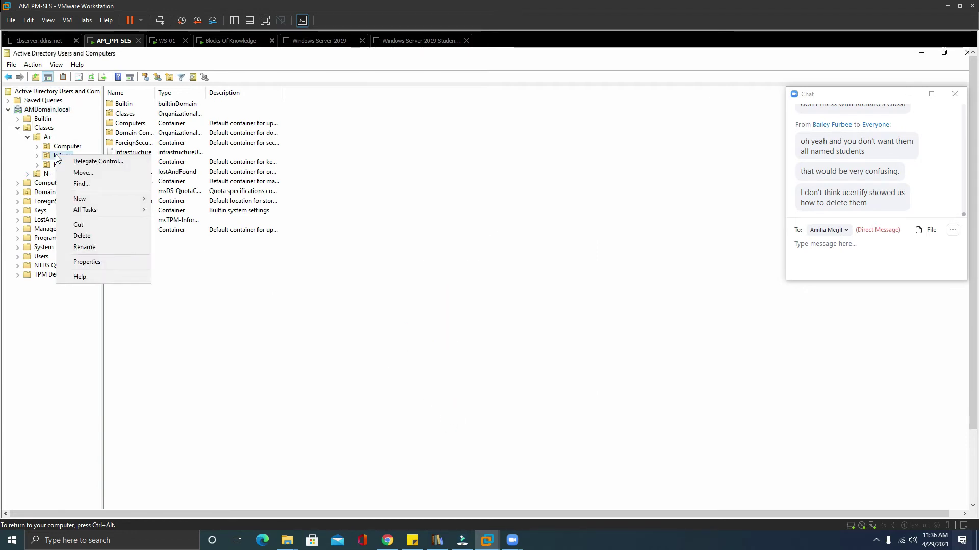
{"action": "left_click", "coordinate": [79, 234]}
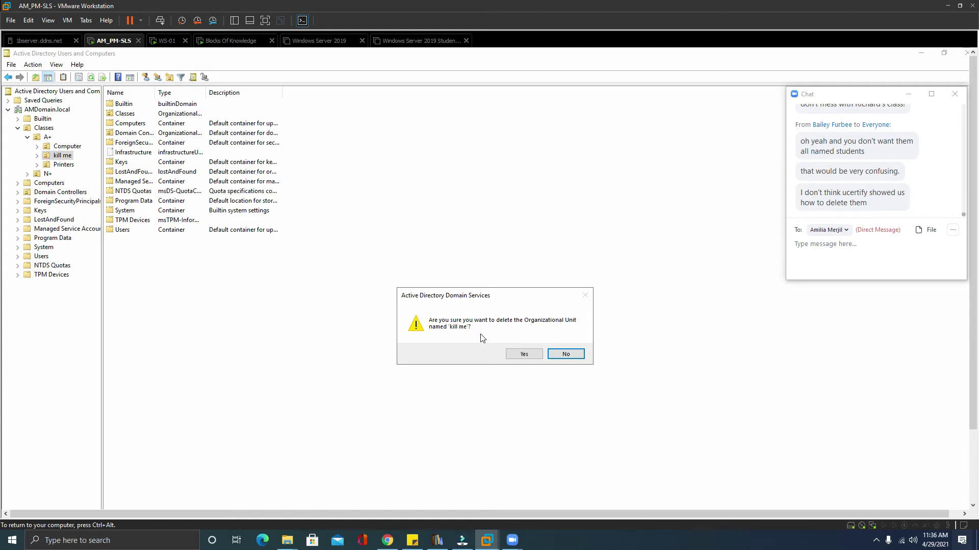
{"action": "left_click", "coordinate": [536, 356]}
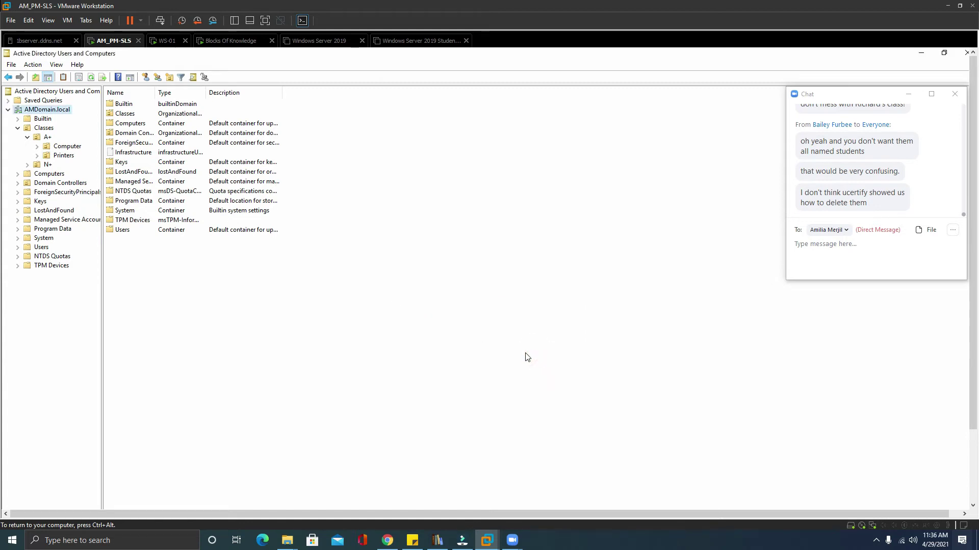
Switch off View > Advanced Features and expand Classes in the tree.
{"action": "left_click", "coordinate": [54, 65]}
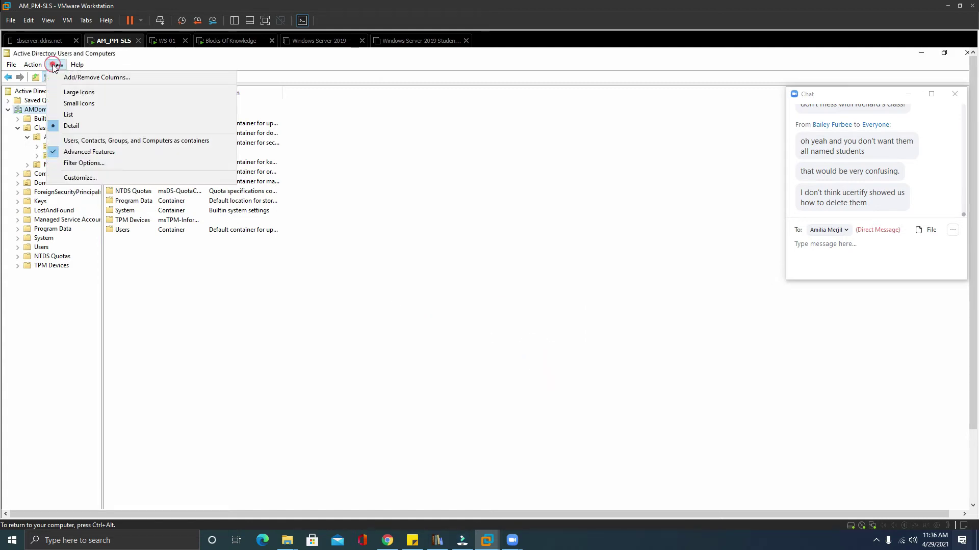
{"action": "left_click", "coordinate": [77, 151]}
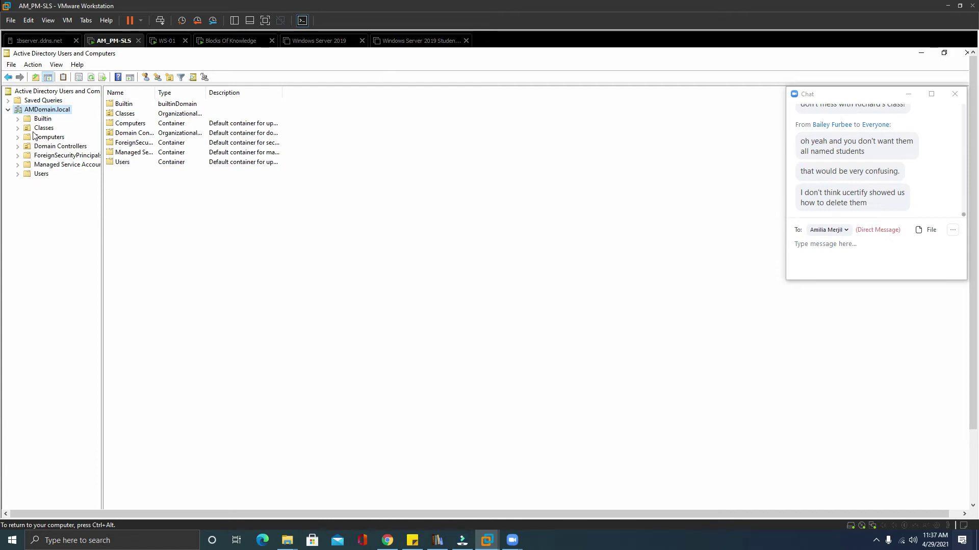
{"action": "left_click", "coordinate": [18, 128]}
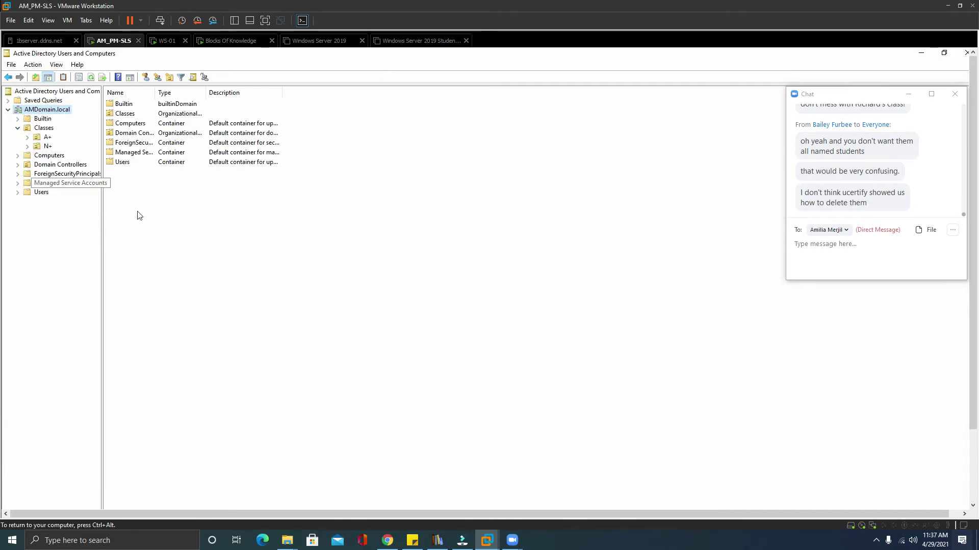
List the A+ and N+ OUs inside Classes, then collapse the Classes node.
{"action": "left_click", "coordinate": [43, 128]}
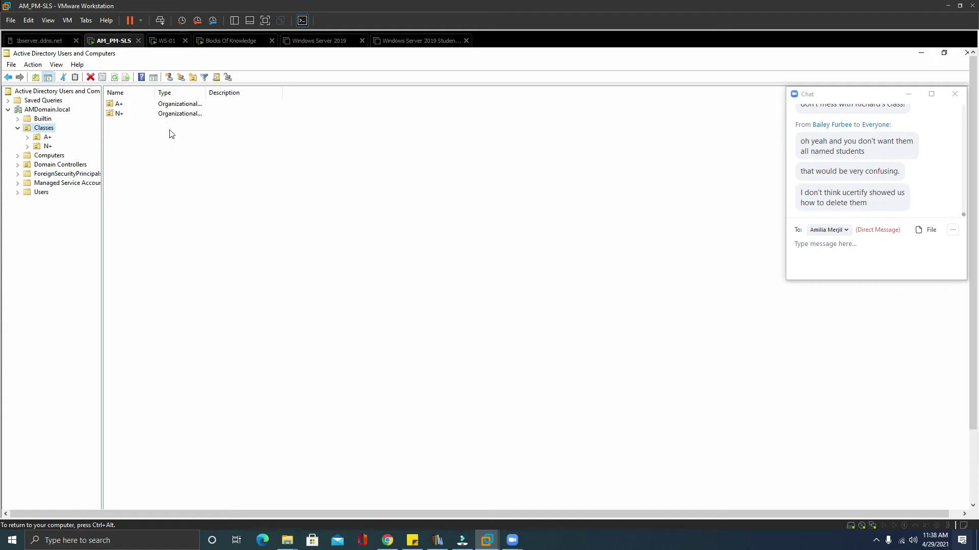
{"action": "left_click", "coordinate": [18, 128]}
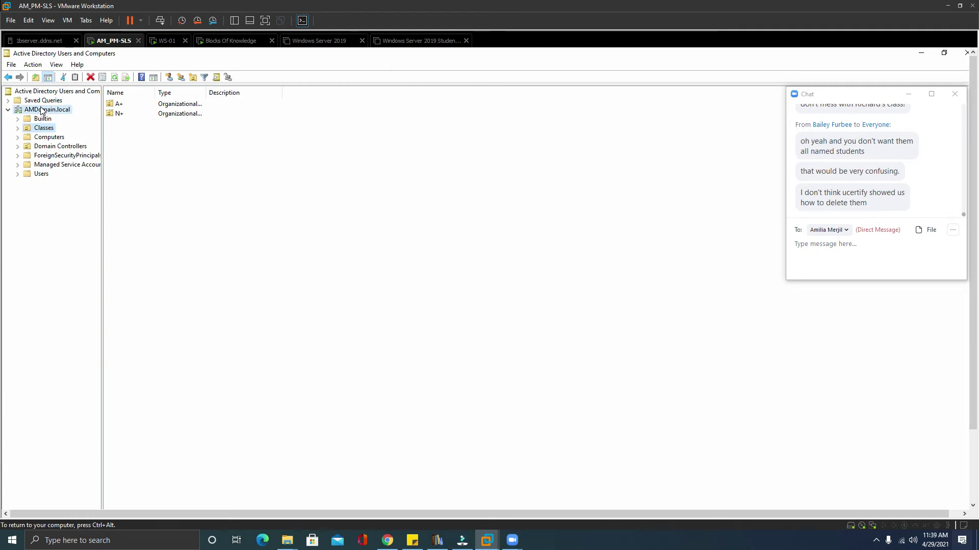
Create an OU named onboarding inside Classes with accidental-deletion protection unchecked.
{"action": "right_click", "coordinate": [42, 109]}
{"action": "left_click", "coordinate": [193, 77]}
{"action": "type", "text": "onboarding"}
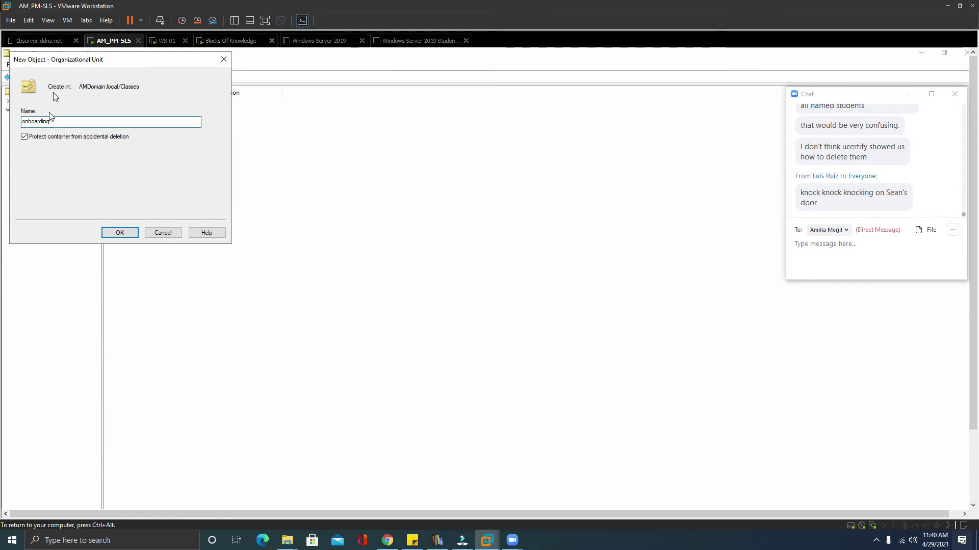
{"action": "left_click_drag", "start_coordinate": [127, 63], "coordinate": [374, 173]}
{"action": "left_click", "coordinate": [270, 244]}
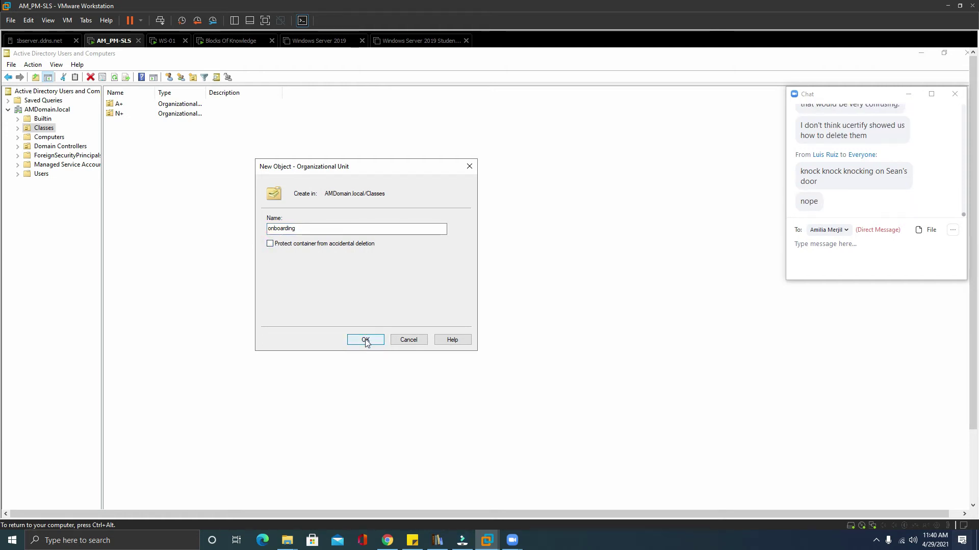
{"action": "left_click", "coordinate": [366, 339]}
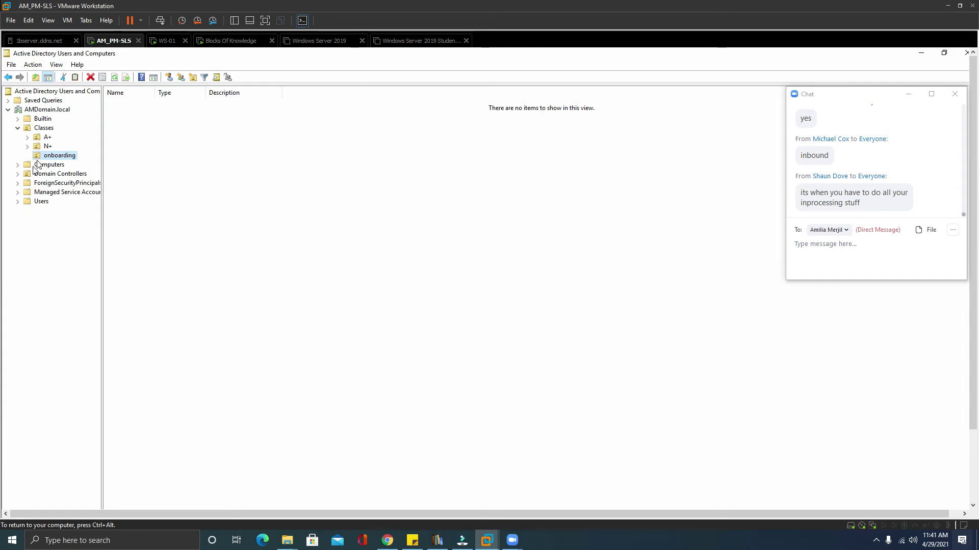
Create an OU named 'new start-finish' inside onboarding, leaving deletion protection on.
{"action": "left_click", "coordinate": [197, 77]}
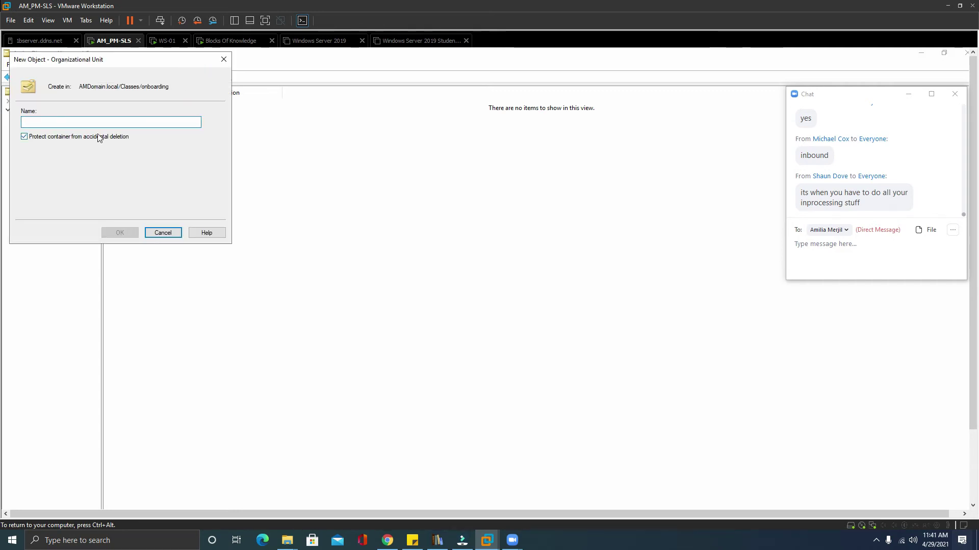
{"action": "type", "text": "new star-grad"}
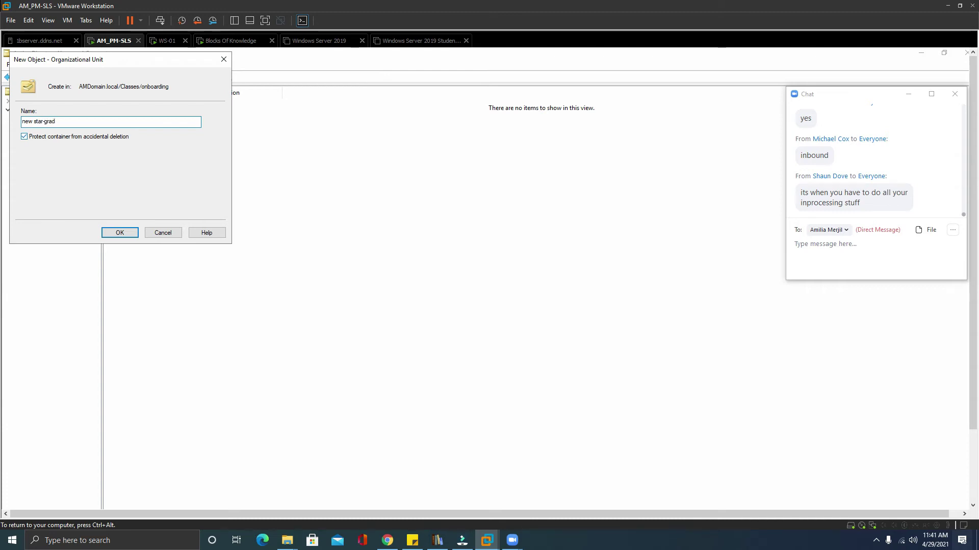
{"action": "key", "text": "BackSpace"}
{"action": "key", "text": "BackSpace"}
{"action": "key", "text": "BackSpace"}
{"action": "type", "text": "ish"}
{"action": "left_click", "coordinate": [98, 59]}
{"action": "left_click", "coordinate": [260, 283]}
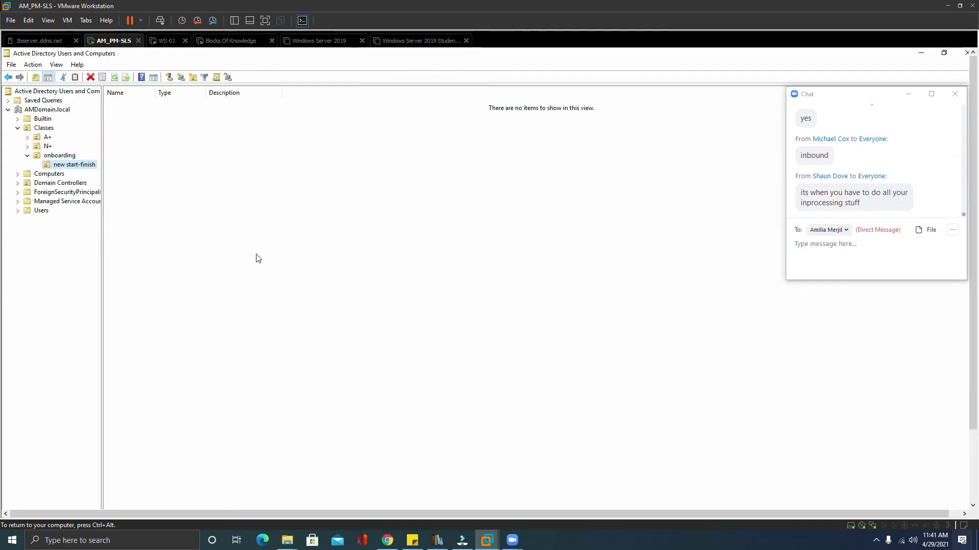
Look at the existing Student Start-Finish OU in N+ and widen the column to read its full name.
{"action": "left_click", "coordinate": [40, 147]}
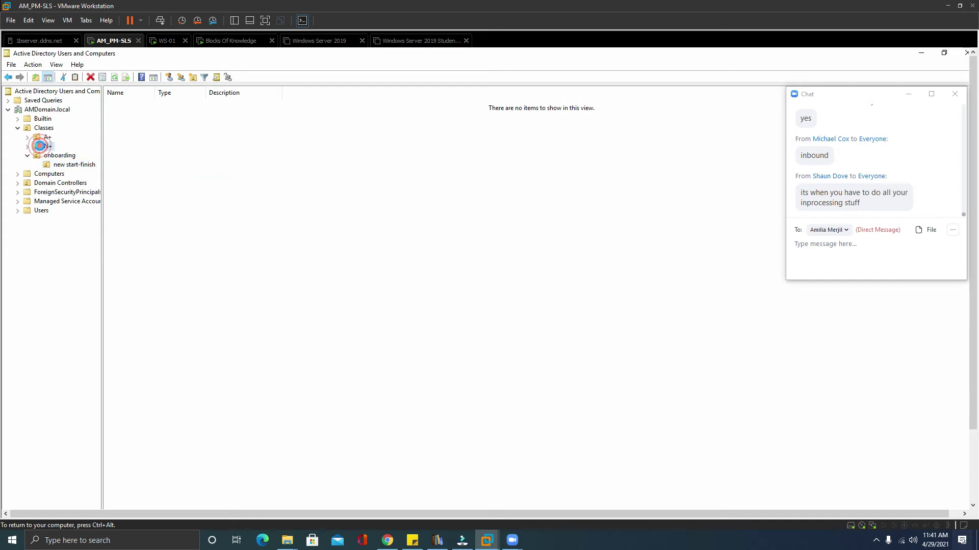
{"action": "left_click", "coordinate": [127, 104]}
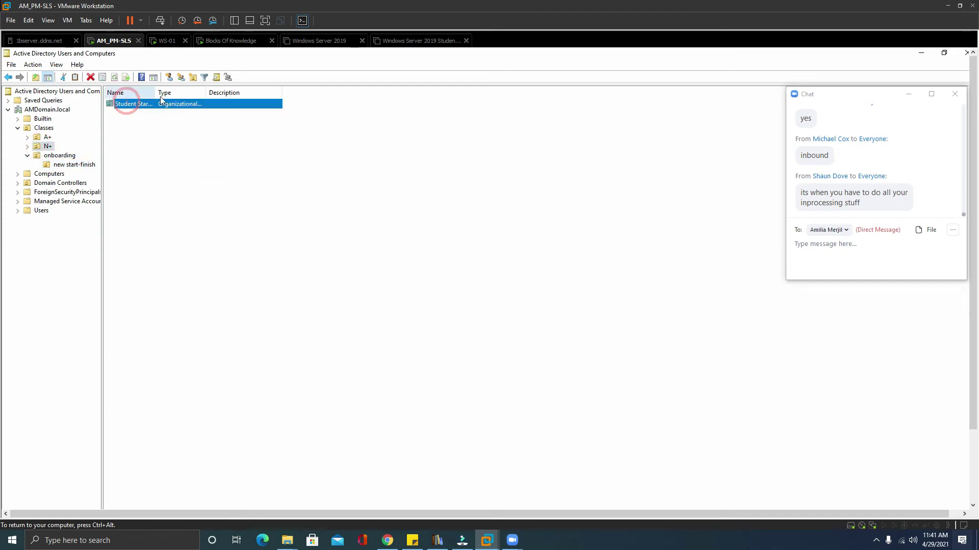
{"action": "left_click_drag", "start_coordinate": [156, 92], "coordinate": [215, 92]}
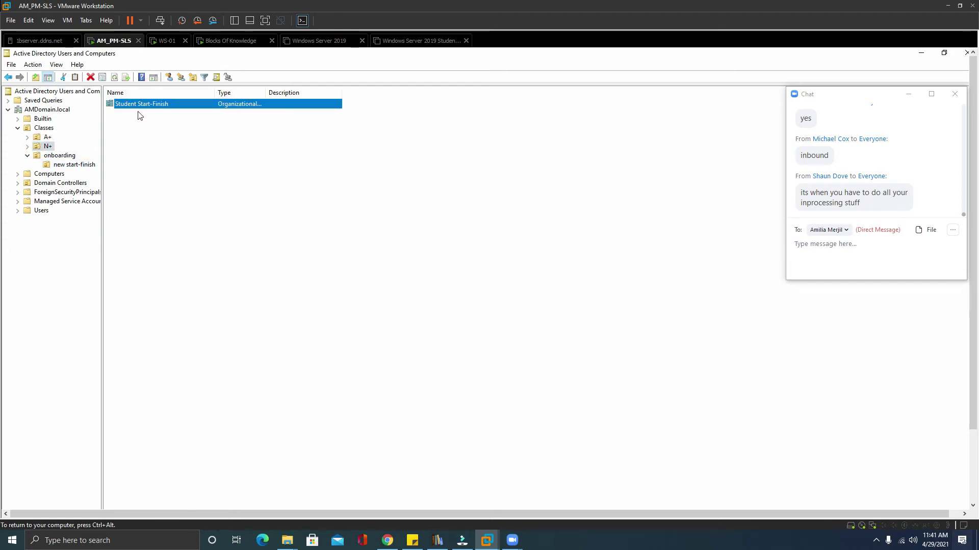
Rename the 'new start-finish' OU under onboarding to 'Student Start-Finish'.
{"action": "left_click", "coordinate": [72, 164]}
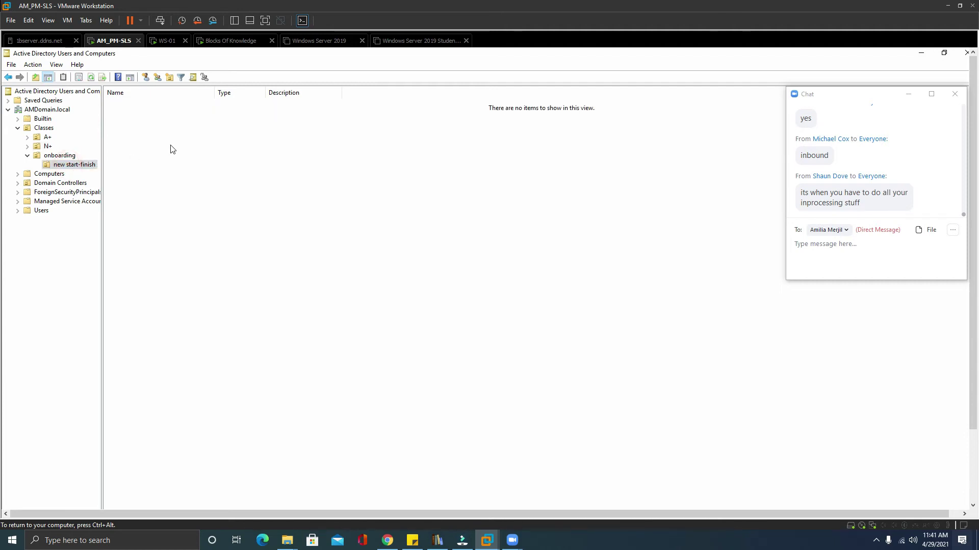
{"action": "left_click", "coordinate": [60, 166]}
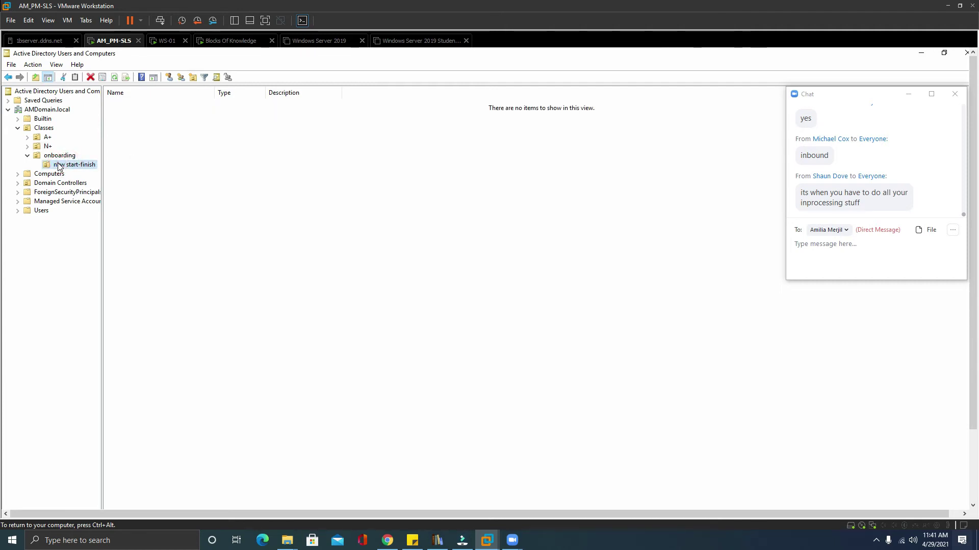
{"action": "left_click", "coordinate": [59, 168]}
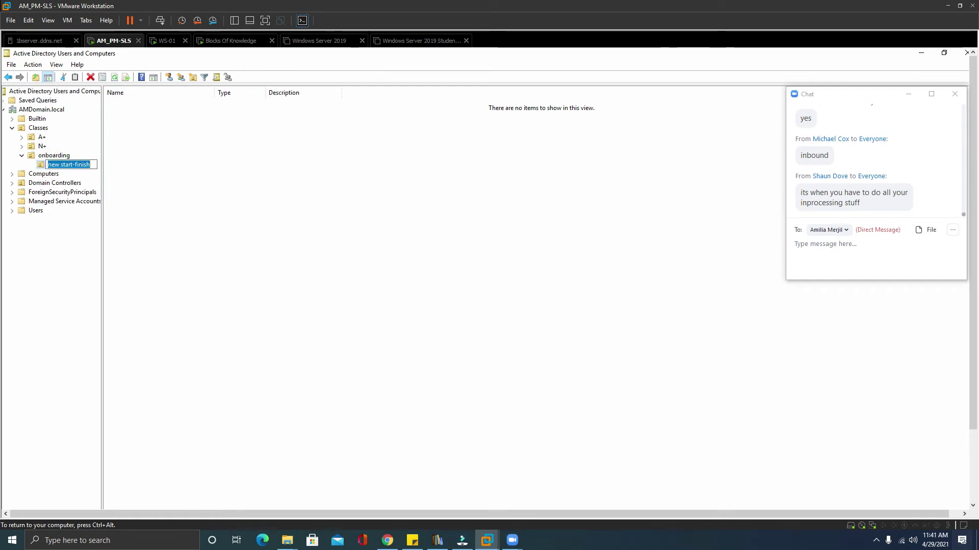
{"action": "type", "text": "Student Star"}
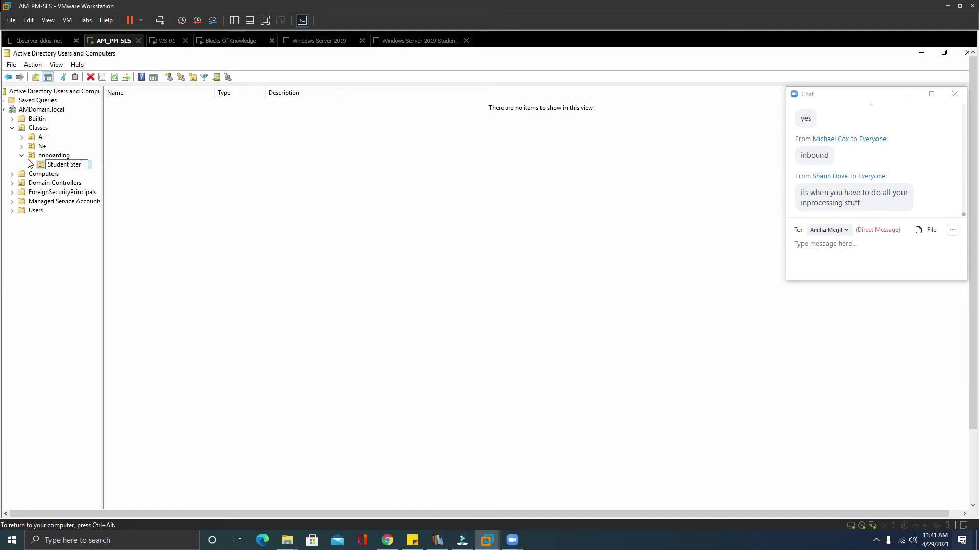
{"action": "type", "text": "t-Finish"}
{"action": "left_click", "coordinate": [63, 262]}
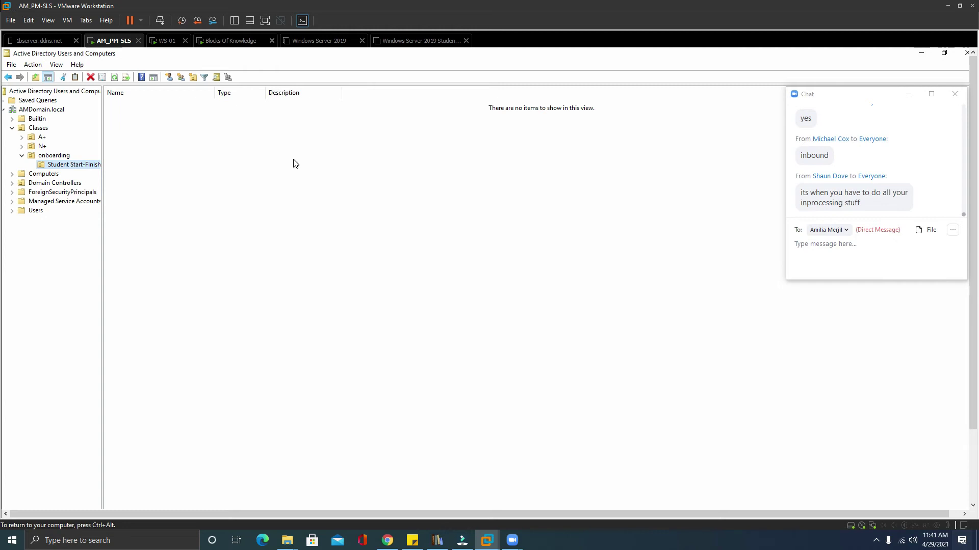
Start a new user in Student Start-Finish, entering the user's first name, last name and logon name.
{"action": "left_click", "coordinate": [169, 77]}
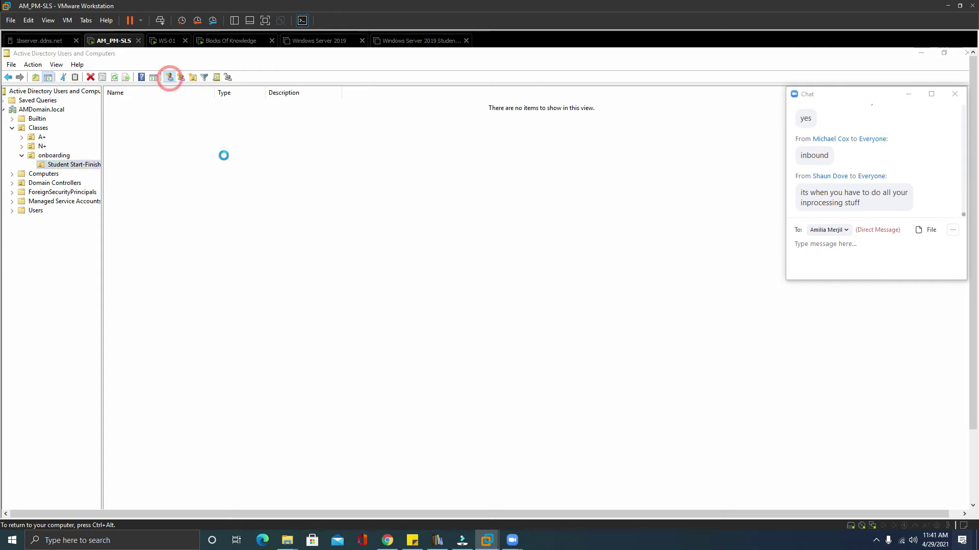
{"action": "type", "text": "John"}
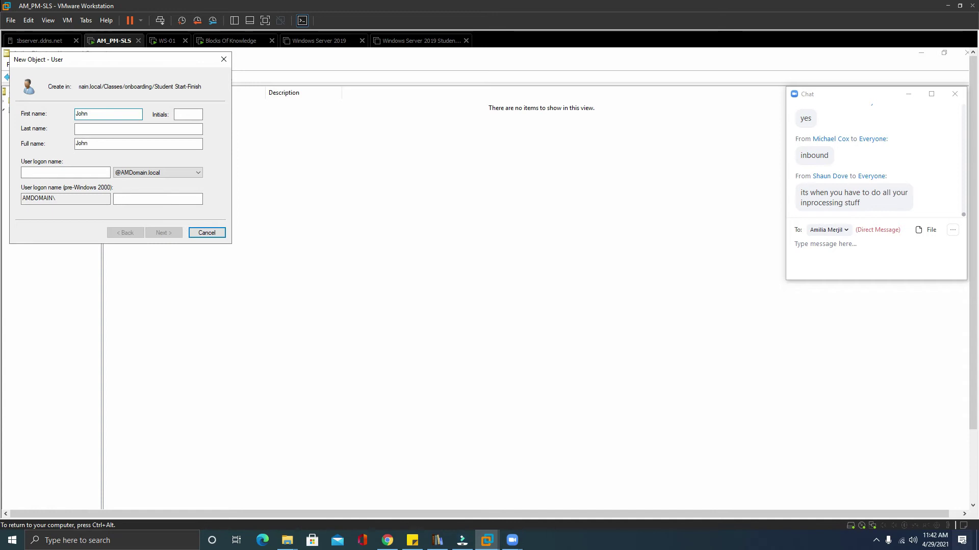
{"action": "key", "text": "Tab"}
{"action": "key", "text": "Tab"}
{"action": "type", "text": "Doe"}
{"action": "left_click", "coordinate": [66, 172]}
{"action": "type", "text": "Jdoe"}
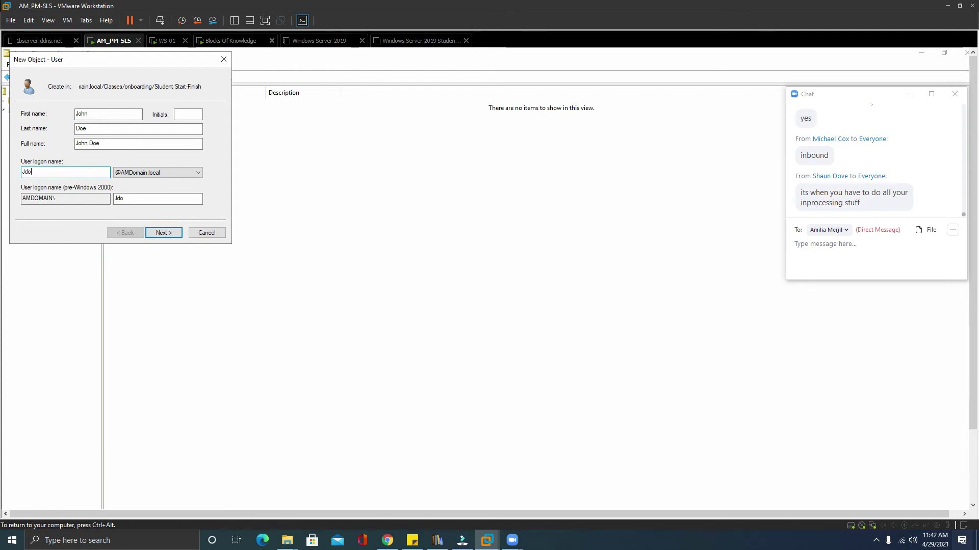
{"action": "left_click", "coordinate": [175, 233]}
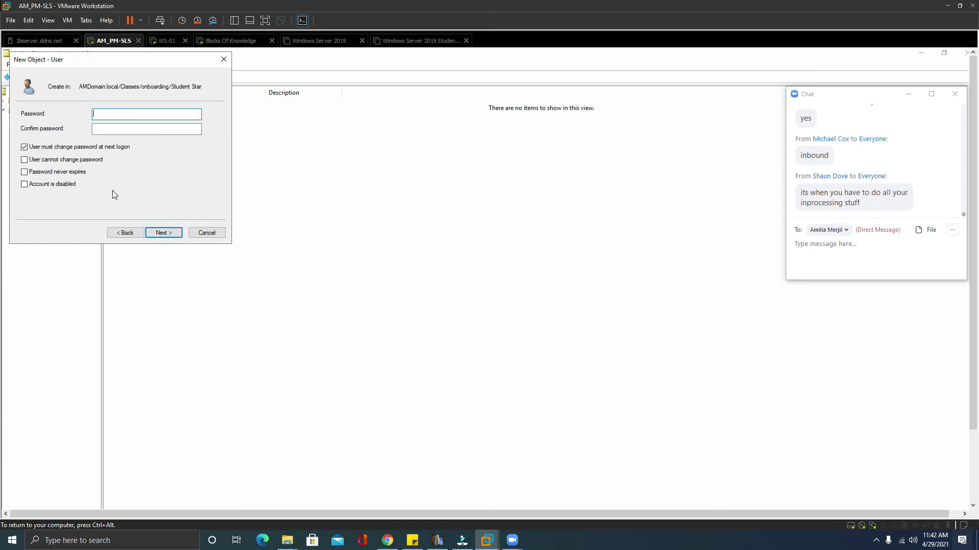
Enter and confirm the new user's password and finish creating the account.
{"action": "left_click", "coordinate": [130, 119]}
{"action": "left_click", "coordinate": [128, 118]}
{"action": "type", "text": "Password1"}
{"action": "key", "text": "Tab"}
{"action": "type", "text": "Password123"}
{"action": "left_click", "coordinate": [164, 233]}
{"action": "left_click", "coordinate": [164, 233]}
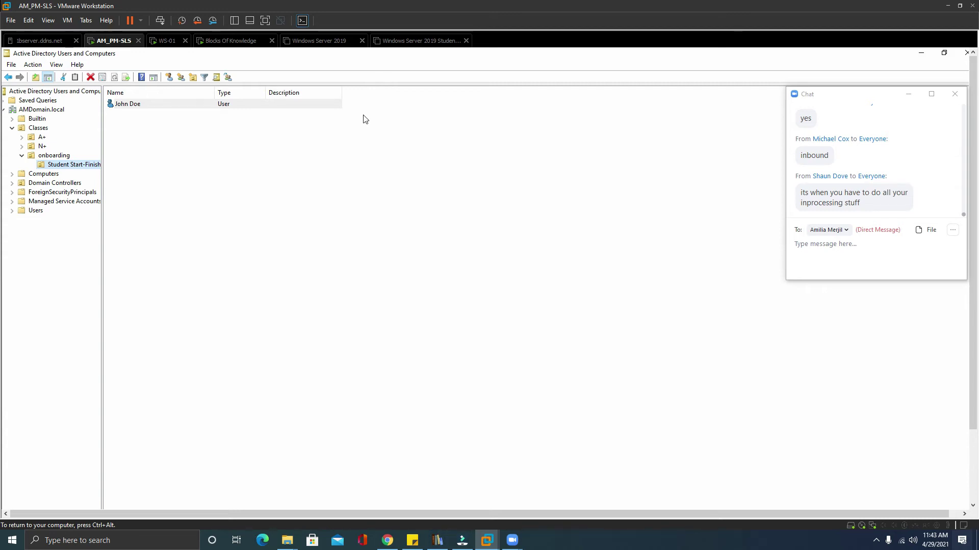
Expand onboarding to check Student Start-Finish and its one user, then return to onboarding.
{"action": "left_click", "coordinate": [21, 156]}
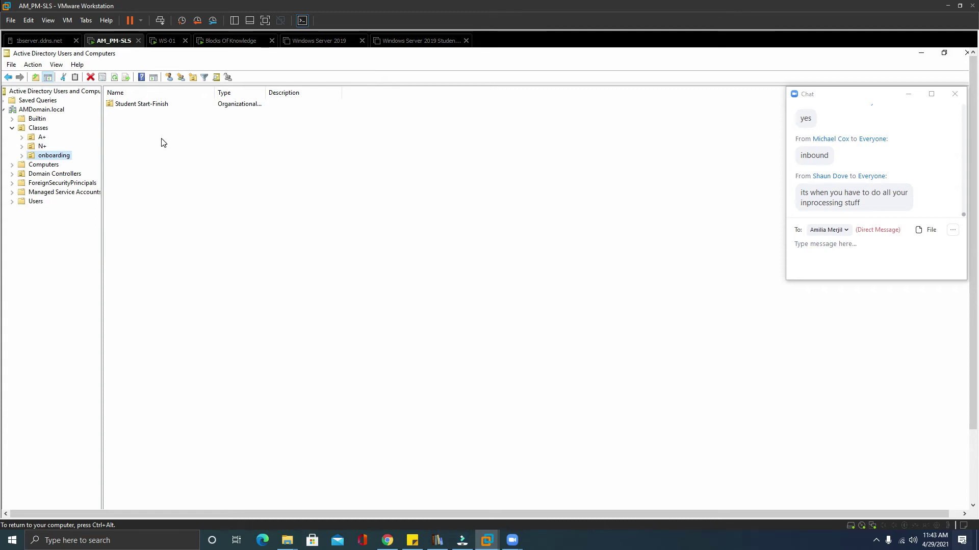
{"action": "left_click", "coordinate": [23, 156]}
{"action": "left_click", "coordinate": [74, 164]}
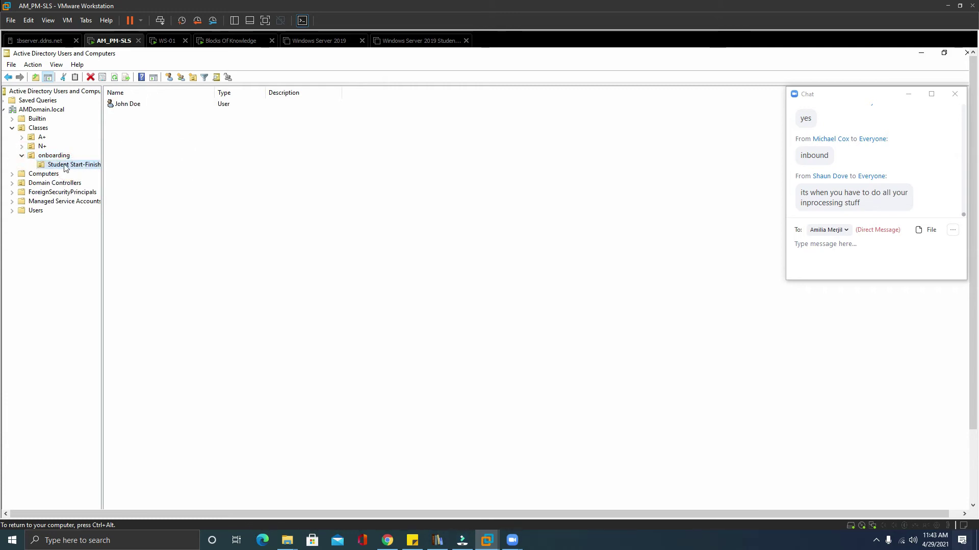
{"action": "left_click", "coordinate": [21, 156]}
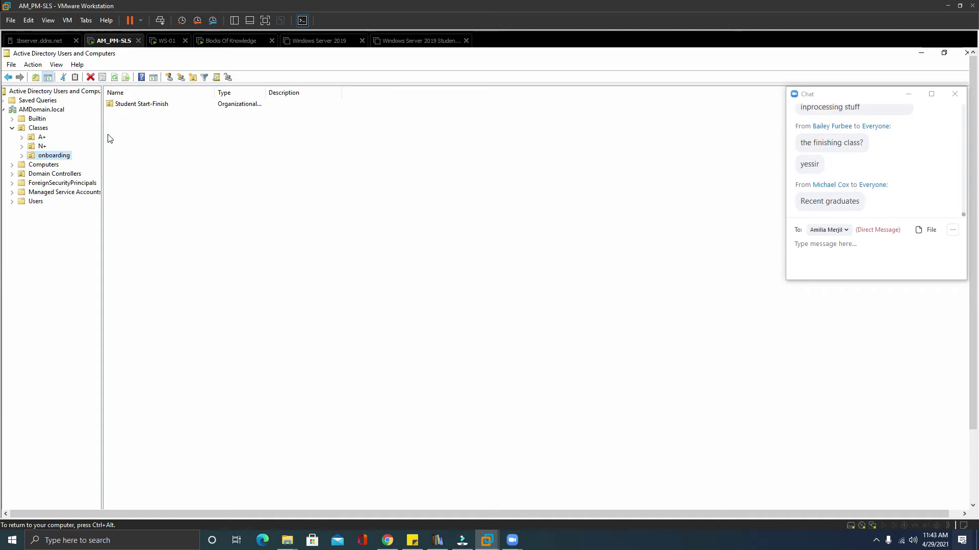
Create a Graduation OU inside onboarding with accidental-deletion protection unchecked.
{"action": "right_click", "coordinate": [35, 128]}
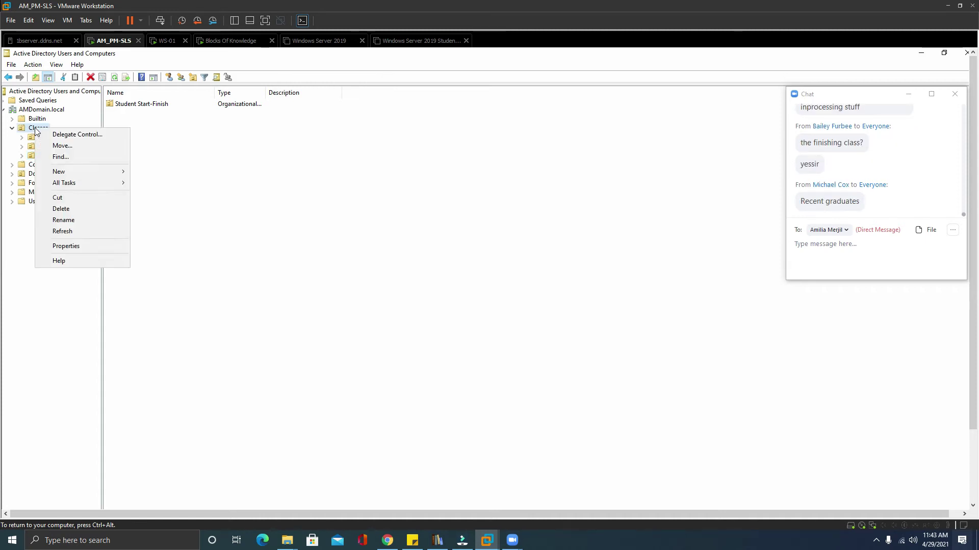
{"action": "left_click", "coordinate": [193, 77]}
{"action": "left_click", "coordinate": [99, 120]}
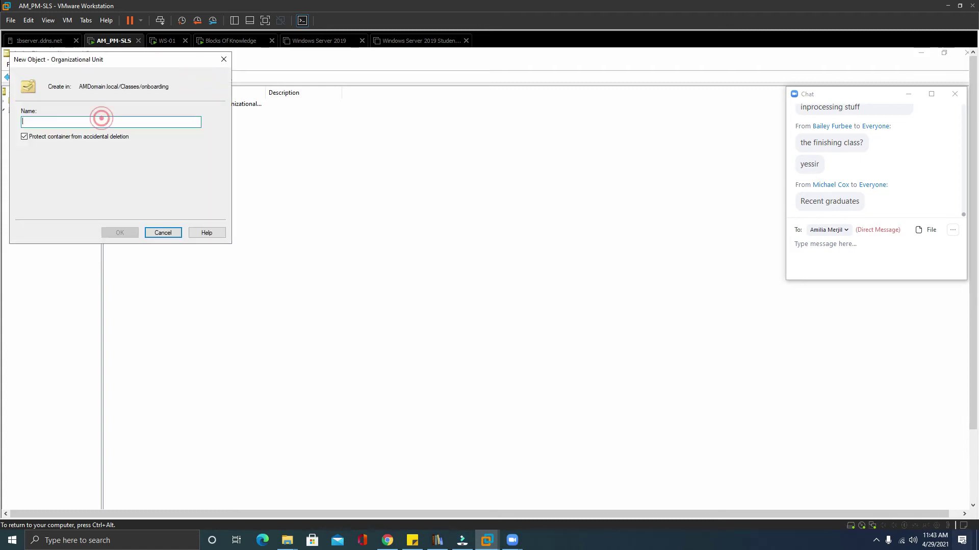
{"action": "type", "text": "Graduation"}
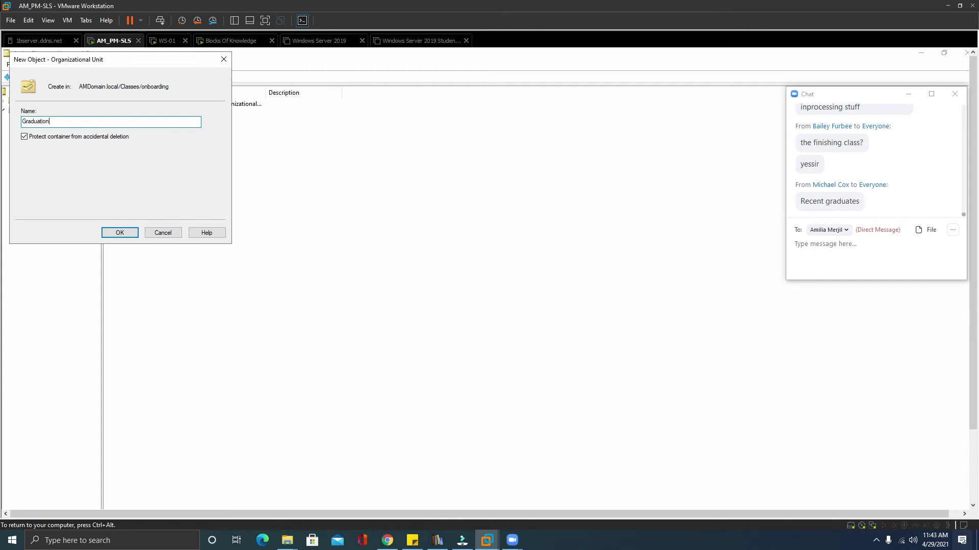
{"action": "left_click", "coordinate": [24, 136]}
{"action": "left_click", "coordinate": [117, 233]}
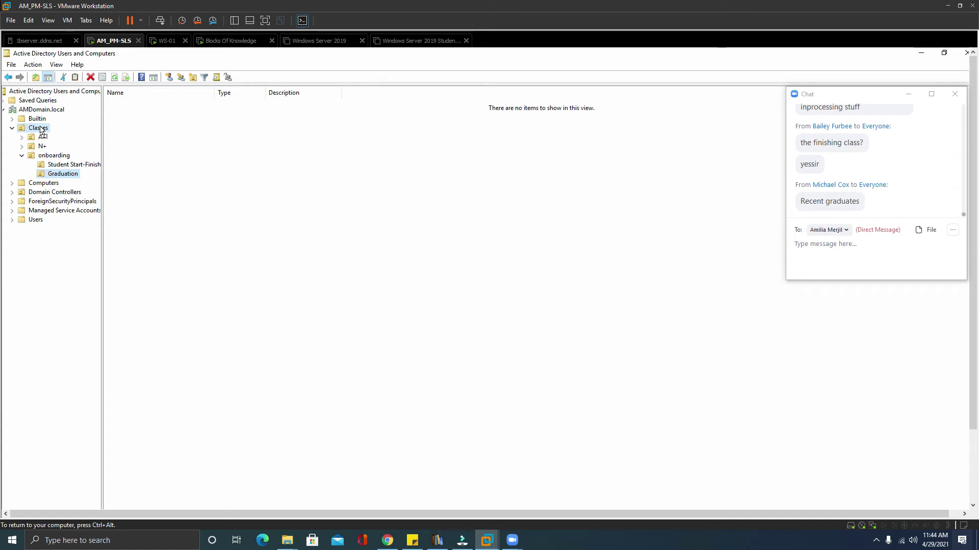
Drop Graduation onto Classes, then check the contents of Graduation, A+ and N+.
{"action": "left_click_drag", "start_coordinate": [41, 131], "coordinate": [41, 130]}
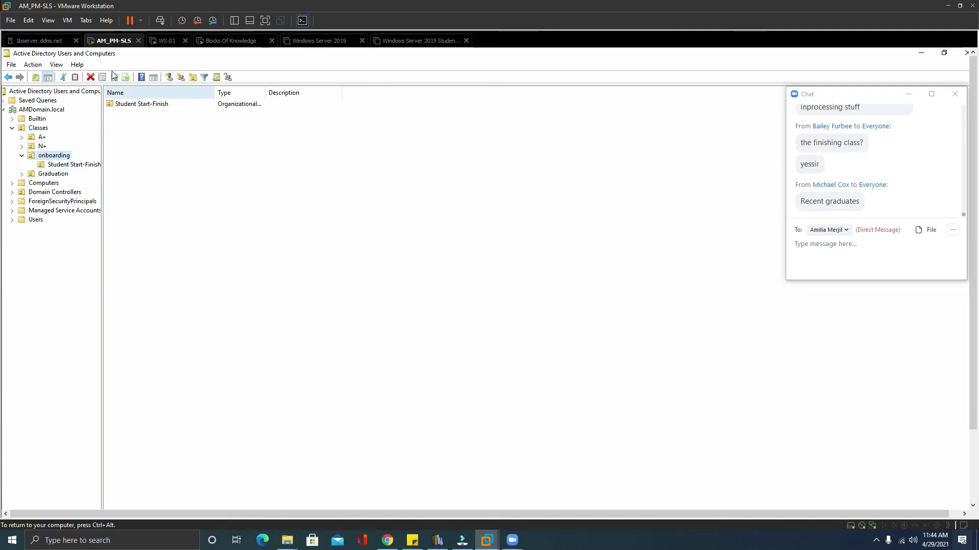
{"action": "left_click", "coordinate": [52, 174]}
{"action": "left_click", "coordinate": [42, 139]}
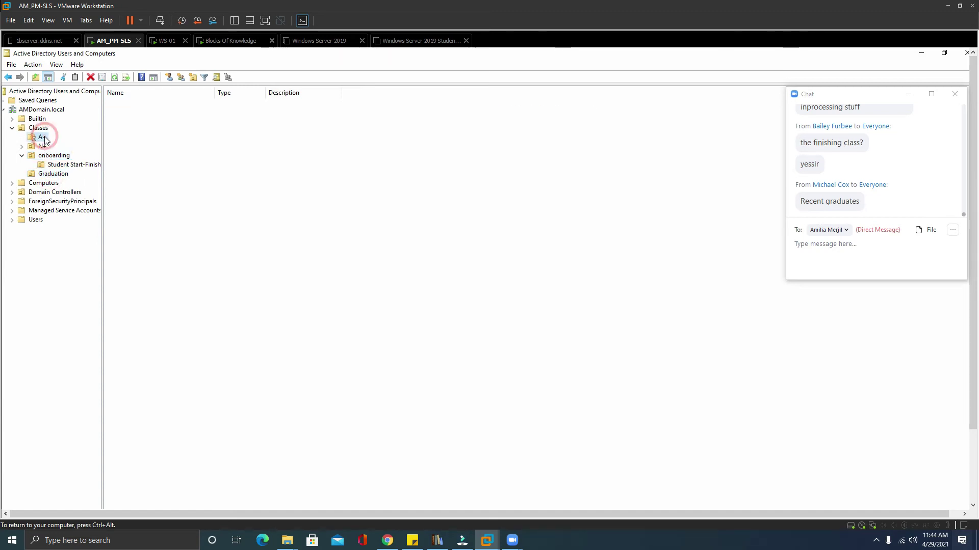
{"action": "left_click", "coordinate": [44, 146]}
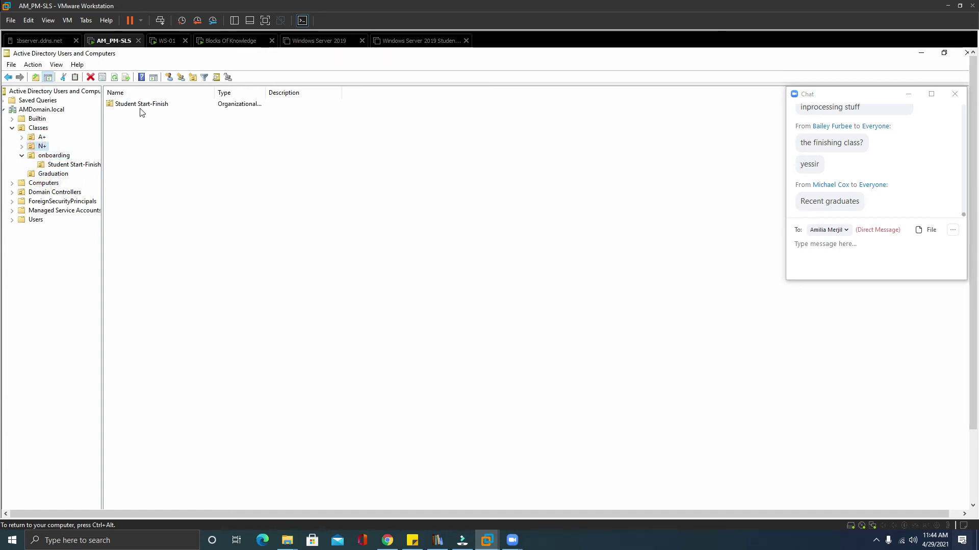
{"action": "left_click_drag", "start_coordinate": [144, 103], "coordinate": [45, 177]}
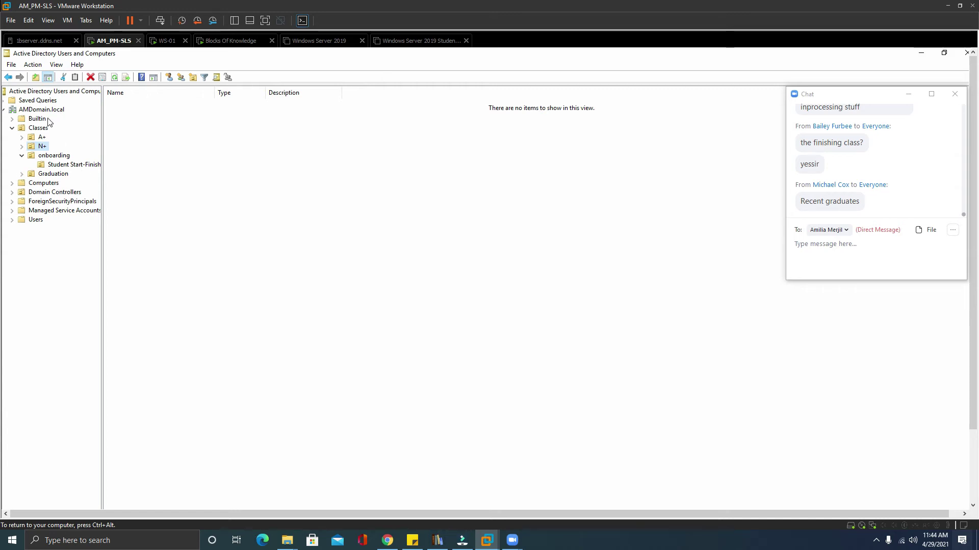
Create an OU named Achive directly under Classes with deletion protection unchecked.
{"action": "right_click", "coordinate": [39, 131]}
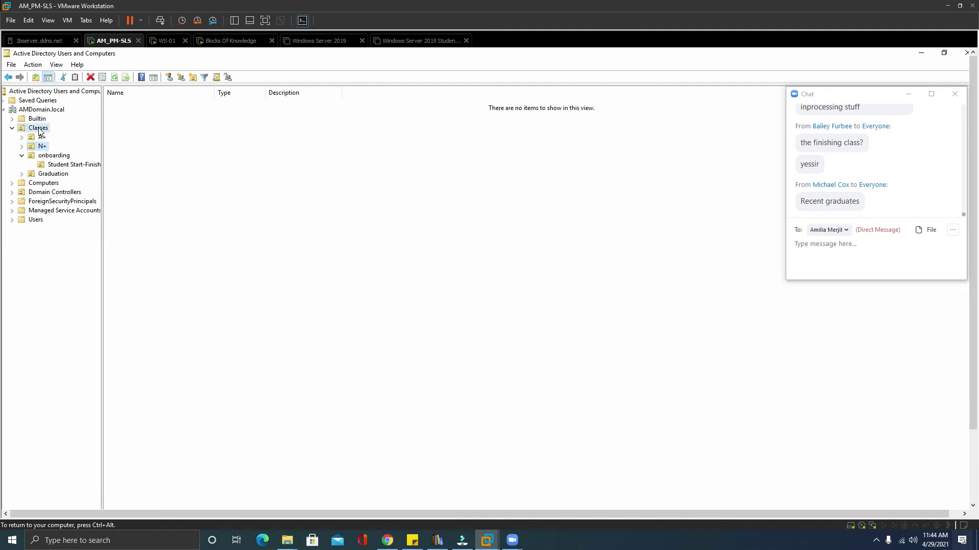
{"action": "left_click", "coordinate": [207, 130]}
{"action": "left_click", "coordinate": [40, 127]}
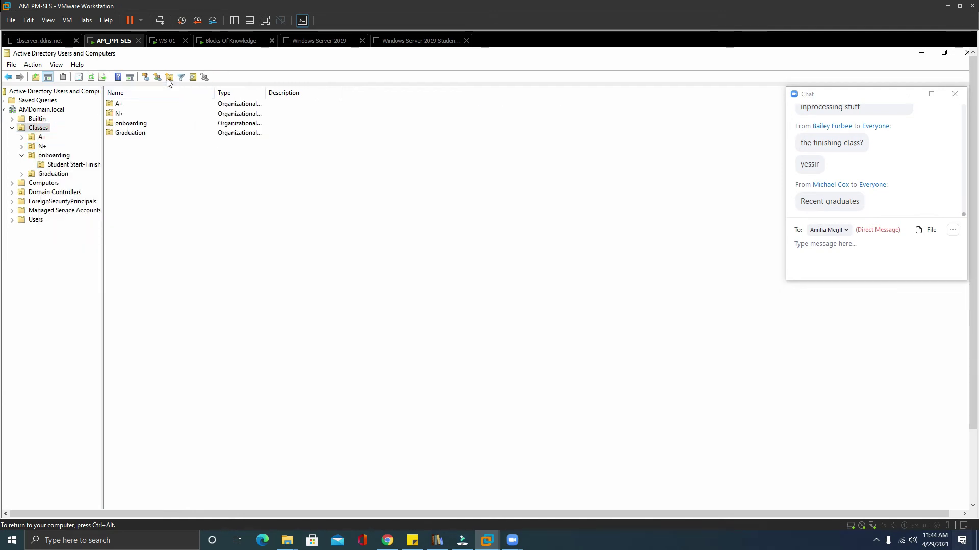
{"action": "left_click", "coordinate": [166, 78]}
{"action": "type", "text": "Achive"}
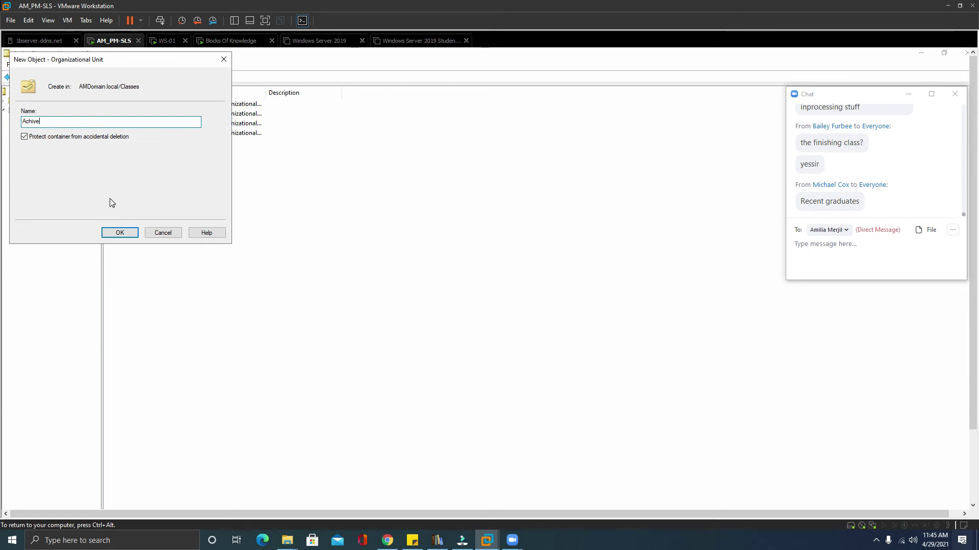
{"action": "left_click", "coordinate": [25, 136]}
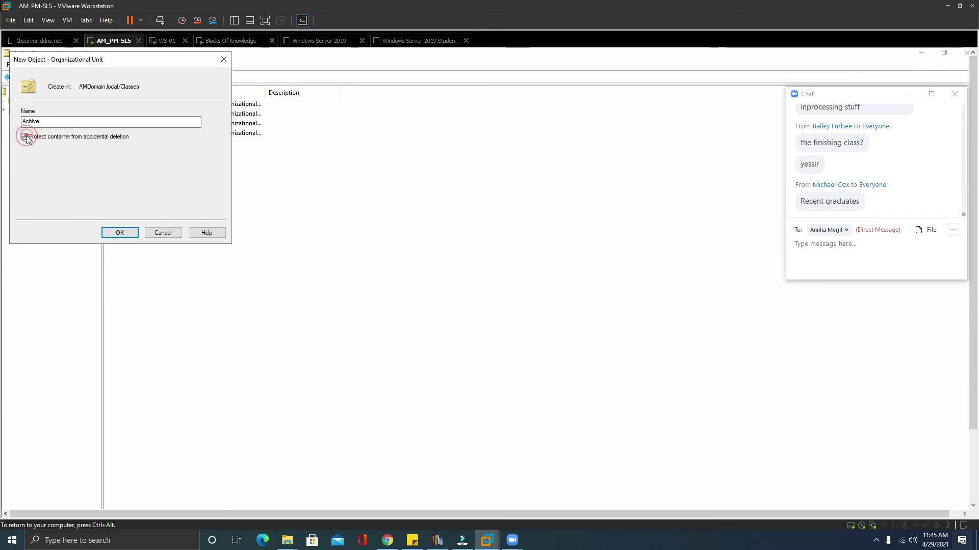
{"action": "left_click", "coordinate": [124, 233]}
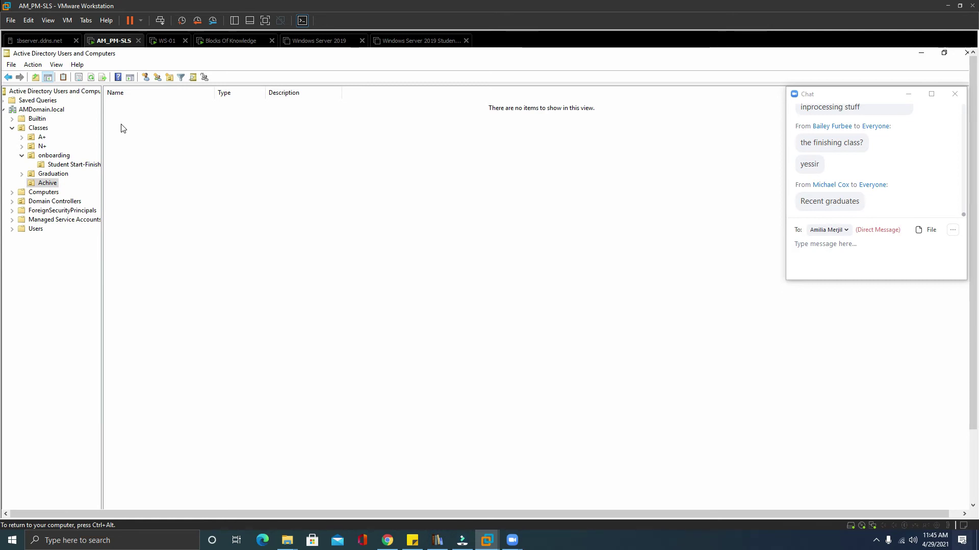
{"action": "left_click", "coordinate": [66, 165]}
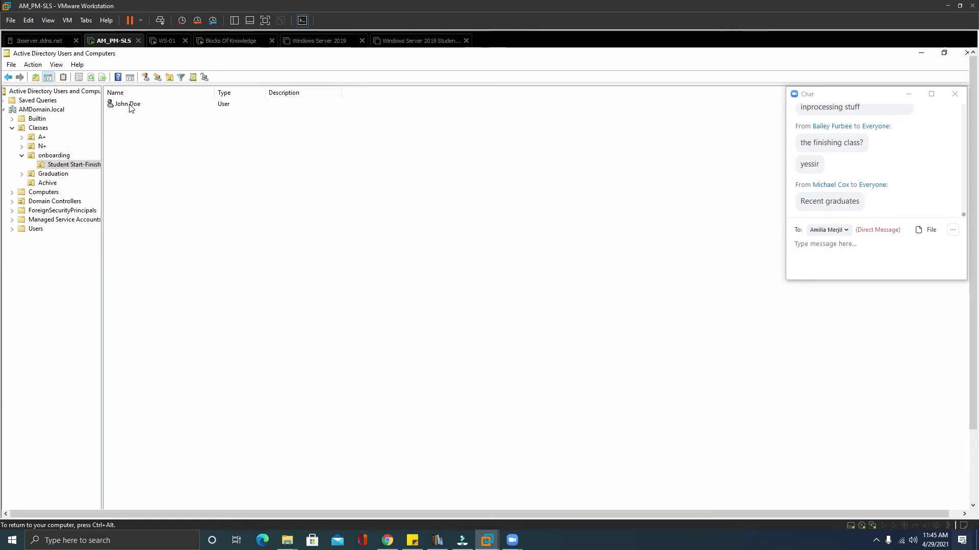
{"action": "left_click_drag", "start_coordinate": [55, 168], "coordinate": [47, 183]}
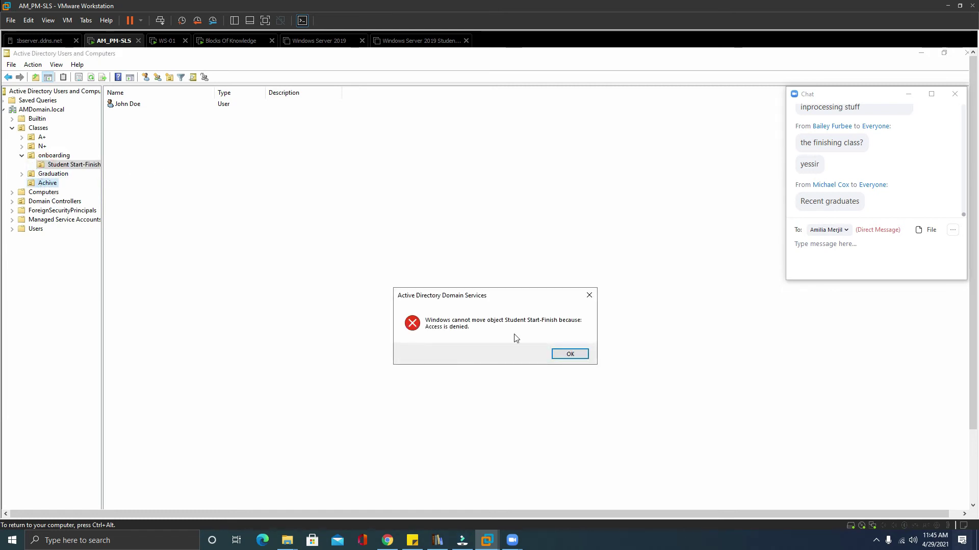
{"action": "left_click", "coordinate": [572, 354]}
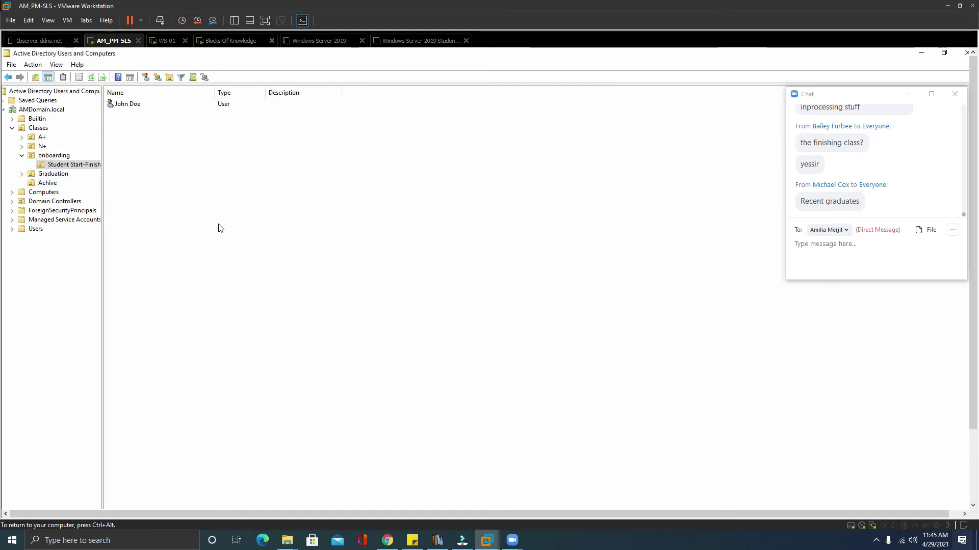
{"action": "left_click", "coordinate": [75, 168]}
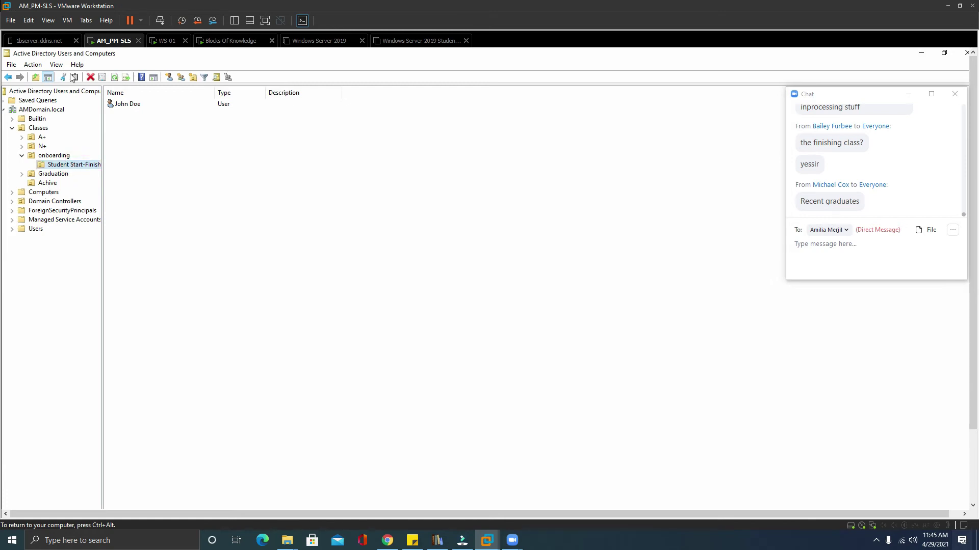
{"action": "left_click", "coordinate": [57, 65]}
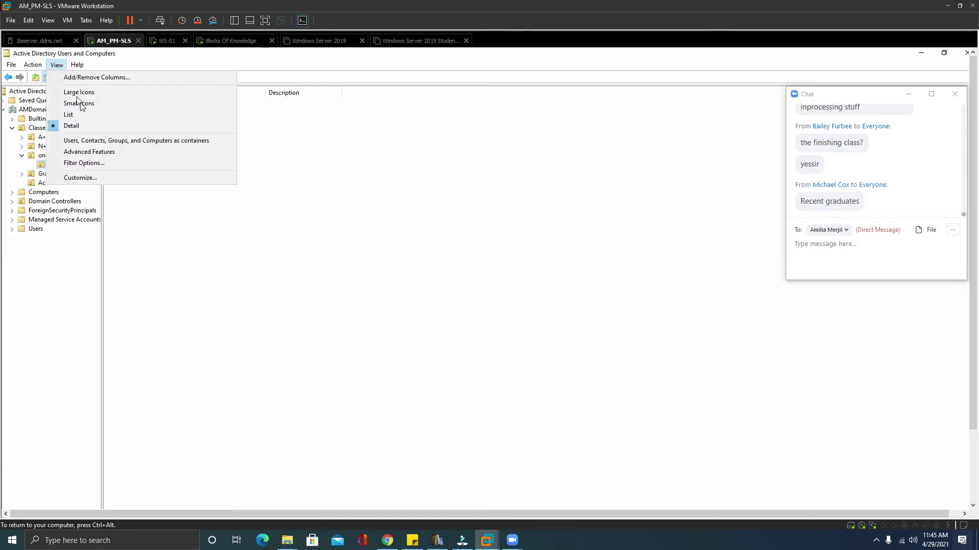
Enable Advanced Features and show the onboarding OU's contents under Classes.
{"action": "left_click", "coordinate": [91, 152]}
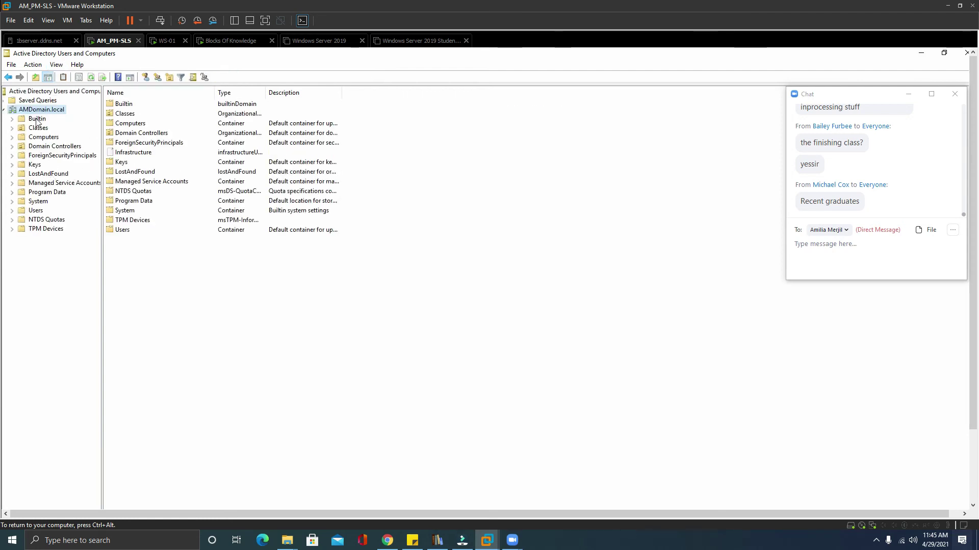
{"action": "left_click", "coordinate": [12, 128]}
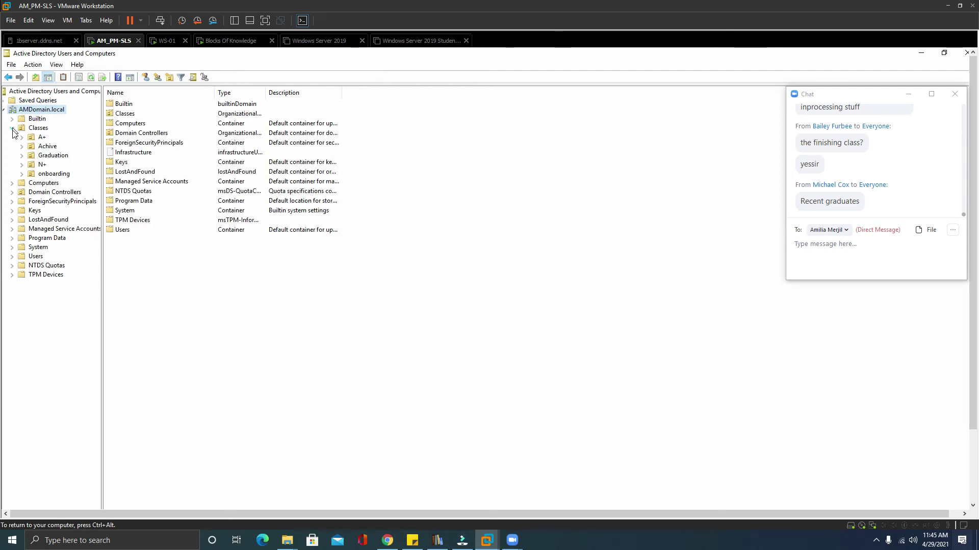
{"action": "left_click", "coordinate": [35, 174]}
{"action": "right_click", "coordinate": [34, 174]}
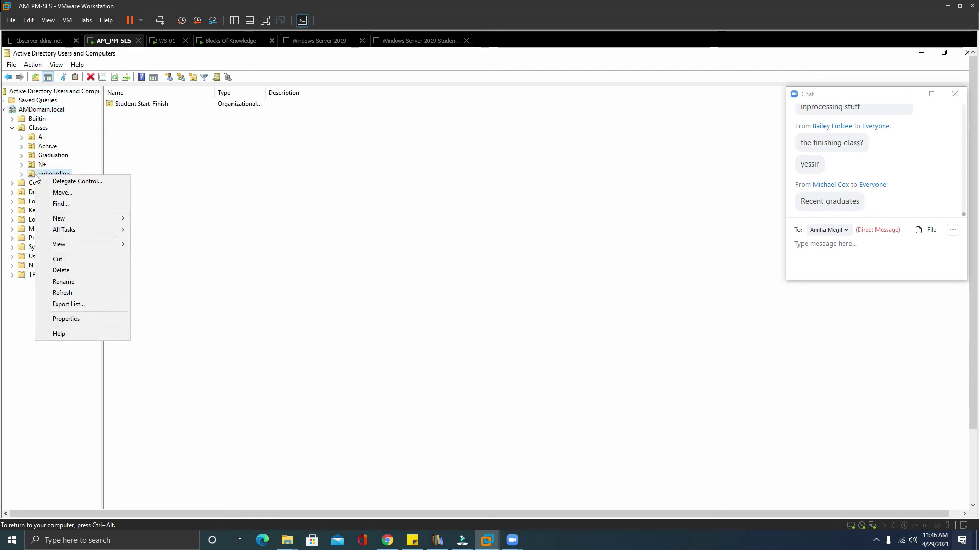
Clear 'Protect object from accidental deletion' in Student Start-Finish's properties and apply it.
{"action": "left_click", "coordinate": [157, 102]}
{"action": "left_click", "coordinate": [157, 102]}
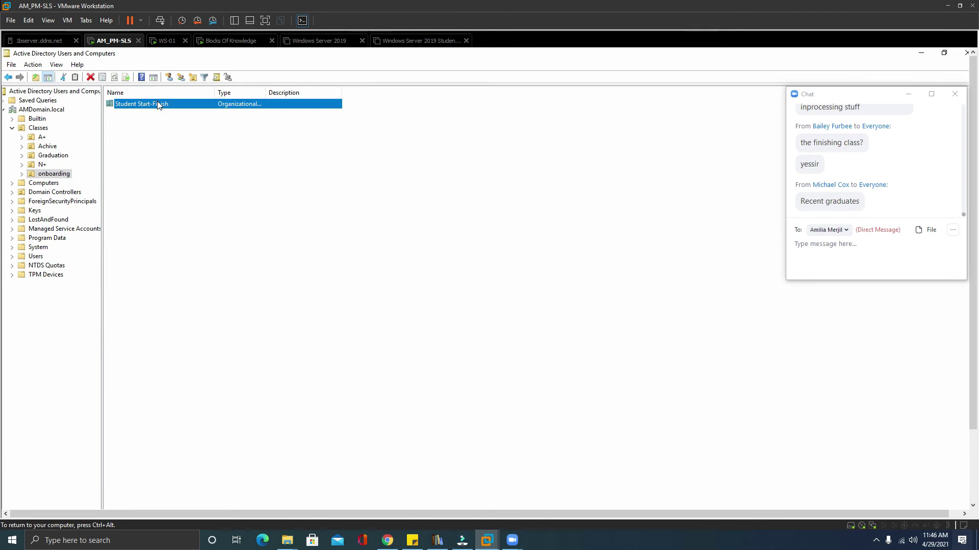
{"action": "right_click", "coordinate": [157, 103]}
{"action": "left_click", "coordinate": [193, 209]}
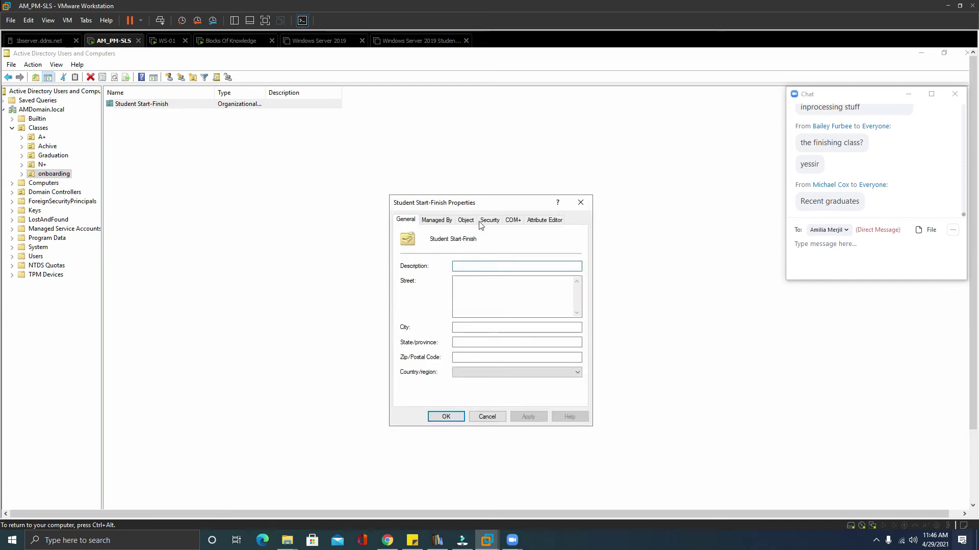
{"action": "left_click", "coordinate": [466, 220]}
{"action": "left_click", "coordinate": [403, 345]}
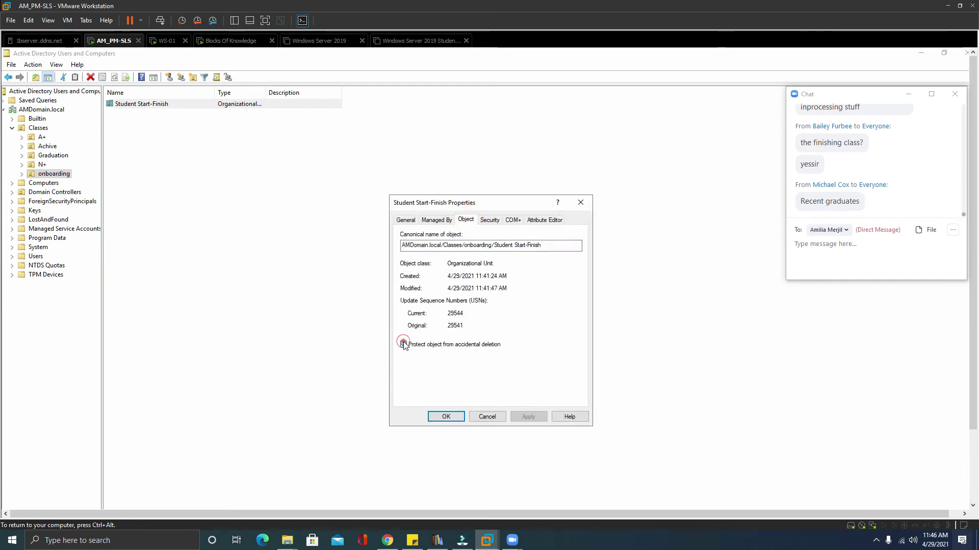
{"action": "left_click", "coordinate": [528, 418]}
{"action": "left_click", "coordinate": [448, 417]}
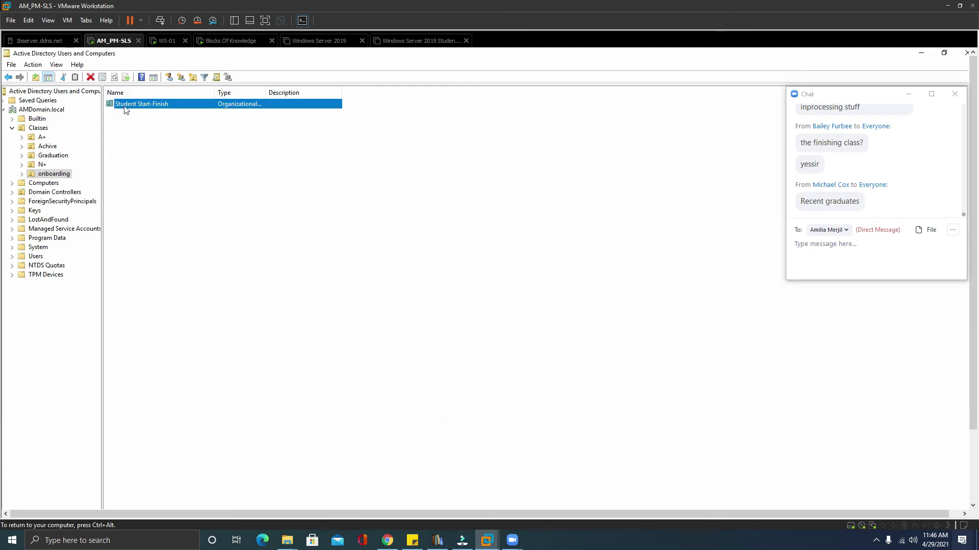
Move Student Start-Finish into Achive, expand Achive and show Student Start-Finish's single user account.
{"action": "left_click_drag", "start_coordinate": [112, 110], "coordinate": [55, 149]}
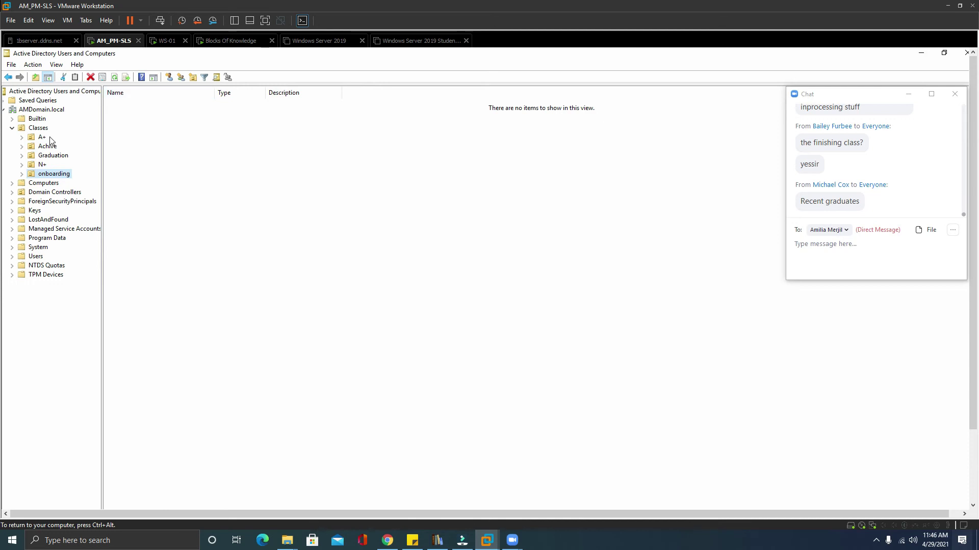
{"action": "double_click", "coordinate": [30, 146]}
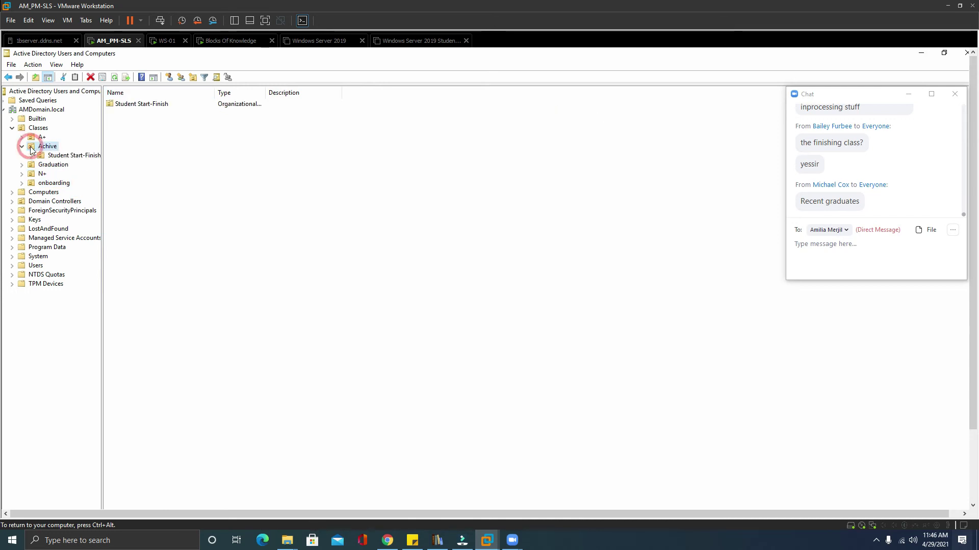
{"action": "left_click", "coordinate": [66, 156]}
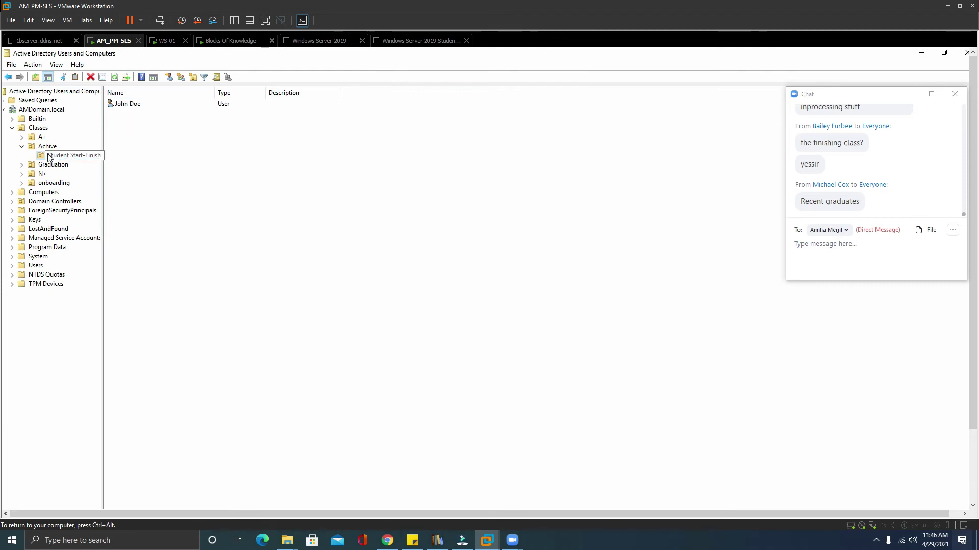
In the user's Properties, check 'Account is disabled' on the Account tab and apply it.
{"action": "right_click", "coordinate": [134, 105]}
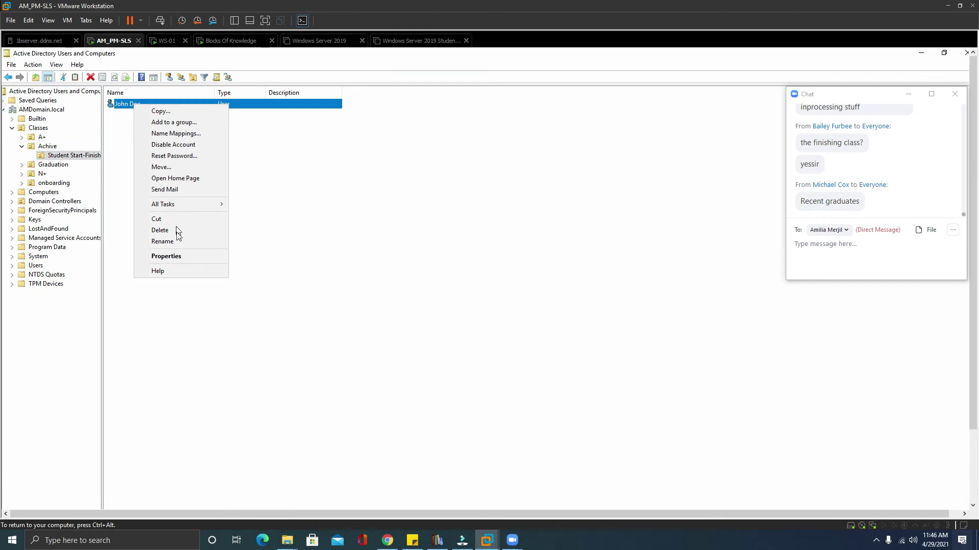
{"action": "left_click", "coordinate": [185, 257]}
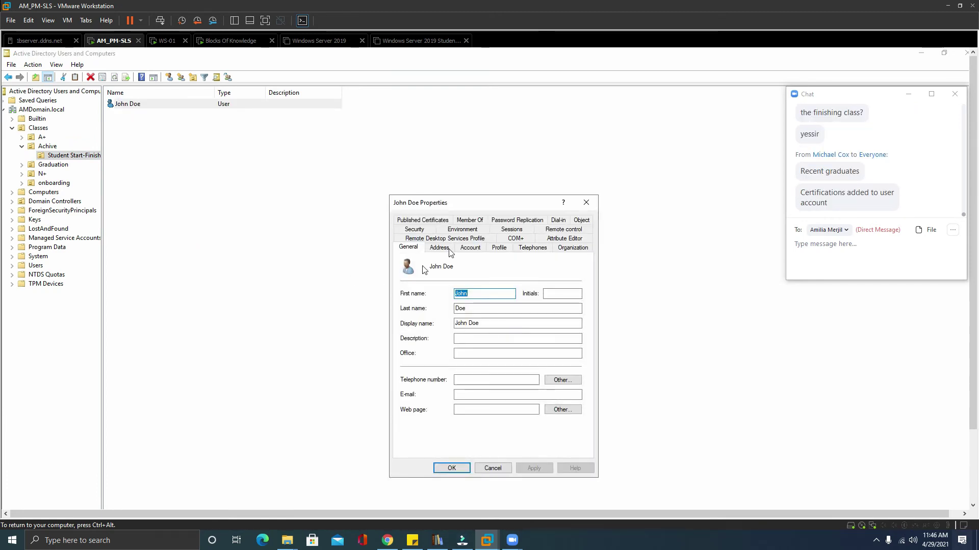
{"action": "left_click", "coordinate": [478, 249]}
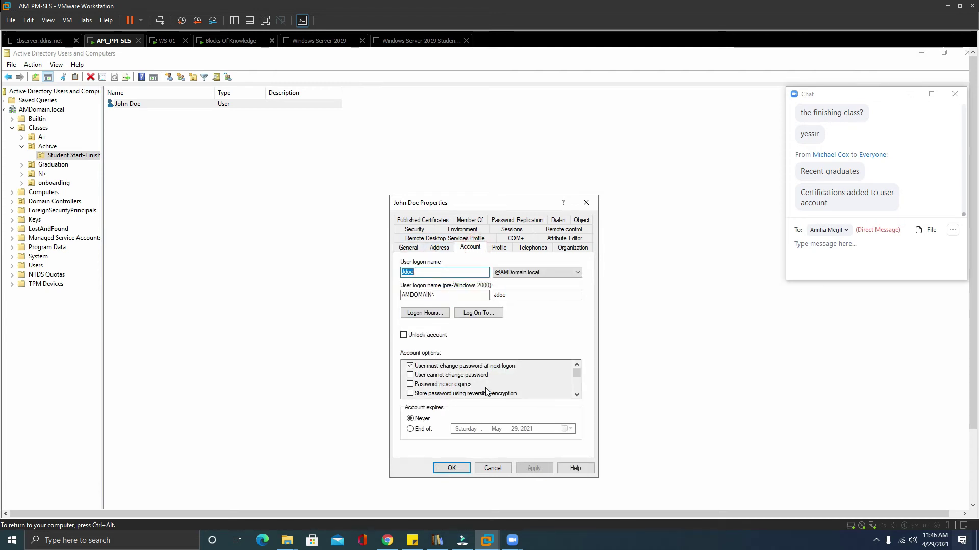
{"action": "mouse_move", "coordinate": [576, 375]}
{"action": "left_mouse_down"}
{"action": "mouse_move", "coordinate": [576, 399]}
{"action": "mouse_move", "coordinate": [577, 362]}
{"action": "left_mouse_up"}
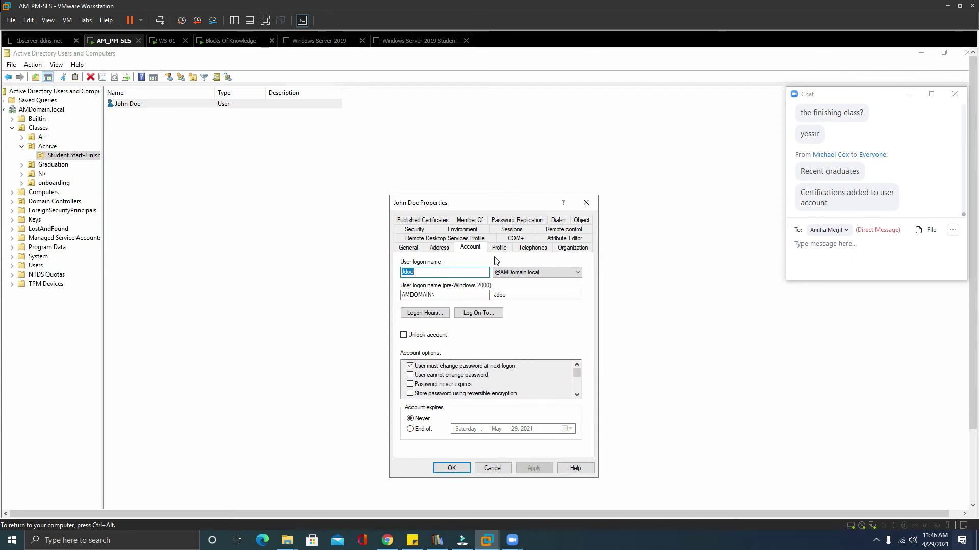
{"action": "left_click", "coordinate": [440, 248]}
{"action": "left_click", "coordinate": [410, 248]}
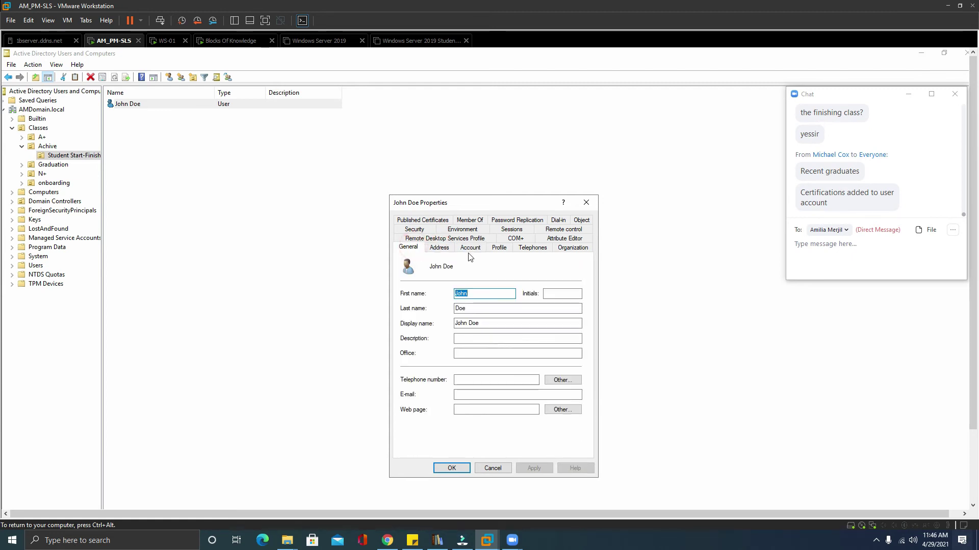
{"action": "left_click", "coordinate": [439, 248]}
{"action": "left_click", "coordinate": [469, 249]}
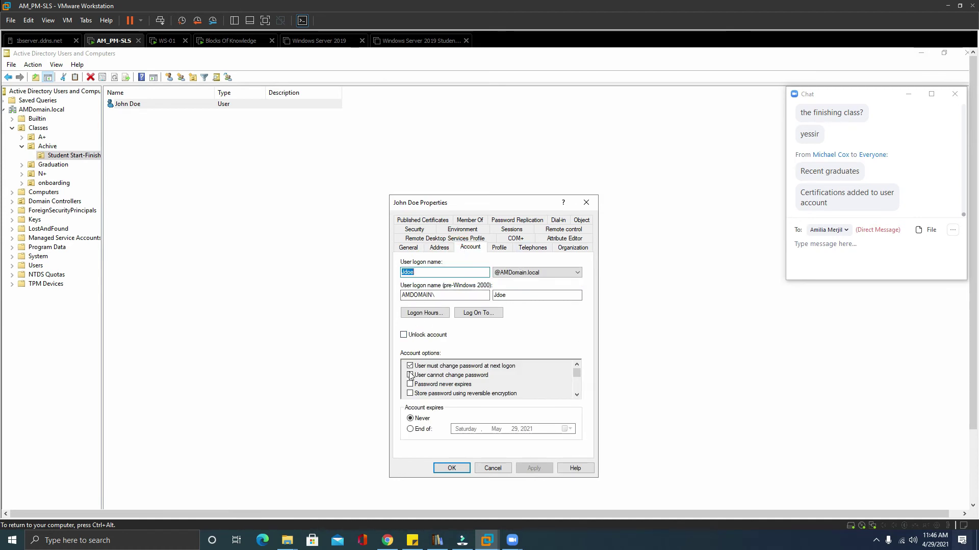
{"action": "left_click", "coordinate": [576, 395]}
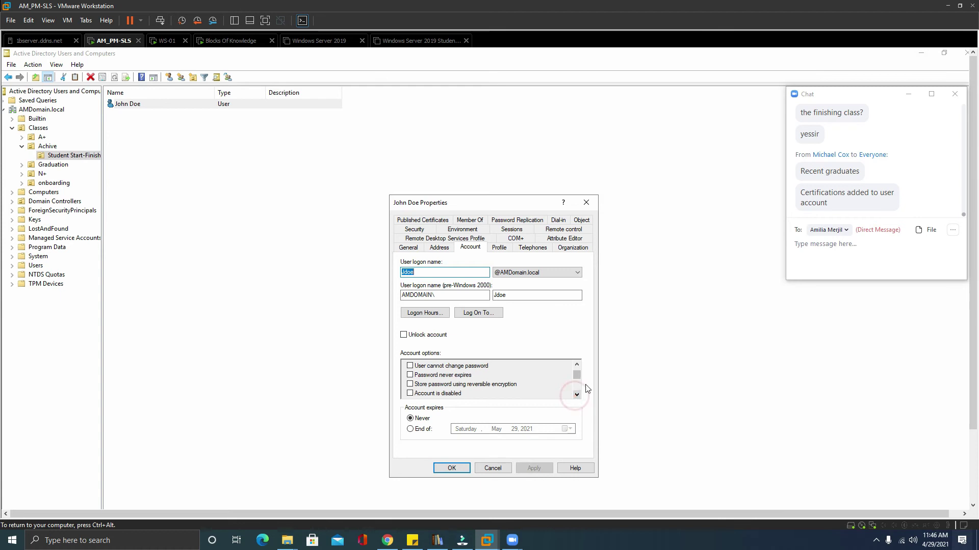
{"action": "left_click", "coordinate": [410, 394]}
{"action": "left_click", "coordinate": [540, 470]}
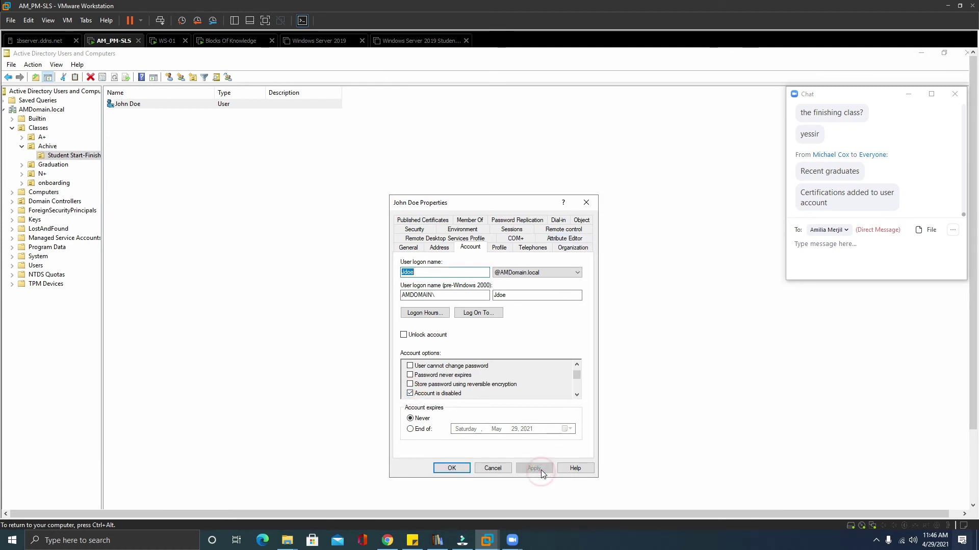
{"action": "left_click", "coordinate": [453, 469]}
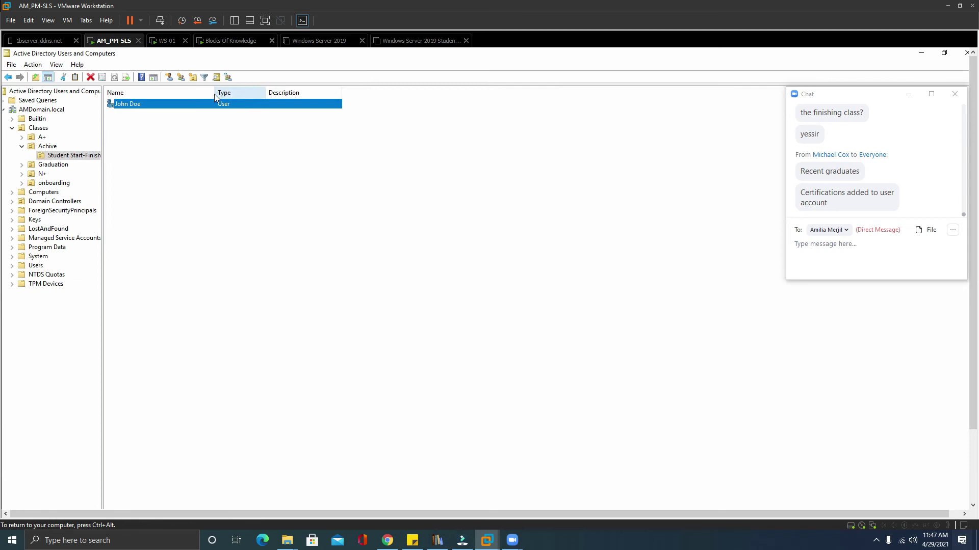
Create an unprotected OU named Killeen inside Student Start-Finish.
{"action": "left_click", "coordinate": [190, 77]}
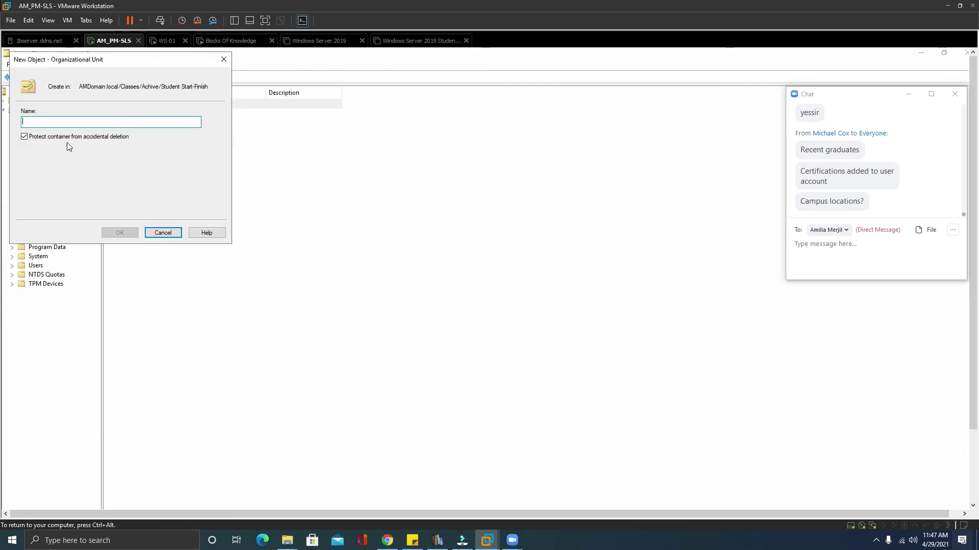
{"action": "left_click", "coordinate": [24, 137]}
{"action": "left_click", "coordinate": [40, 122]}
{"action": "type", "text": "killeen"}
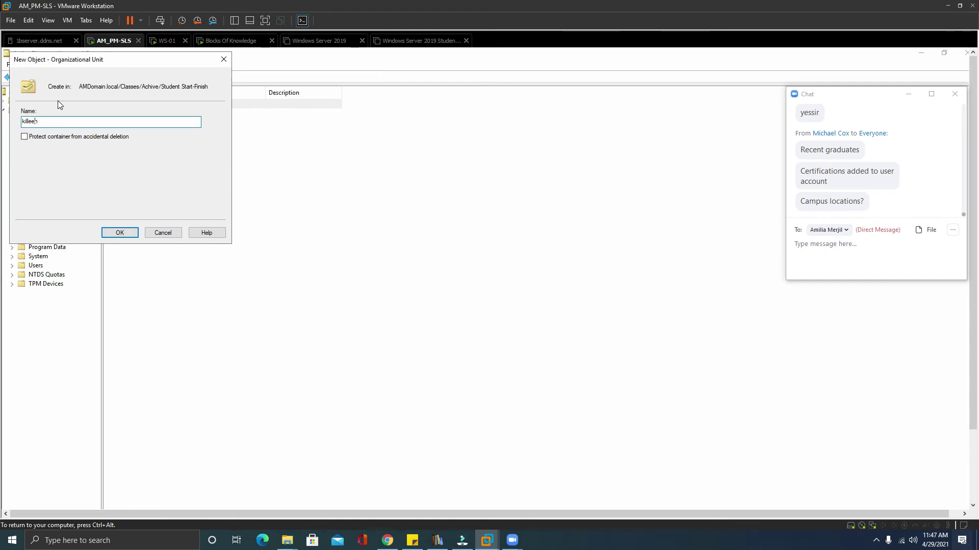
{"action": "left_click", "coordinate": [23, 121]}
{"action": "key", "text": "BackSpace"}
{"action": "type", "text": "K"}
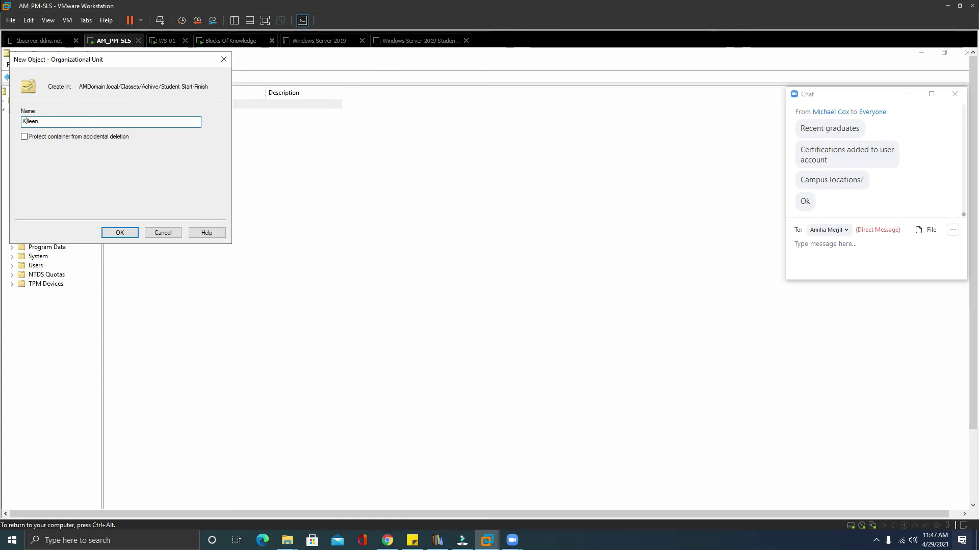
{"action": "left_click", "coordinate": [127, 231]}
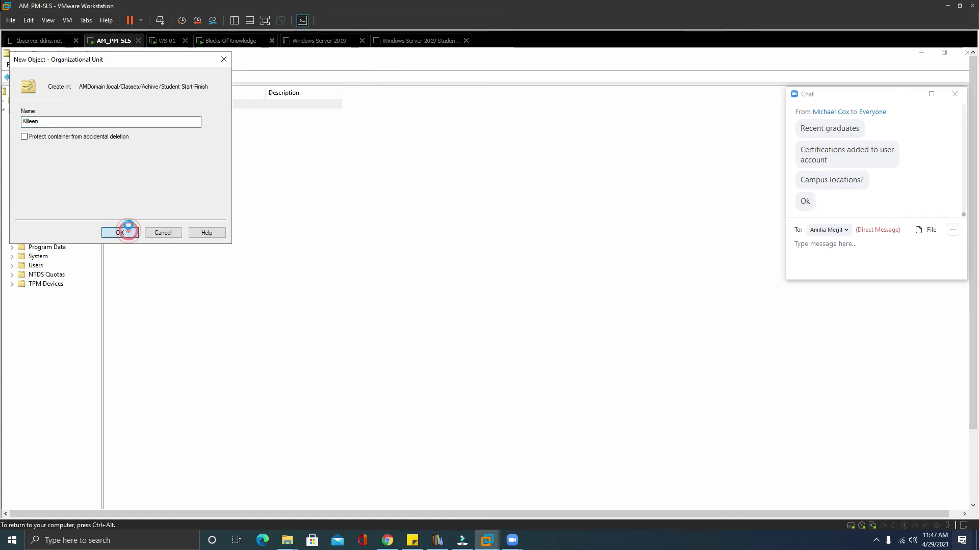
Create an unprotected Austin OU inside Killeen.
{"action": "left_click", "coordinate": [171, 77]}
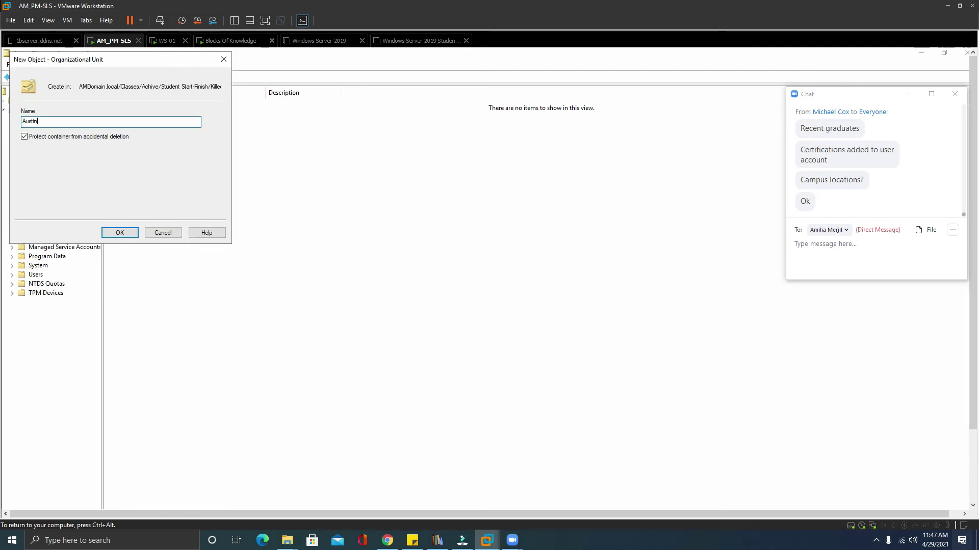
{"action": "left_click", "coordinate": [24, 137]}
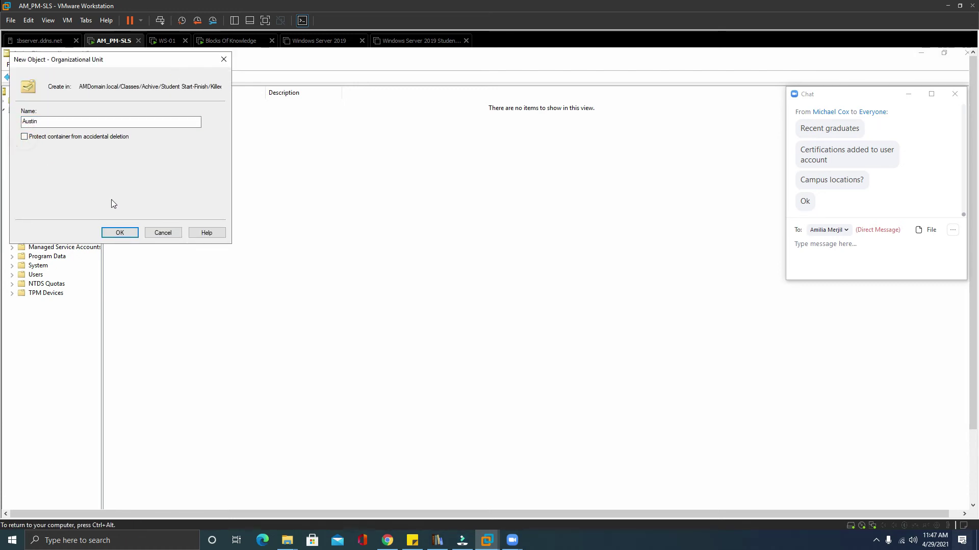
{"action": "left_click", "coordinate": [134, 234]}
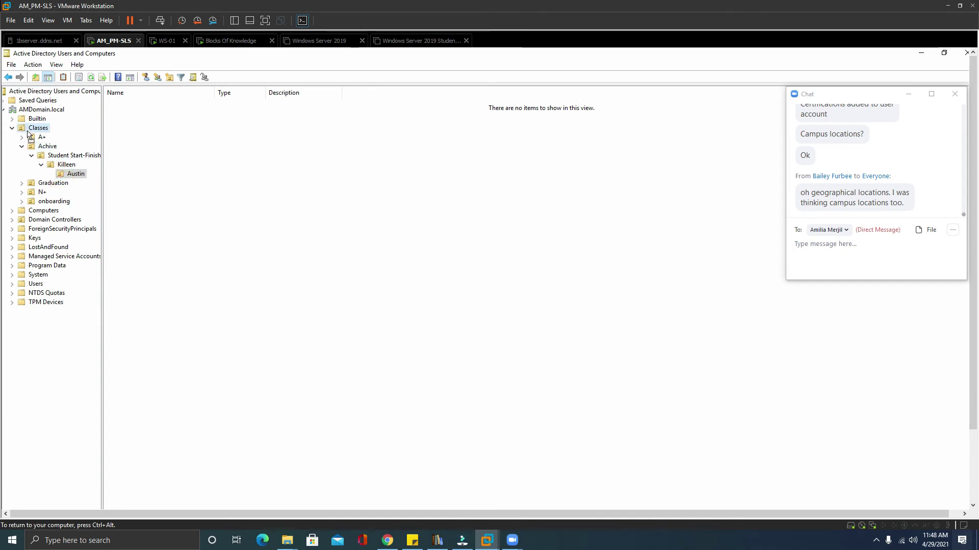
Move Austin to the AMDomain.local root and confirm Killeen now holds the Classes OU.
{"action": "left_click_drag", "start_coordinate": [20, 131], "coordinate": [35, 114]}
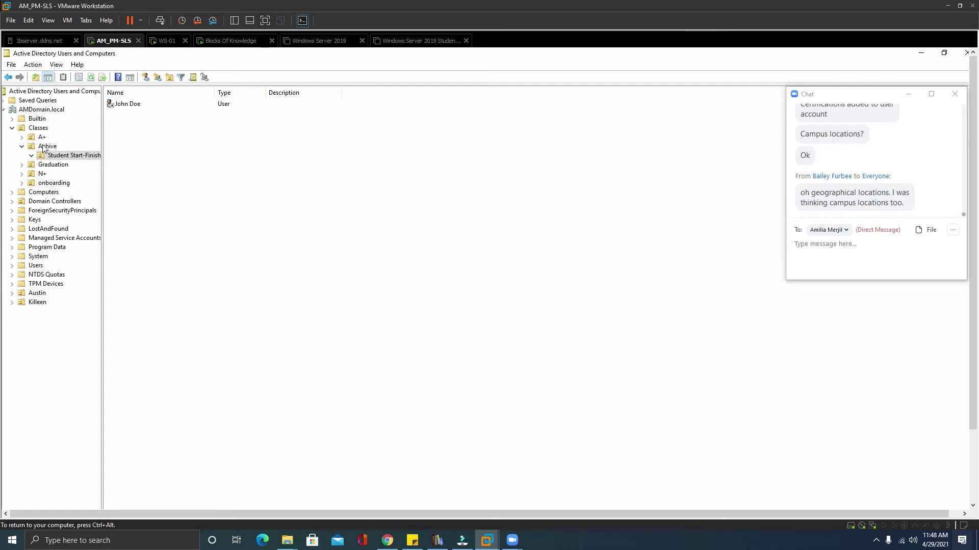
{"action": "left_click", "coordinate": [35, 303]}
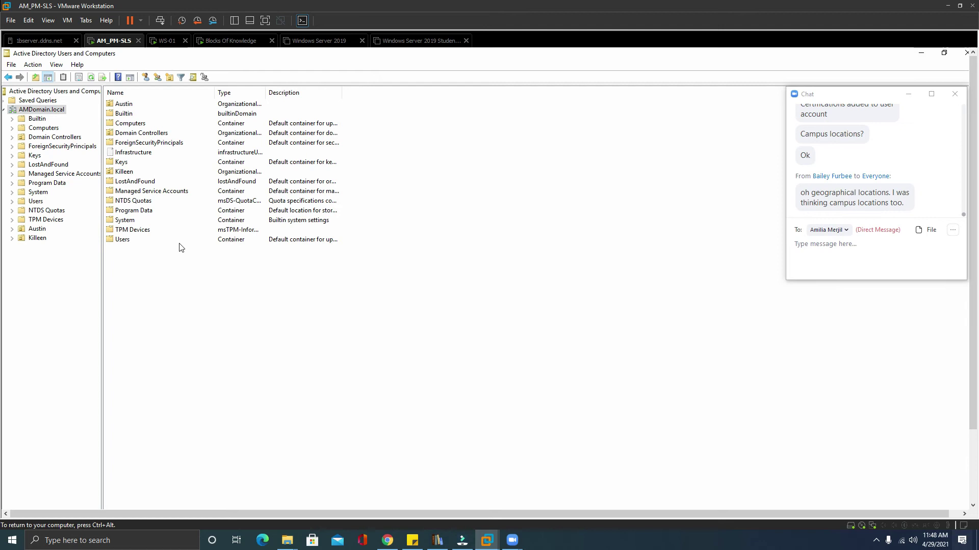
{"action": "left_click", "coordinate": [40, 238]}
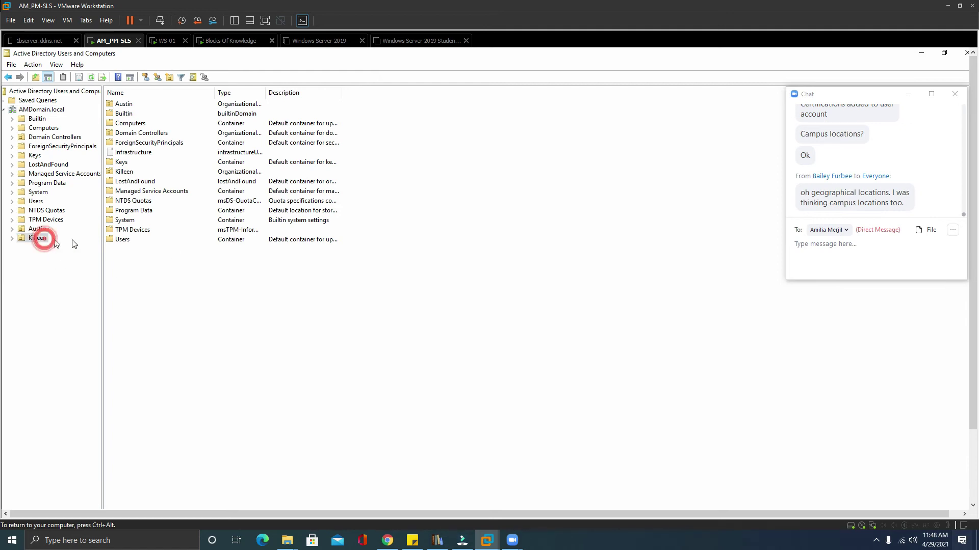
{"action": "left_click", "coordinate": [122, 105]}
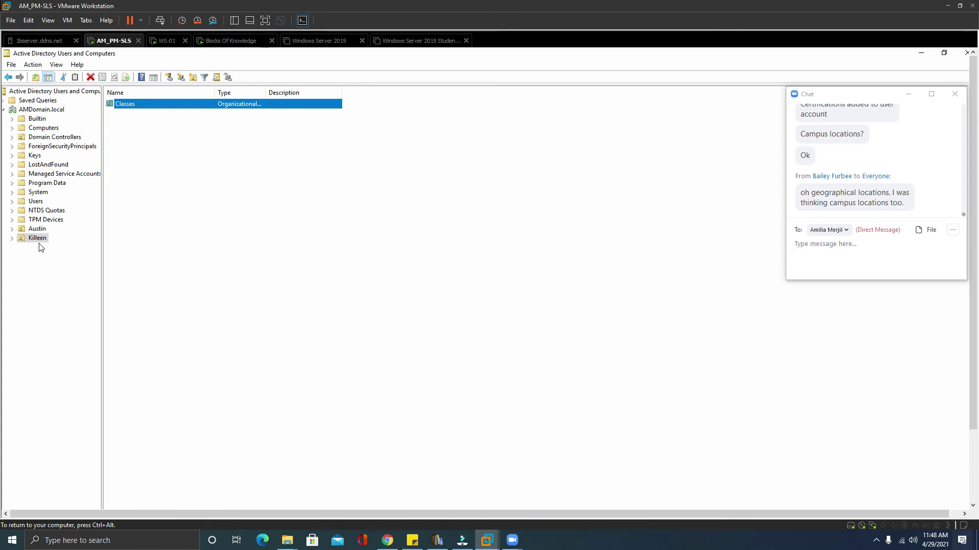
Create an unprotected Texas OU at the domain root and move Austin and Killeen into it.
{"action": "left_click", "coordinate": [48, 110]}
{"action": "left_click", "coordinate": [169, 77]}
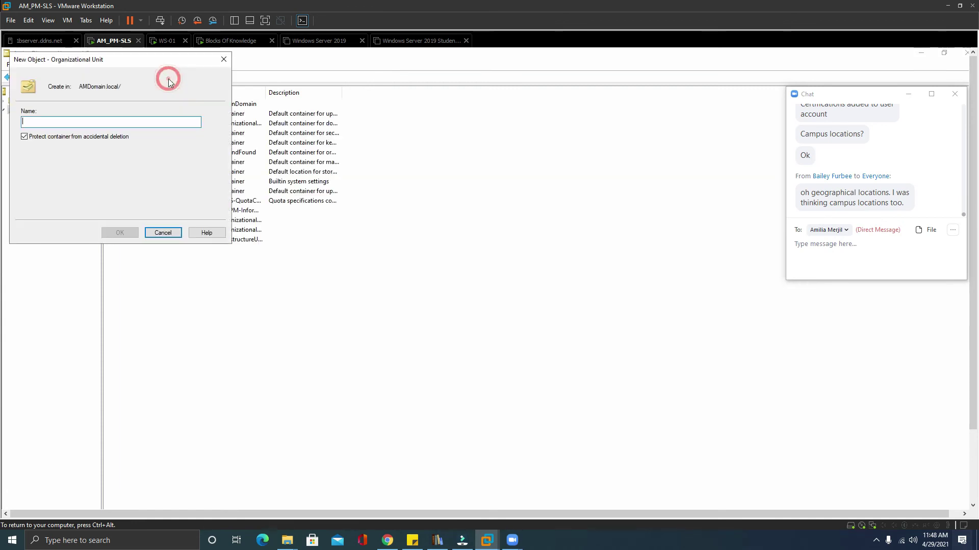
{"action": "type", "text": "Texas"}
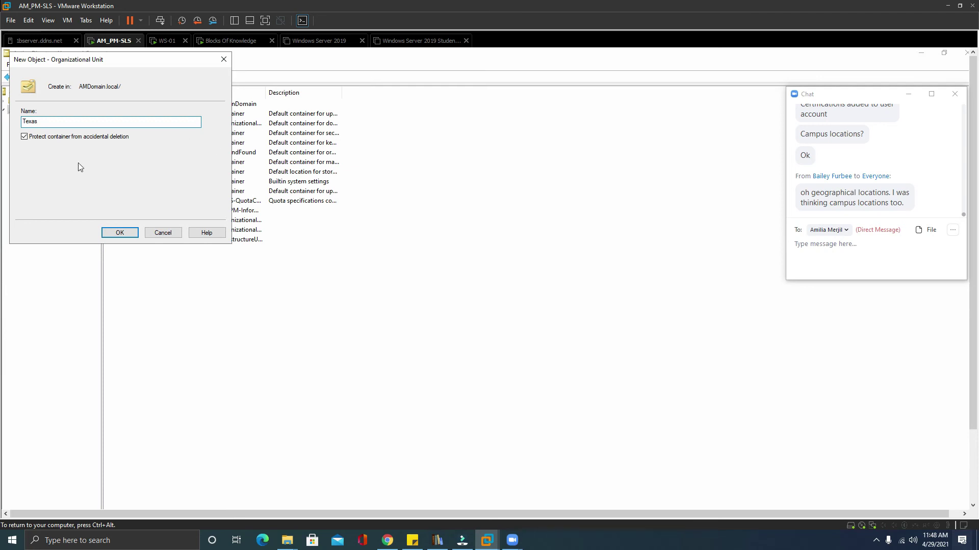
{"action": "left_click", "coordinate": [27, 137]}
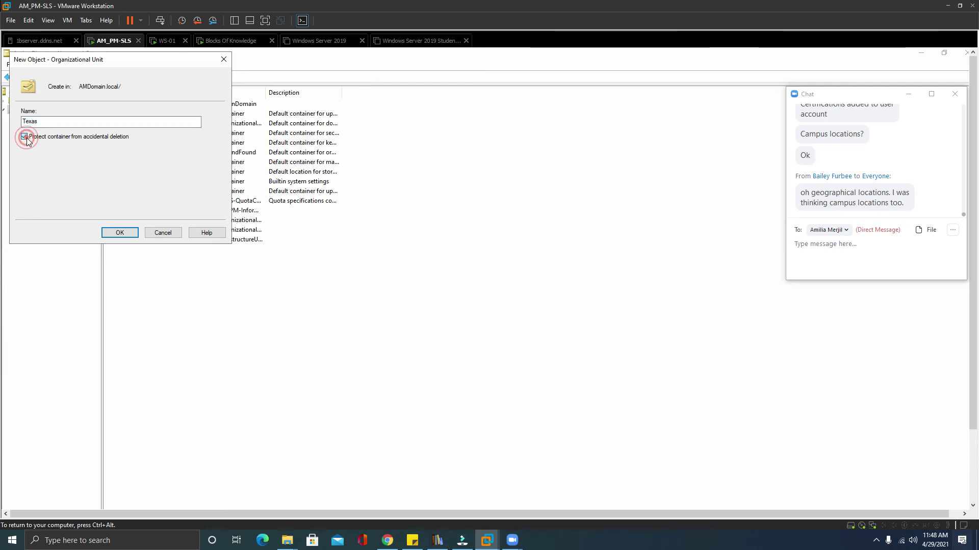
{"action": "left_click", "coordinate": [121, 230]}
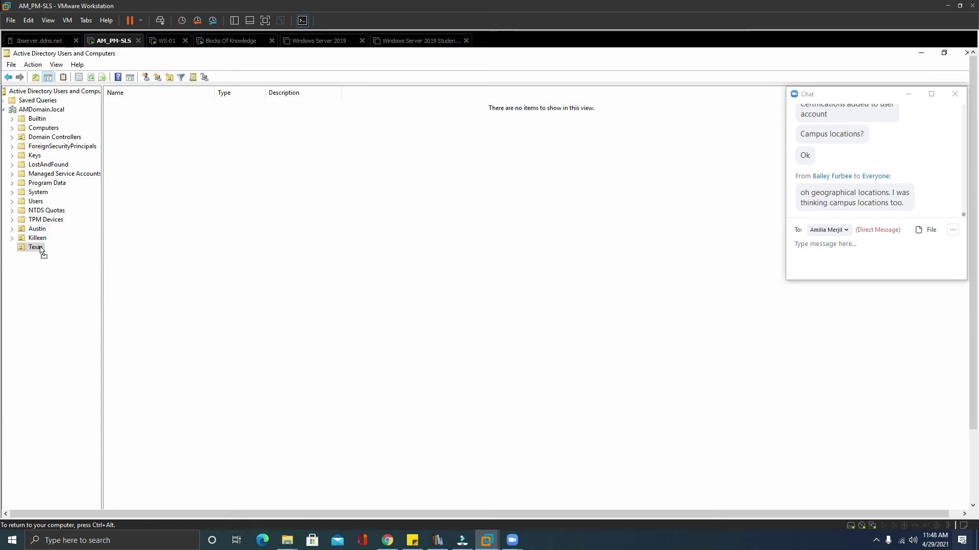
{"action": "left_click_drag", "start_coordinate": [41, 249], "coordinate": [42, 243]}
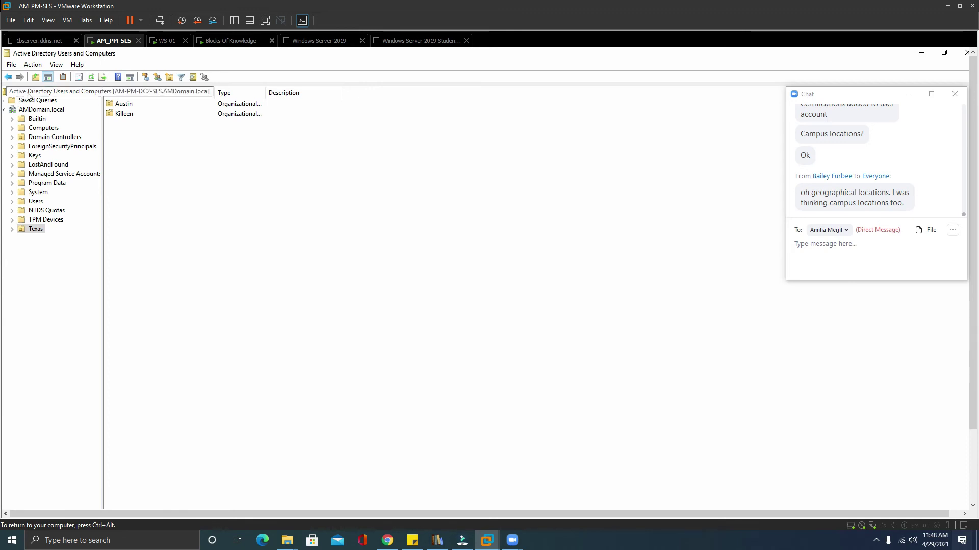
Create an unprotected USA OU at the domain root and nest Texas inside it.
{"action": "left_click", "coordinate": [40, 110]}
{"action": "left_click", "coordinate": [169, 78]}
{"action": "type", "text": "USA"}
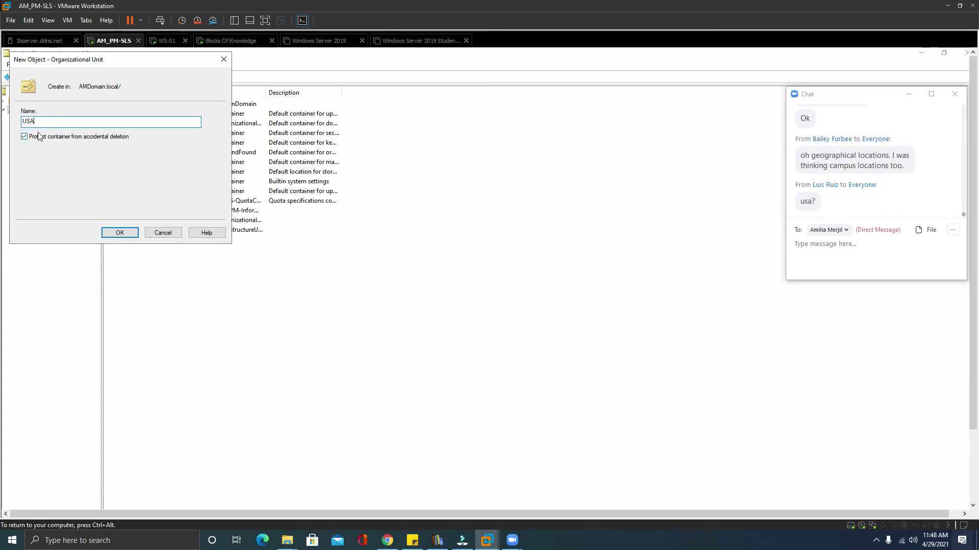
{"action": "left_click", "coordinate": [25, 138]}
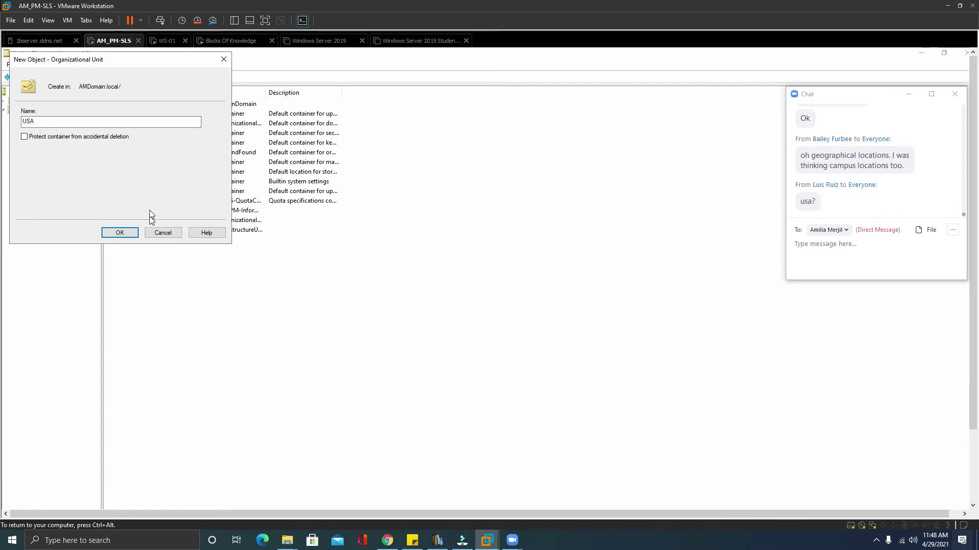
{"action": "left_click", "coordinate": [129, 232]}
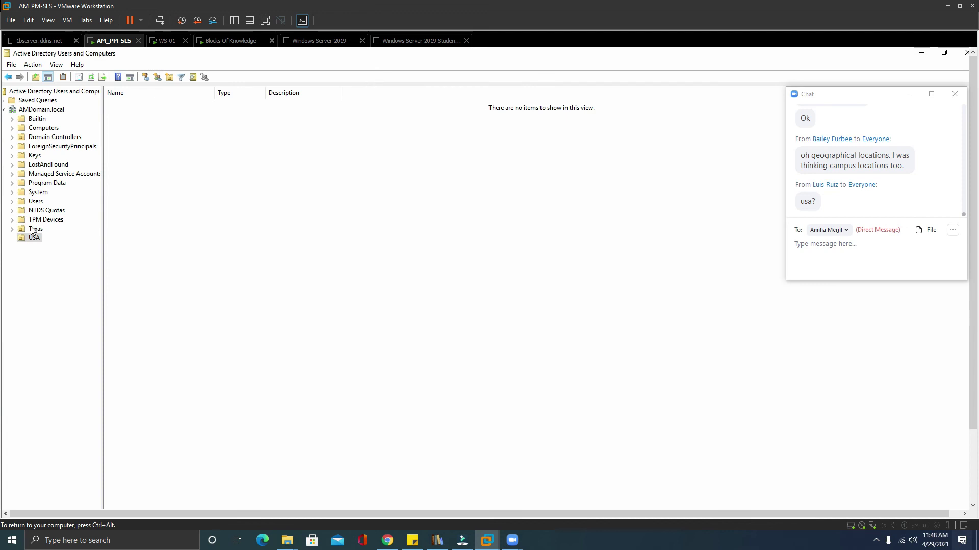
{"action": "left_click_drag", "start_coordinate": [32, 232], "coordinate": [34, 237]}
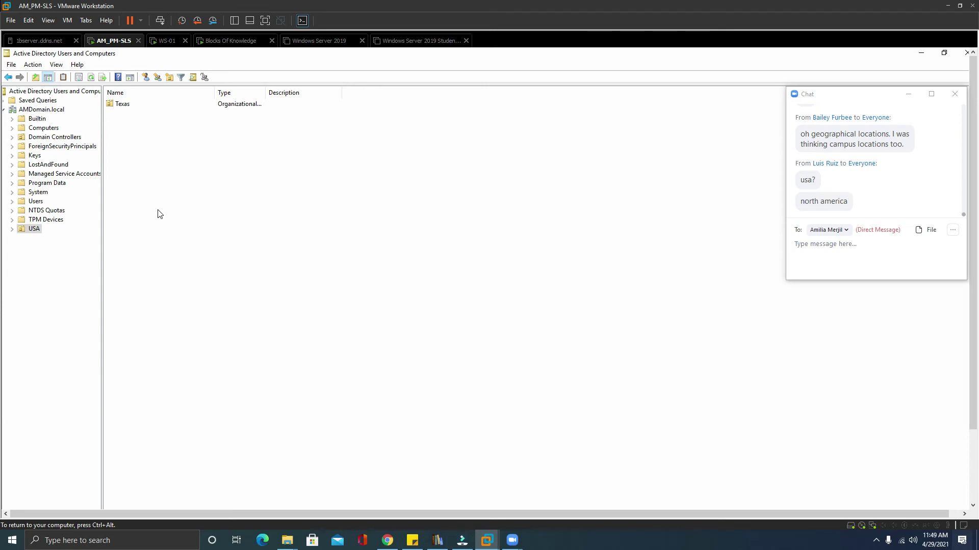
Create an unprotected OU named North America.
{"action": "left_click", "coordinate": [169, 77]}
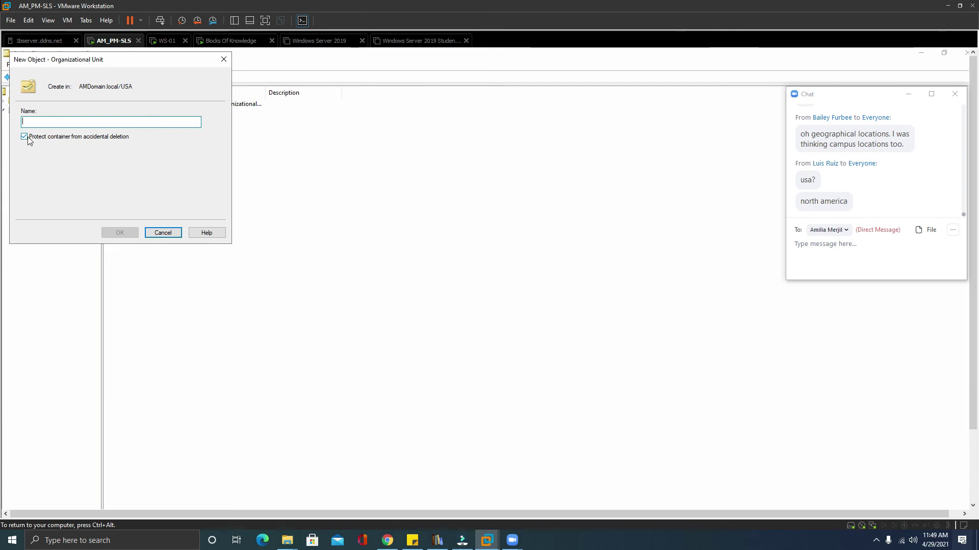
{"action": "left_click", "coordinate": [24, 137]}
{"action": "left_click", "coordinate": [45, 121]}
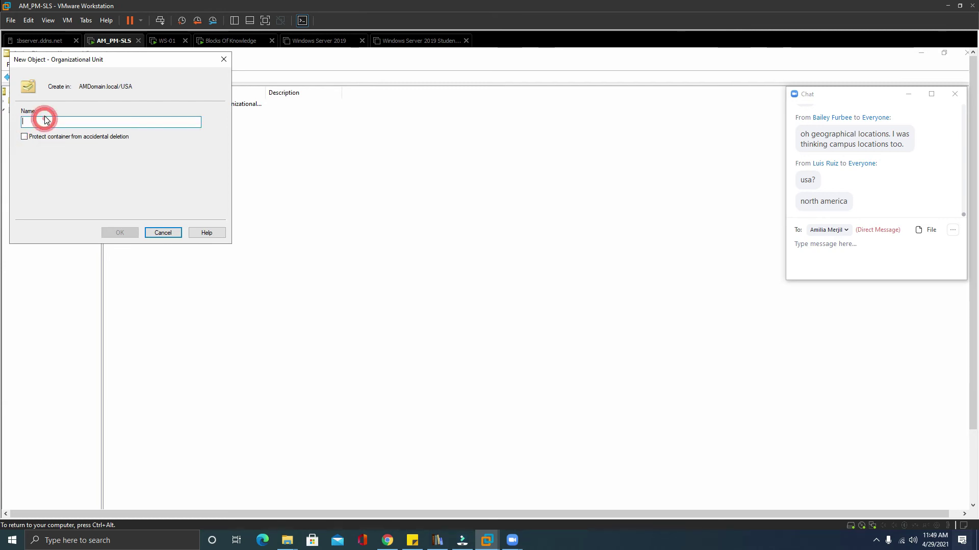
{"action": "type", "text": "North America"}
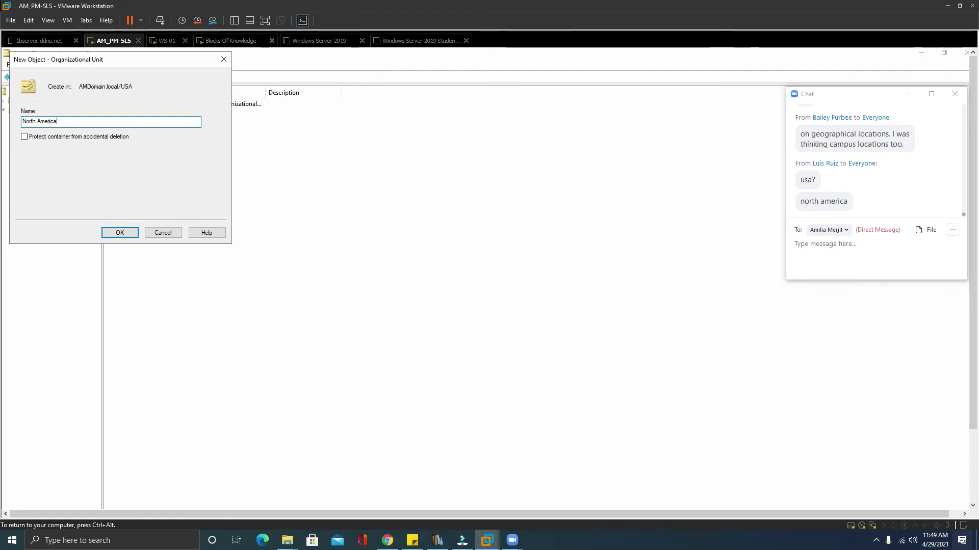
{"action": "left_click", "coordinate": [126, 233]}
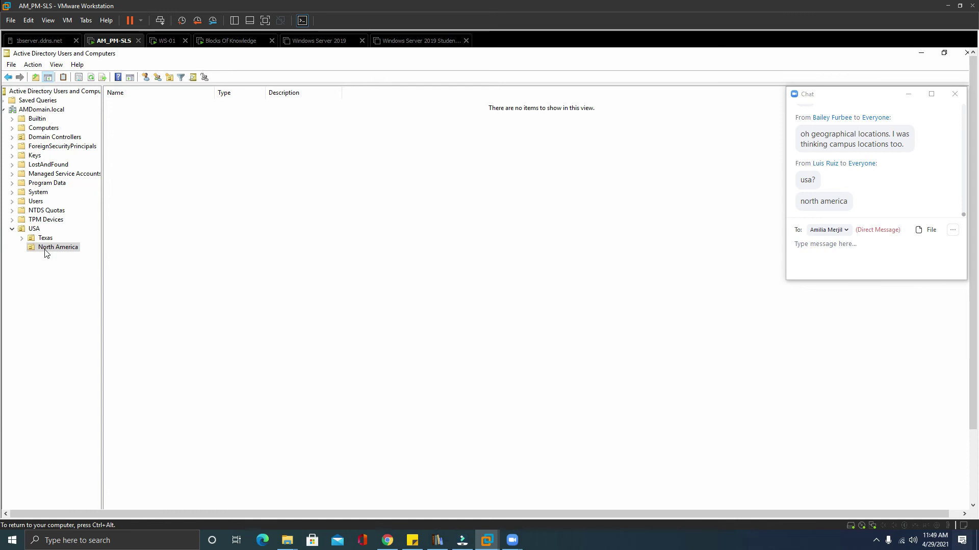
Move North America to the domain root, put USA inside it, and expand down to Killeen.
{"action": "left_click_drag", "start_coordinate": [27, 113], "coordinate": [27, 113]}
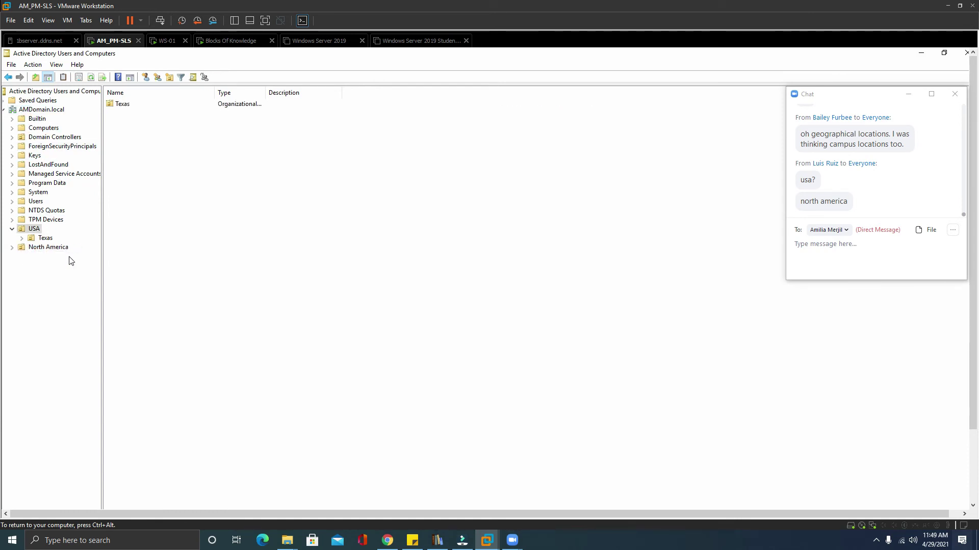
{"action": "left_click", "coordinate": [34, 247]}
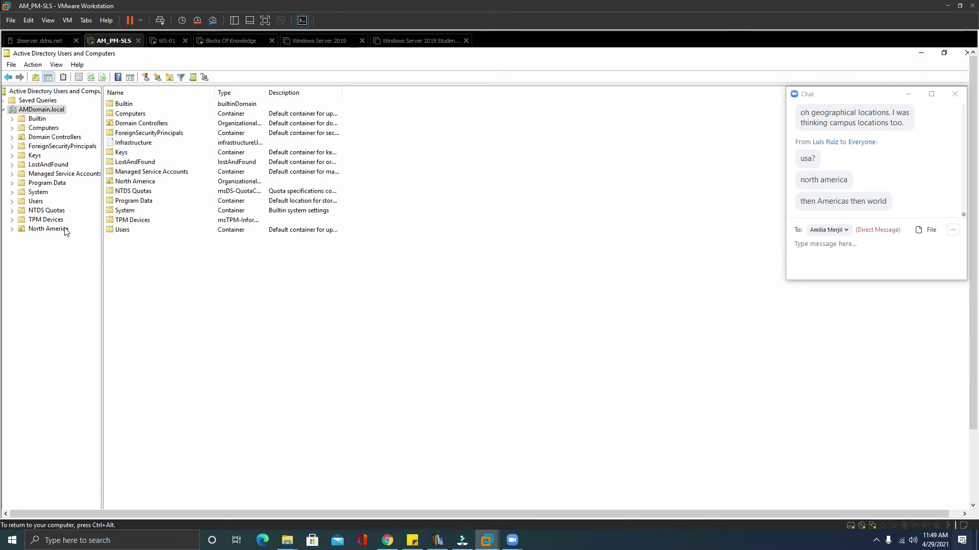
{"action": "double_click", "coordinate": [65, 230]}
{"action": "double_click", "coordinate": [122, 104]}
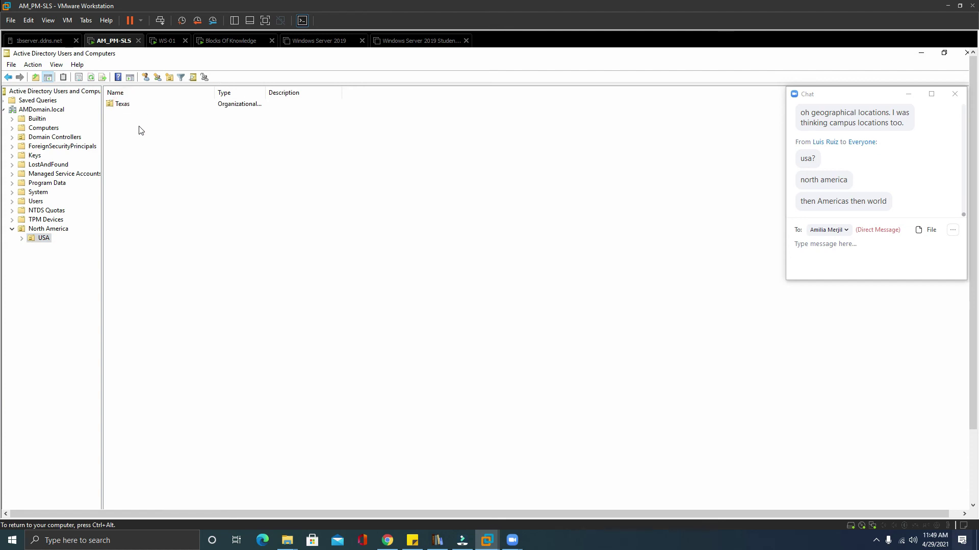
{"action": "double_click", "coordinate": [124, 104]}
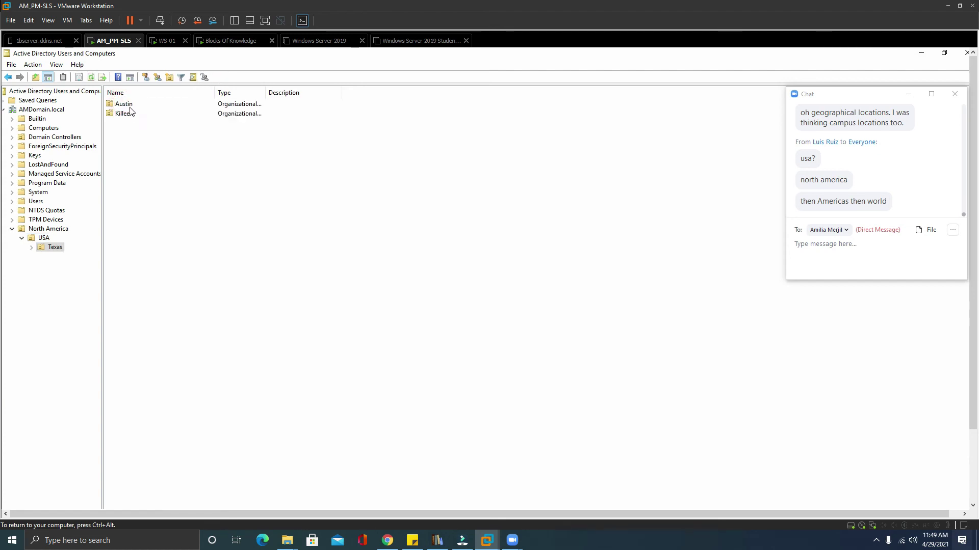
{"action": "double_click", "coordinate": [123, 113]}
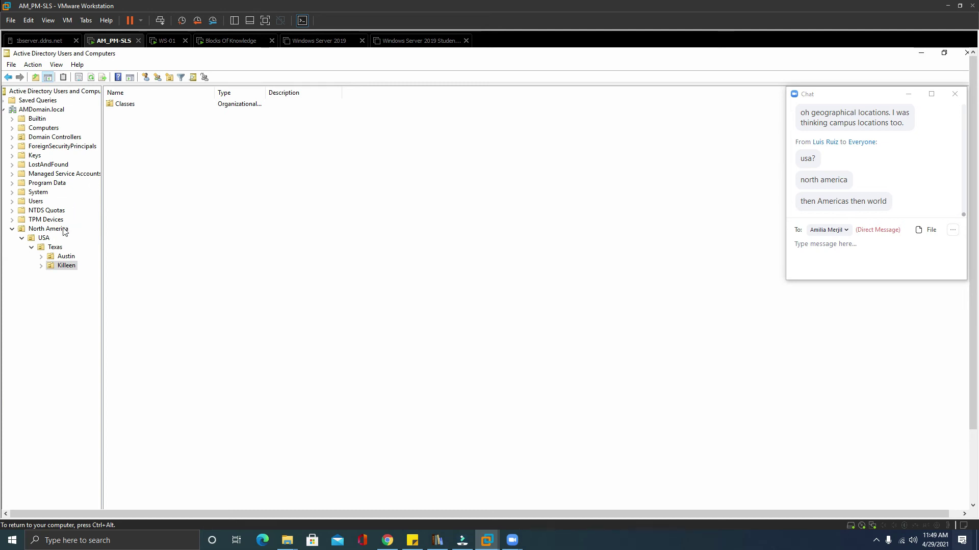
Create an unprotected 'The Americas' OU at AMDomain.local and move North America into it.
{"action": "left_click", "coordinate": [45, 110]}
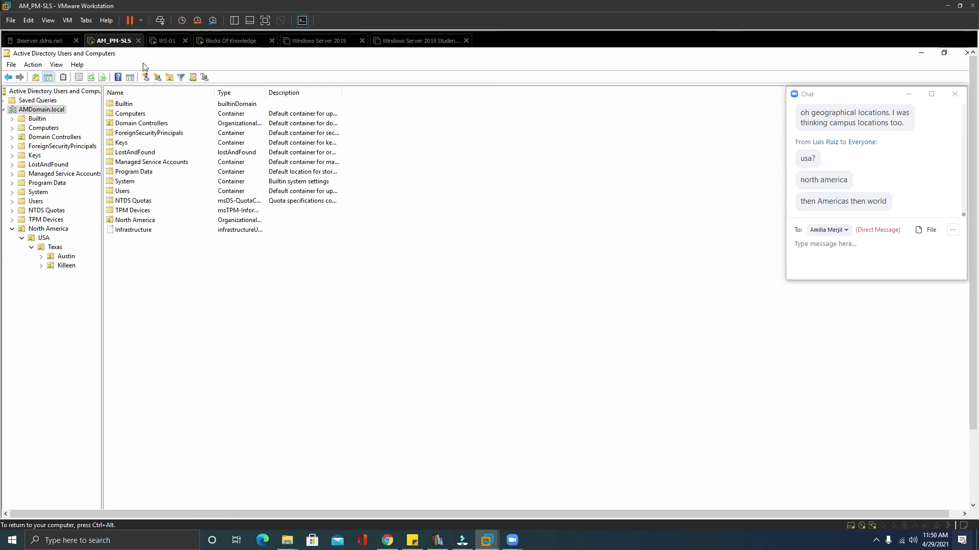
{"action": "left_click", "coordinate": [169, 78]}
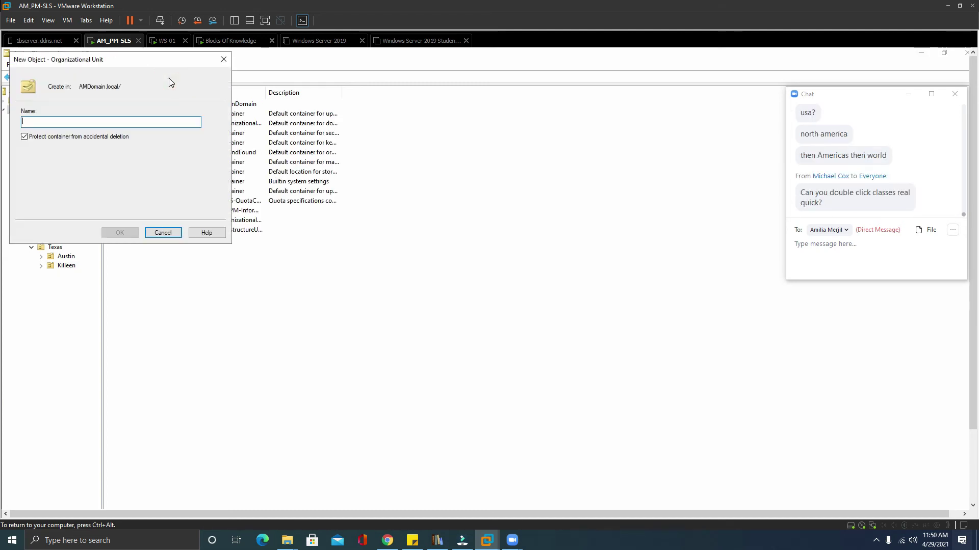
{"action": "left_click", "coordinate": [48, 138]}
{"action": "left_click", "coordinate": [57, 121]}
{"action": "type", "text": "The Americas"}
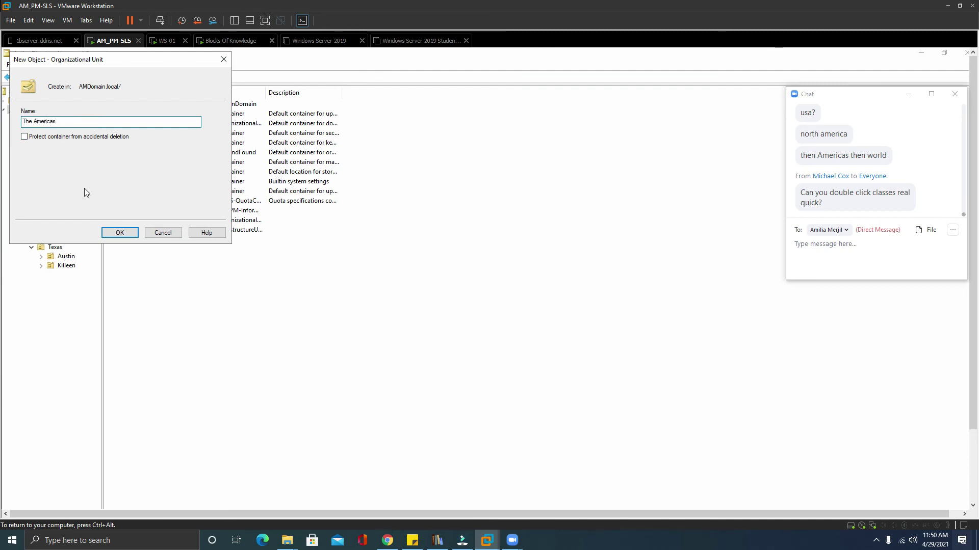
{"action": "left_click", "coordinate": [119, 232]}
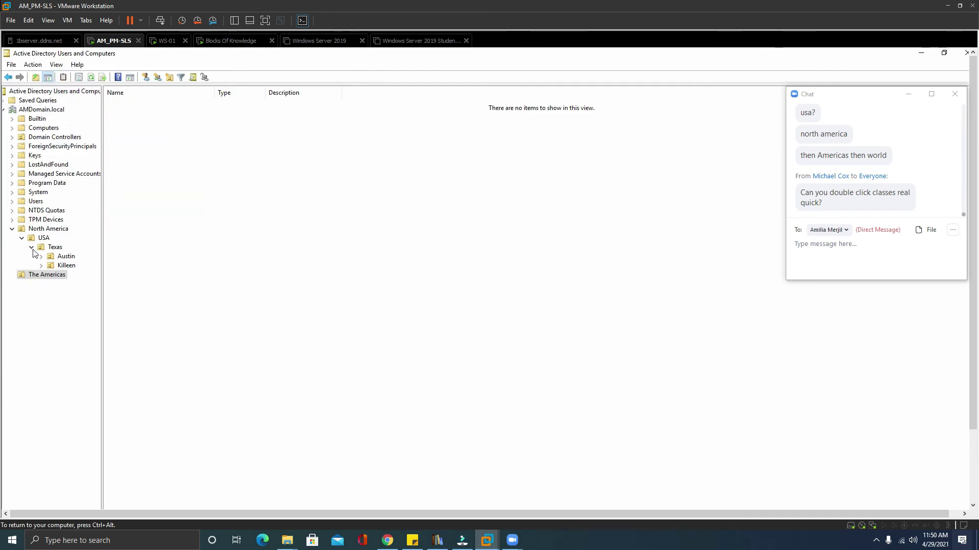
{"action": "left_click_drag", "start_coordinate": [20, 234], "coordinate": [21, 277]}
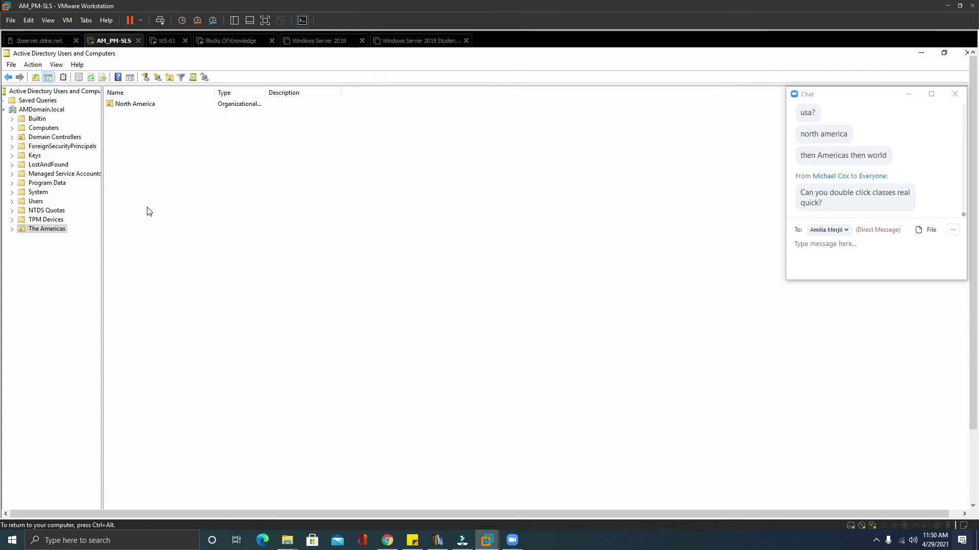
Expand The Americas through Killeen, open Classes to list its sub-OUs, and widen the tree pane.
{"action": "left_click", "coordinate": [12, 229]}
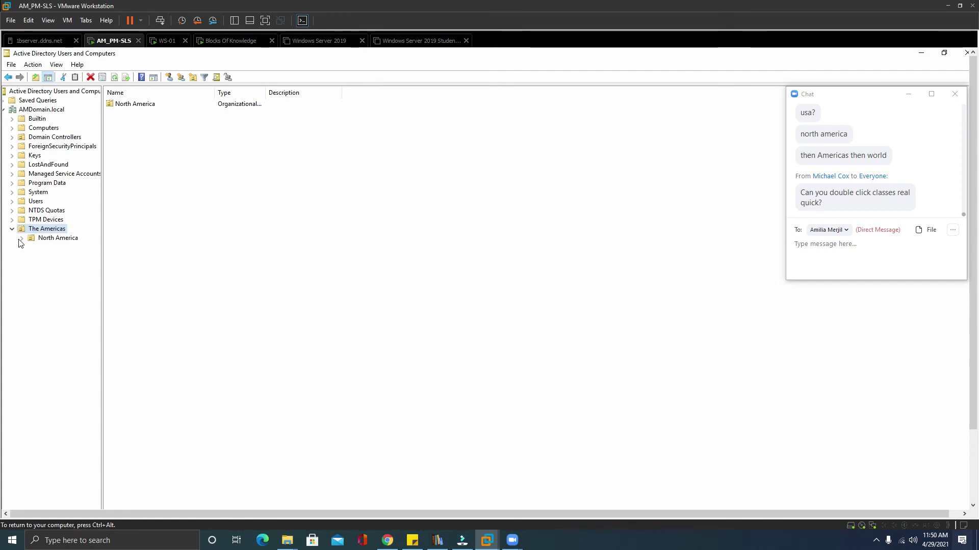
{"action": "left_click", "coordinate": [21, 238]}
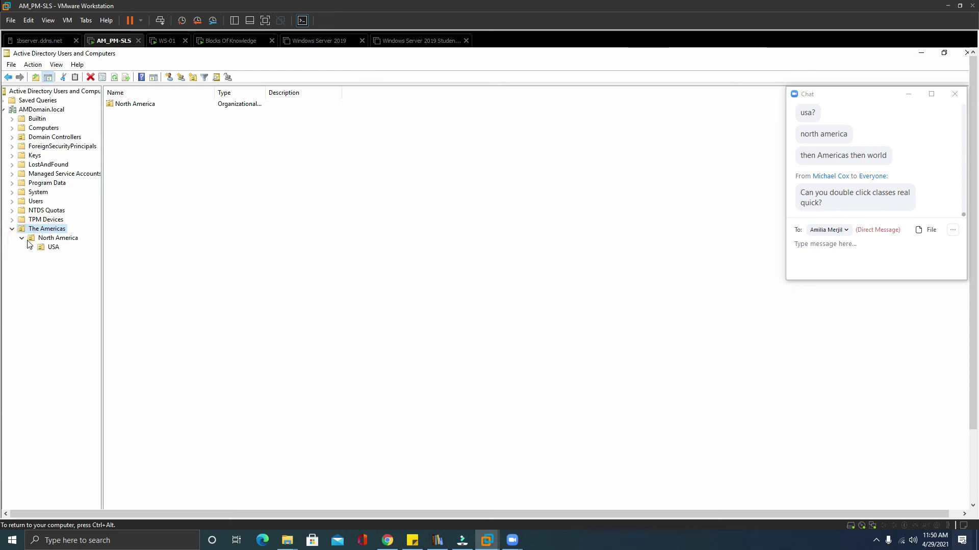
{"action": "left_click", "coordinate": [32, 248]}
{"action": "left_click", "coordinate": [41, 256]}
{"action": "left_click", "coordinate": [51, 275]}
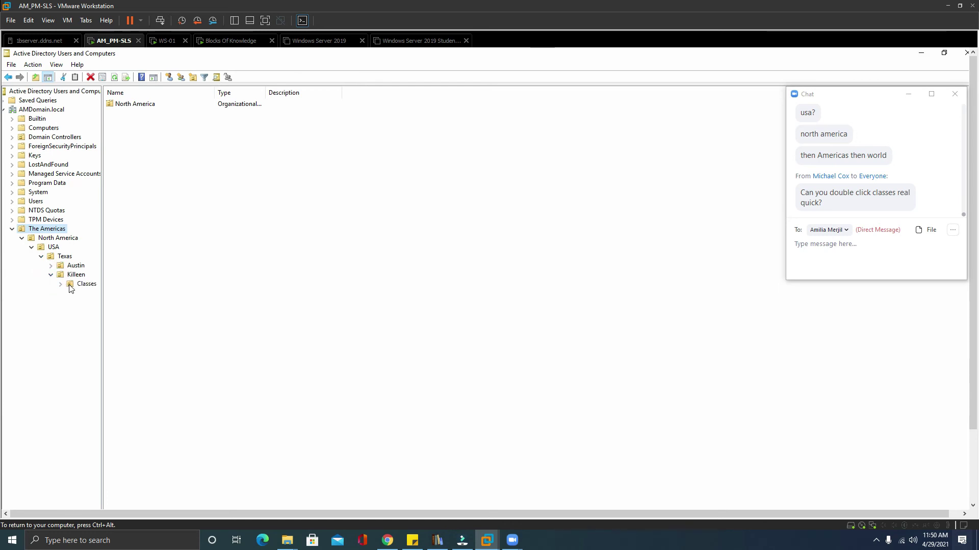
{"action": "double_click", "coordinate": [71, 288]}
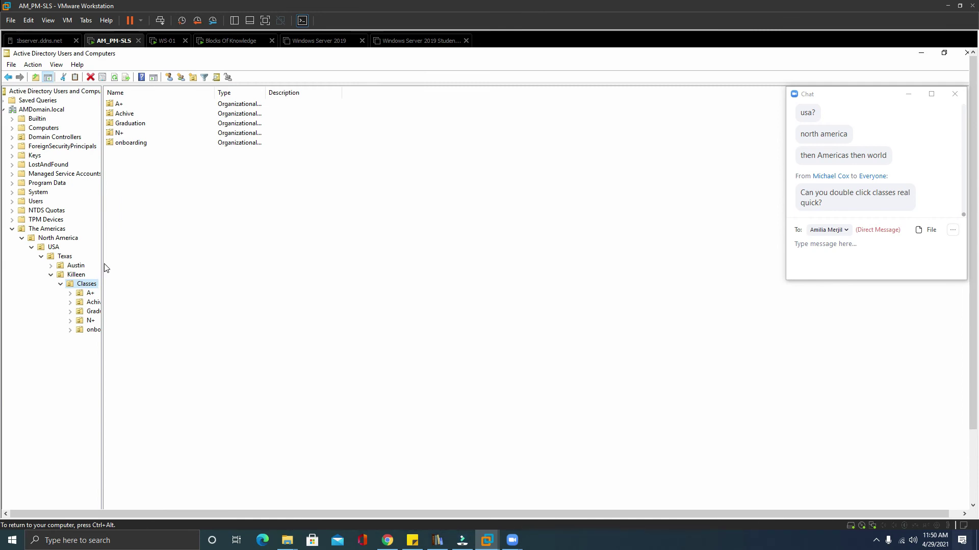
{"action": "left_click_drag", "start_coordinate": [102, 270], "coordinate": [155, 264]}
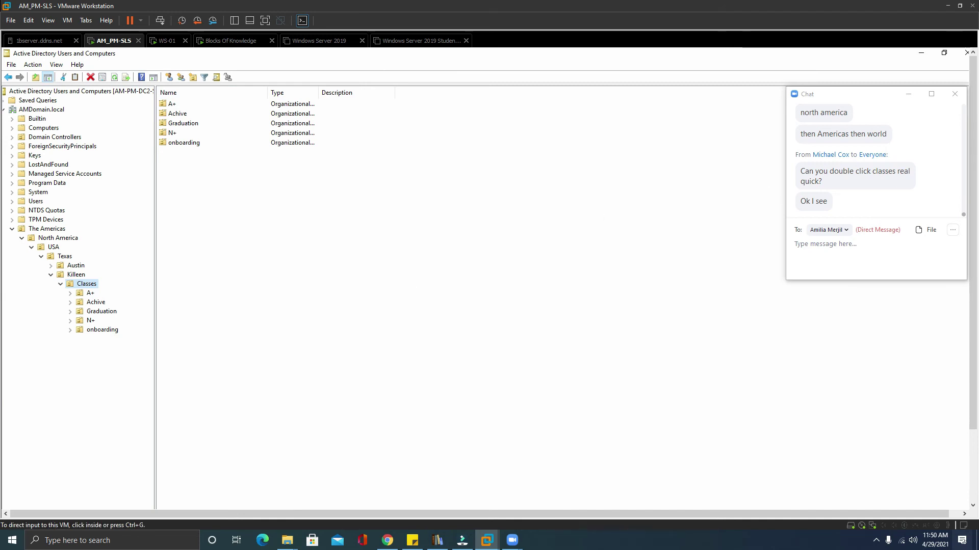
{"action": "left_click", "coordinate": [867, 255]}
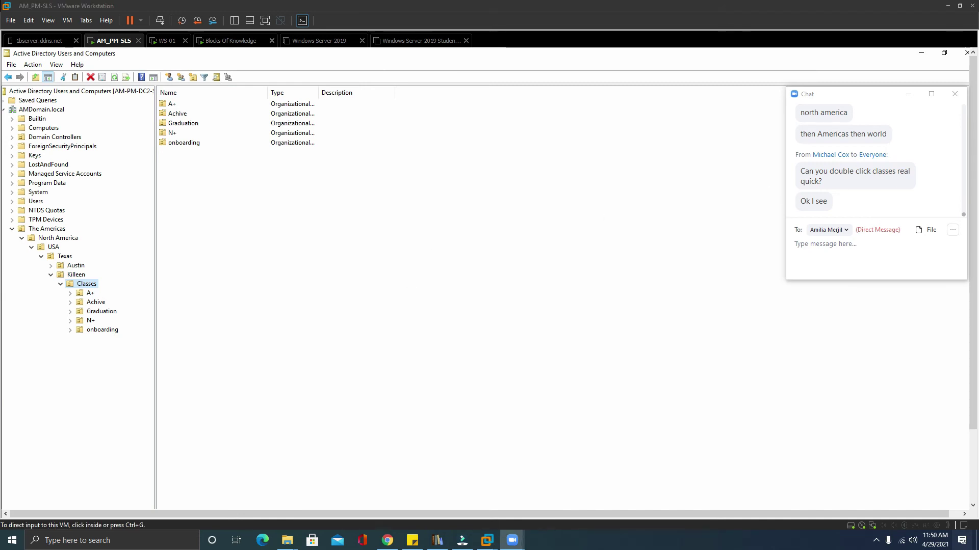
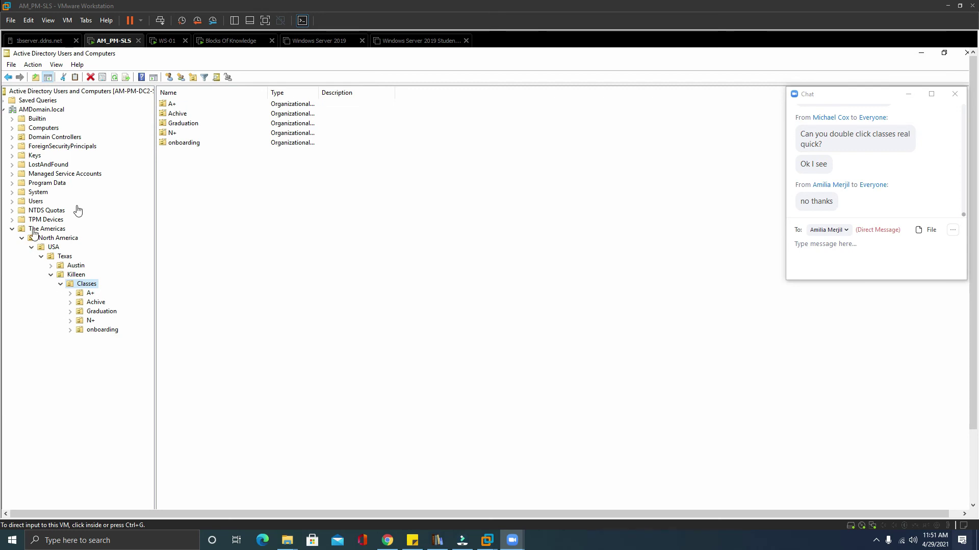
Move the chat window aside and minimize Active Directory Users and Computers.
{"action": "left_click_drag", "start_coordinate": [870, 100], "coordinate": [403, 115]}
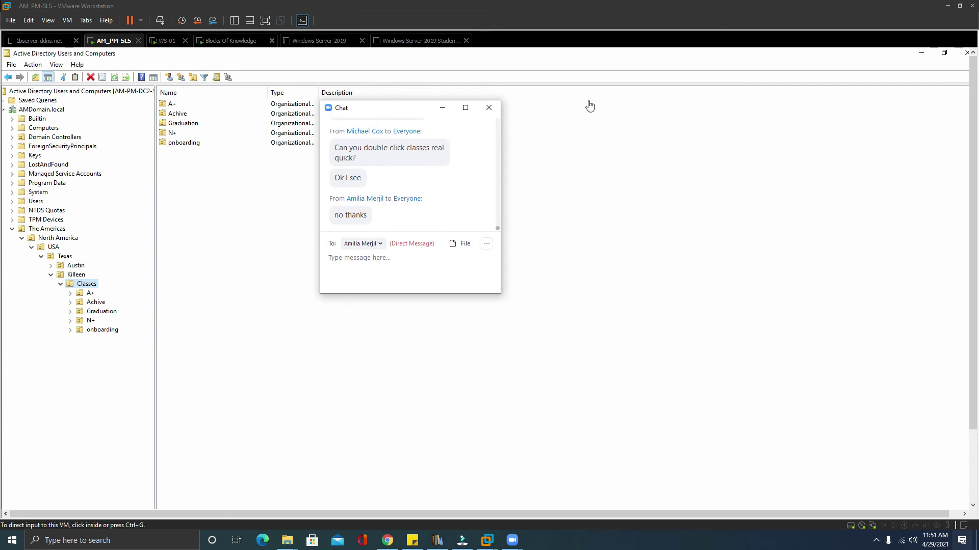
{"action": "left_click", "coordinate": [922, 53]}
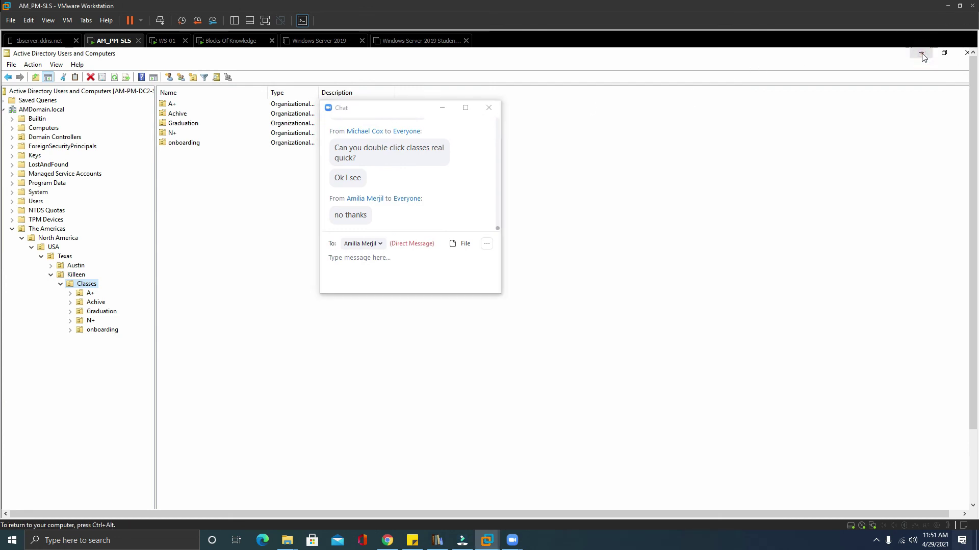
{"action": "left_click", "coordinate": [923, 53]}
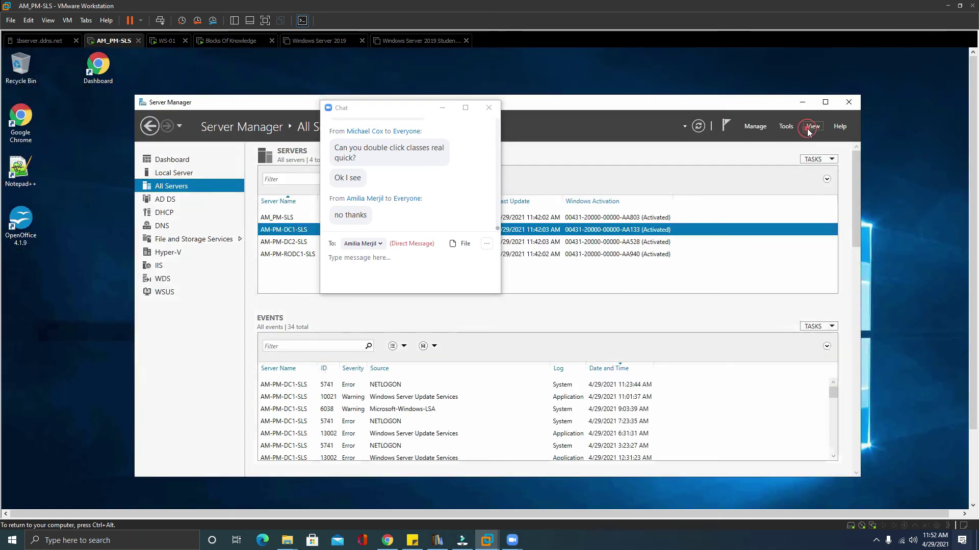
Reposition Server Manager and the chat window so the Tools menu is fully visible.
{"action": "left_click", "coordinate": [786, 128]}
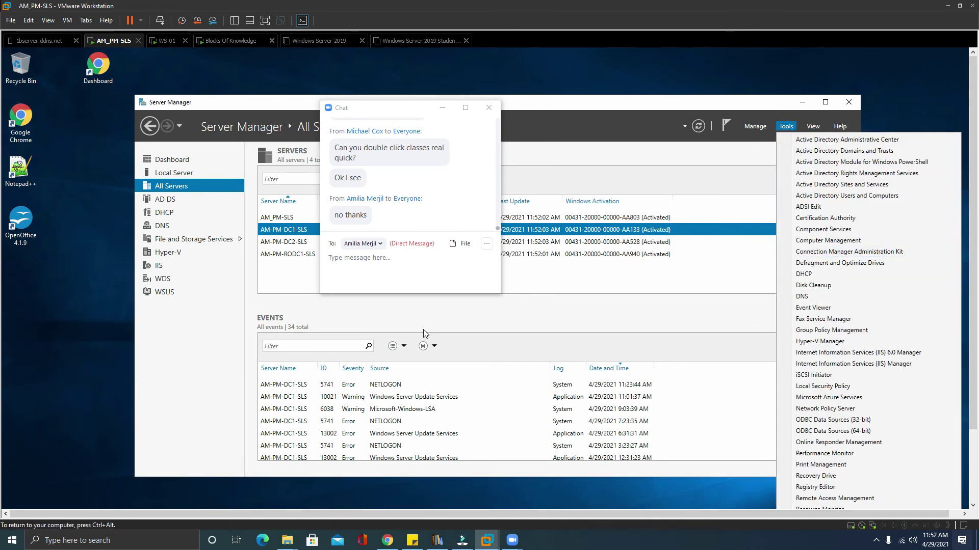
{"action": "left_click", "coordinate": [233, 21]}
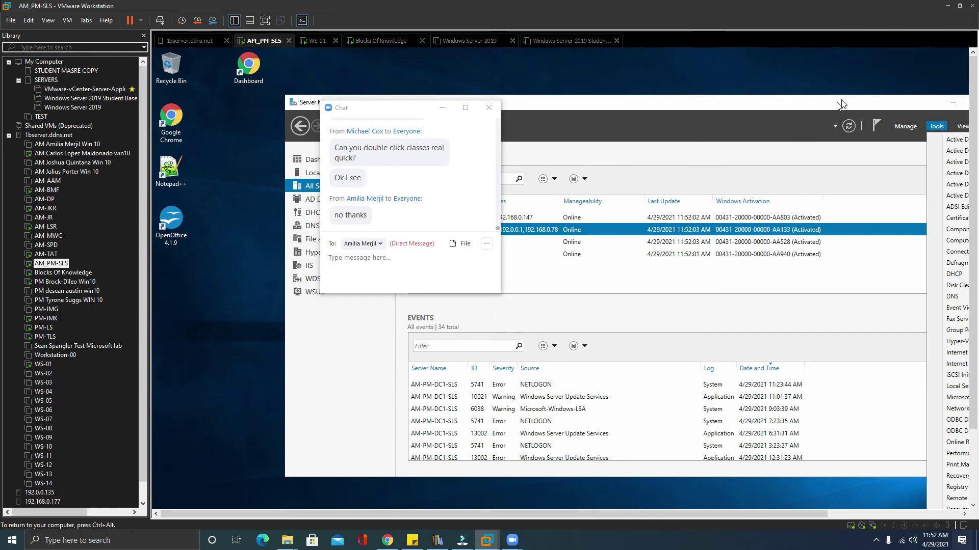
{"action": "left_click_drag", "start_coordinate": [842, 104], "coordinate": [626, 107]}
{"action": "left_click_drag", "start_coordinate": [433, 112], "coordinate": [895, 32]}
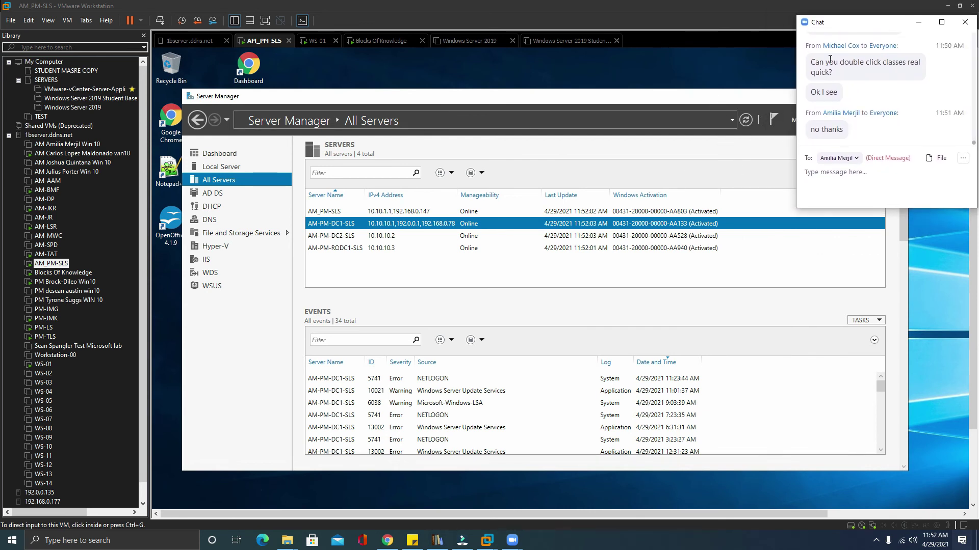
{"action": "left_click_drag", "start_coordinate": [872, 18], "coordinate": [875, 137]}
Launch Group Policy Management from Server Manager's Tools menu.
{"action": "left_click", "coordinate": [832, 120]}
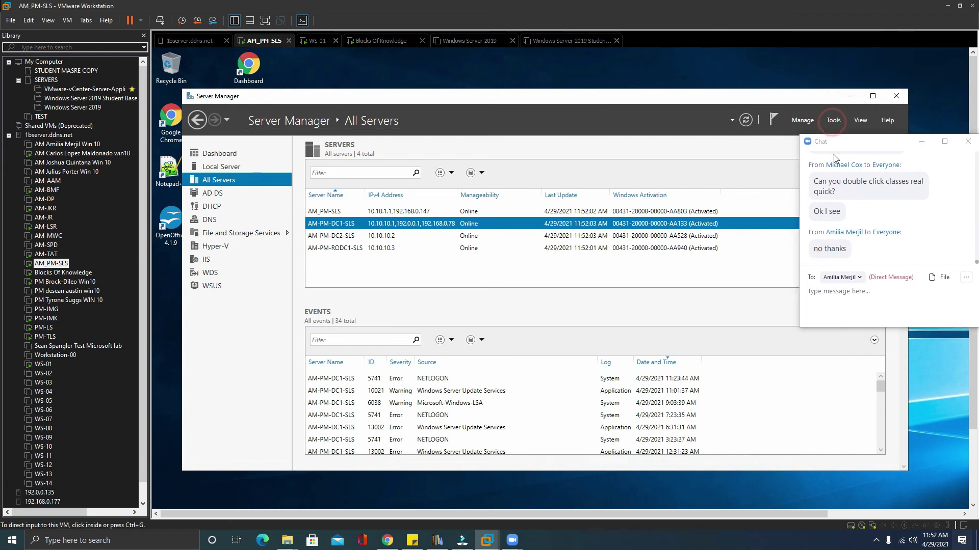
{"action": "left_click", "coordinate": [833, 121]}
{"action": "left_click_drag", "start_coordinate": [846, 142], "coordinate": [564, 107]}
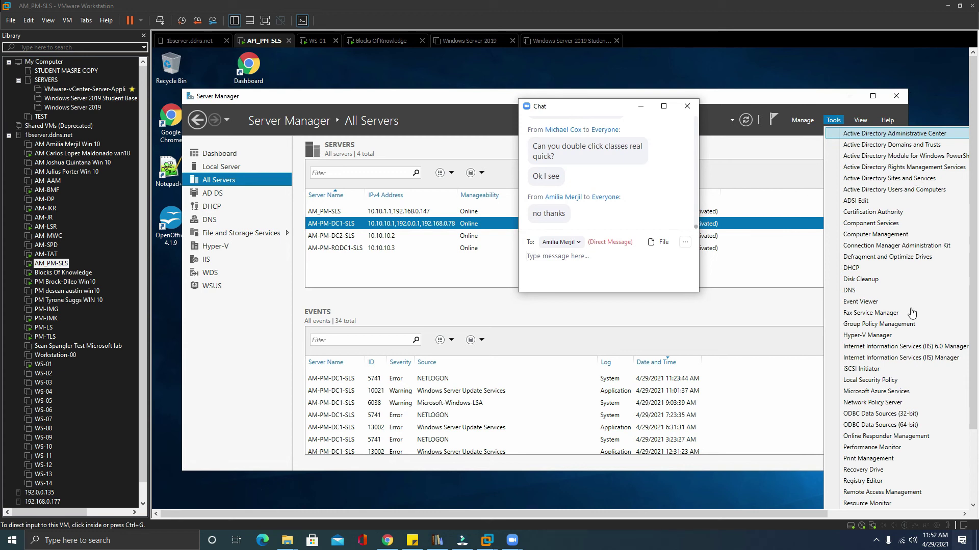
{"action": "left_click", "coordinate": [903, 330]}
{"action": "left_click", "coordinate": [902, 325]}
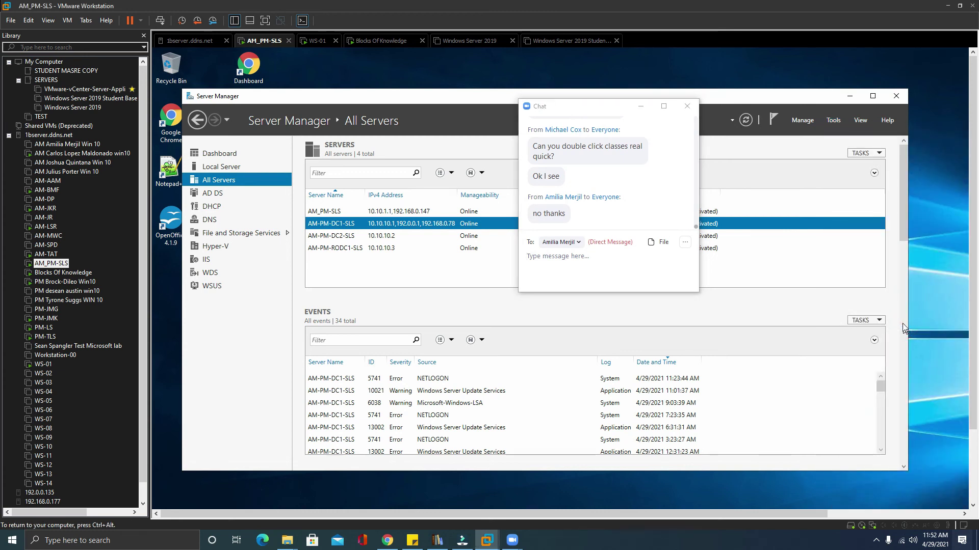
{"action": "left_click_drag", "start_coordinate": [609, 109], "coordinate": [878, 60]}
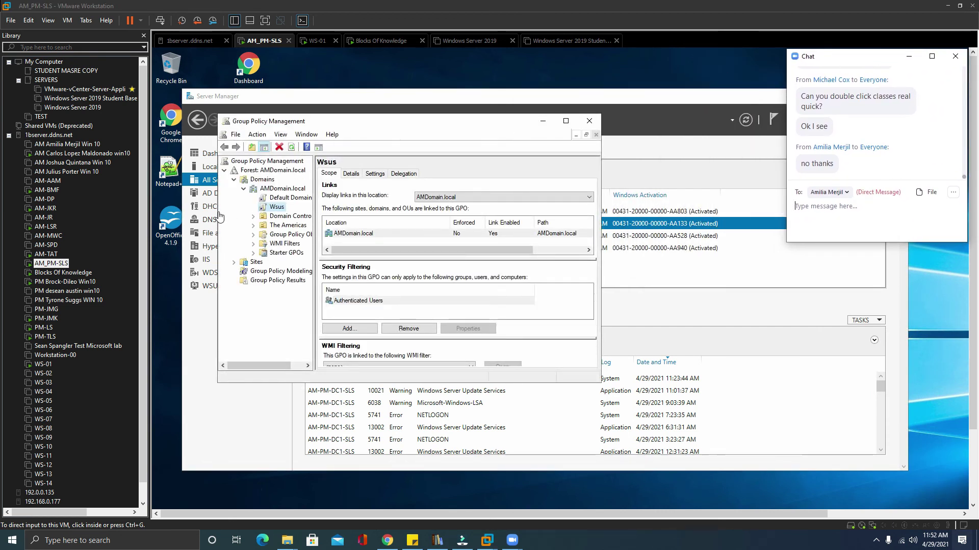
Widen the console tree pane and expand the AMDomain.local forest to its Domains node.
{"action": "left_click", "coordinate": [356, 125]}
{"action": "left_click_drag", "start_coordinate": [355, 125], "coordinate": [390, 123]}
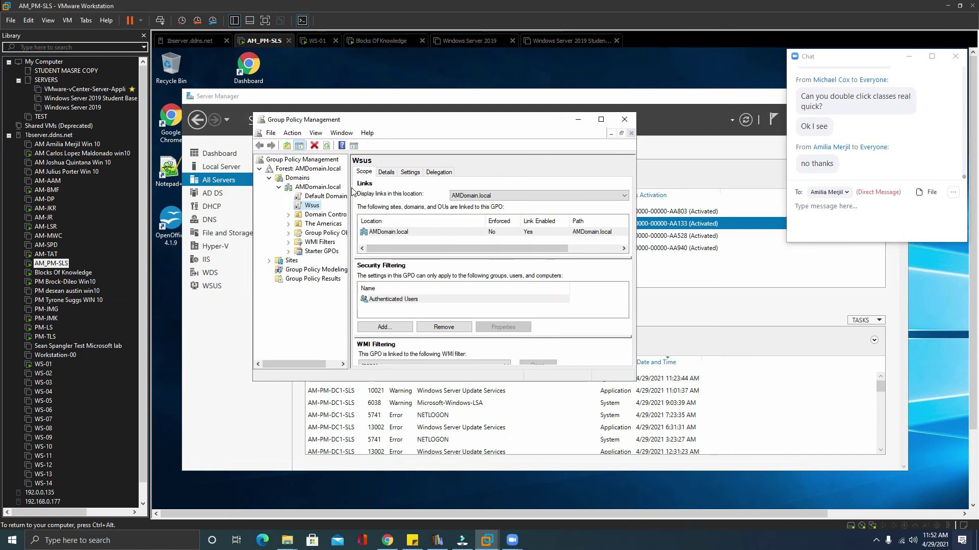
{"action": "left_click_drag", "start_coordinate": [349, 189], "coordinate": [379, 186]}
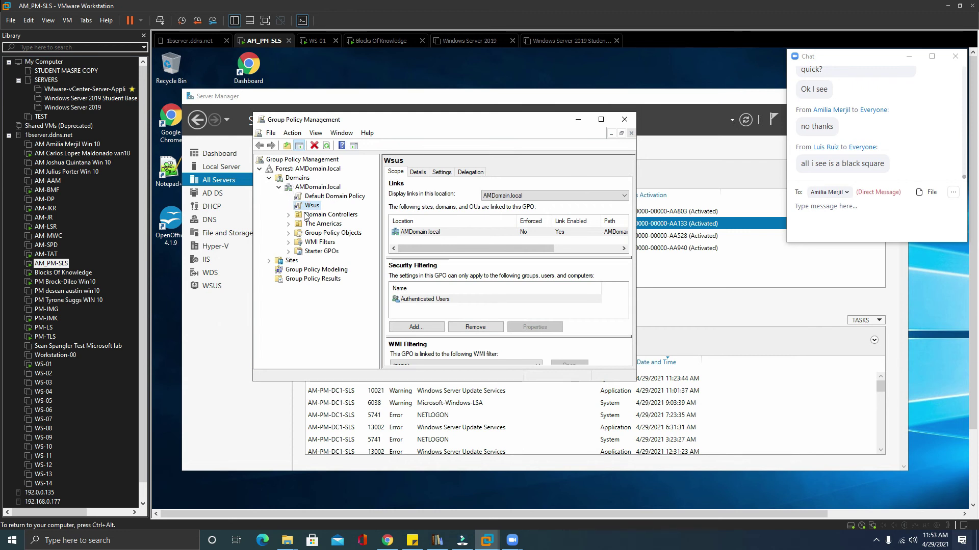
{"action": "left_click", "coordinate": [294, 171]}
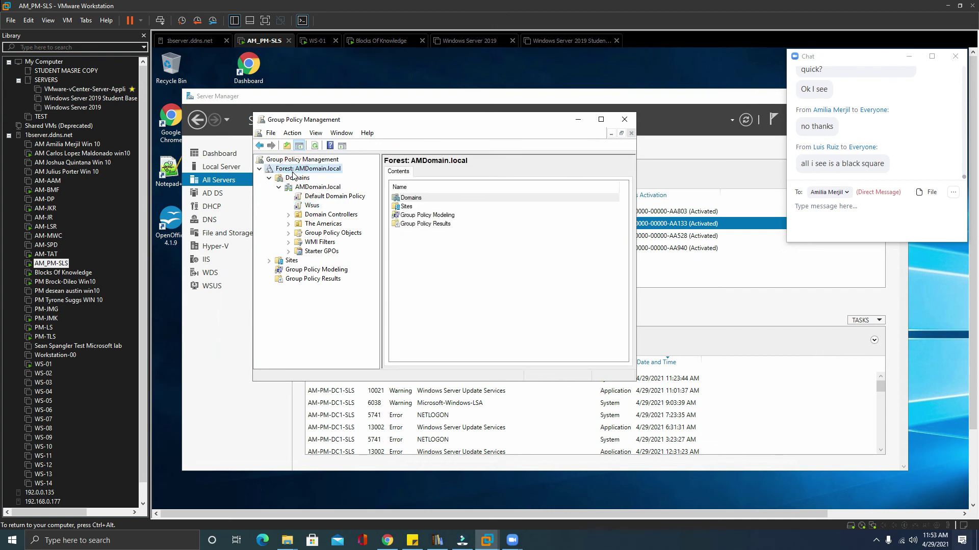
{"action": "right_click", "coordinate": [293, 176]}
{"action": "left_click", "coordinate": [294, 181]}
{"action": "left_click", "coordinate": [318, 197]}
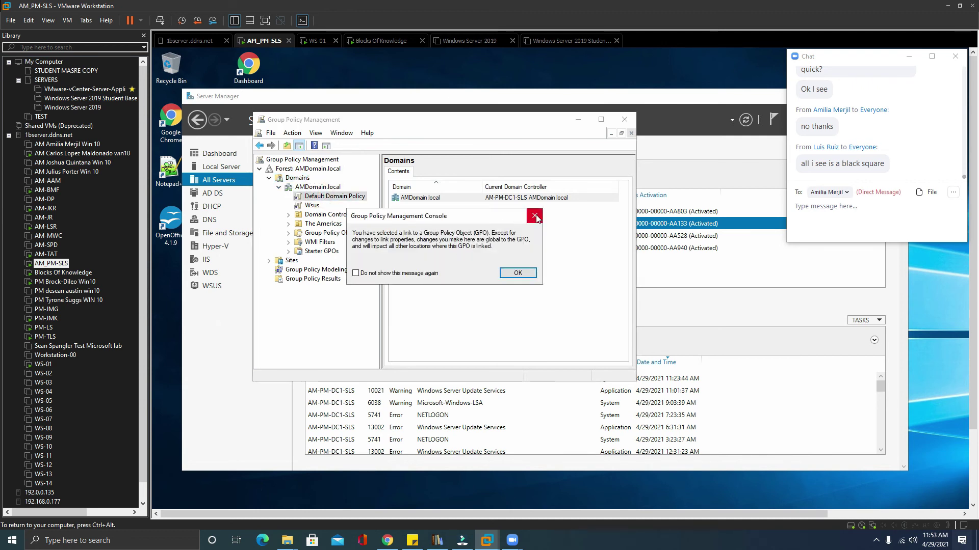
{"action": "left_click", "coordinate": [535, 215]}
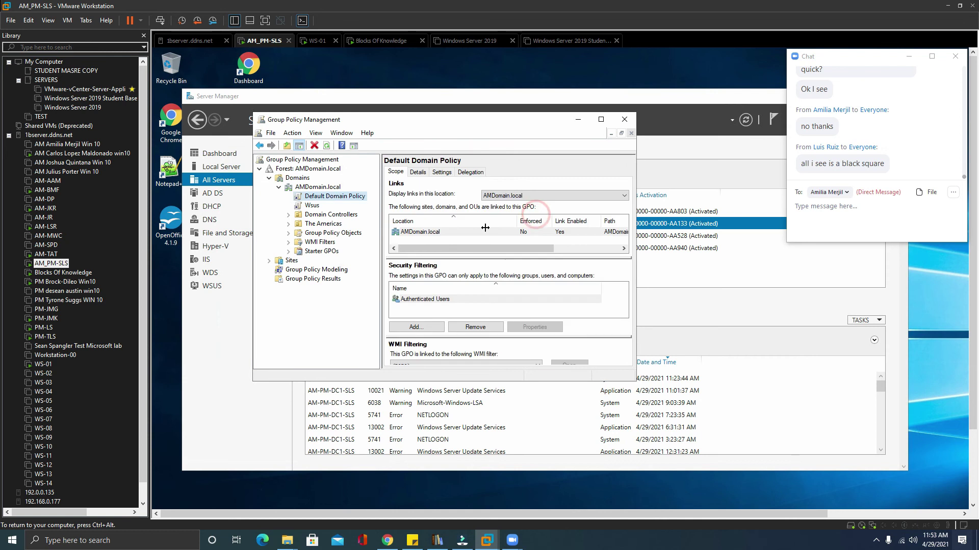
Expand The Americas, North America, USA, Texas and Killeen OUs.
{"action": "left_click", "coordinate": [288, 224]}
{"action": "left_click", "coordinate": [298, 232]}
{"action": "left_click", "coordinate": [308, 242]}
{"action": "left_click", "coordinate": [318, 251]}
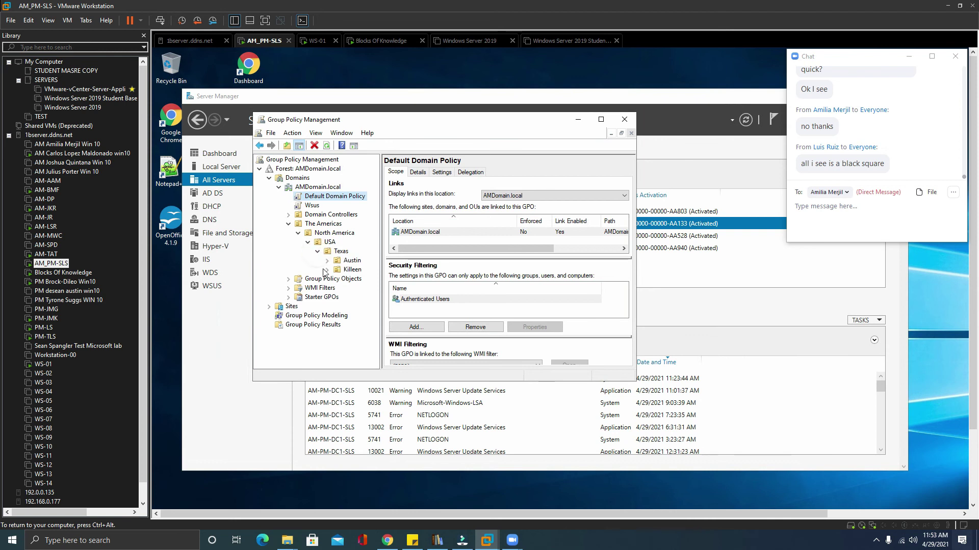
{"action": "left_click", "coordinate": [327, 270]}
Create a GPO named 'Desktop' linked to the Killeen OU.
{"action": "right_click", "coordinate": [339, 270]}
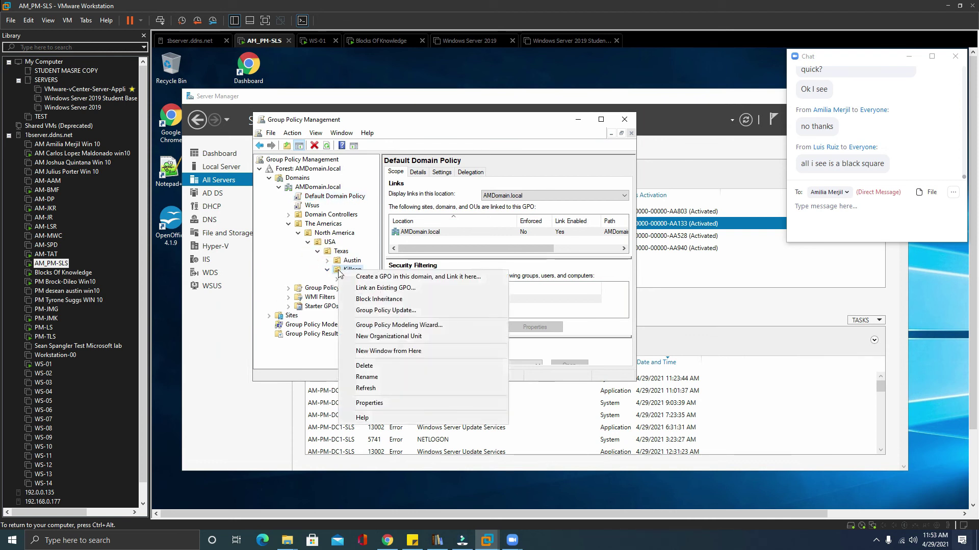
{"action": "left_click", "coordinate": [379, 278]}
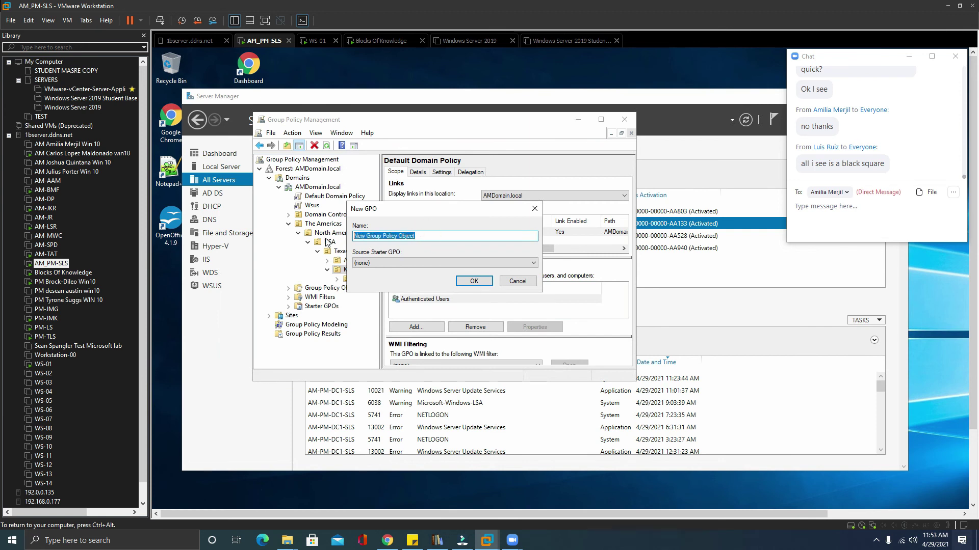
{"action": "type", "text": "Desktop"}
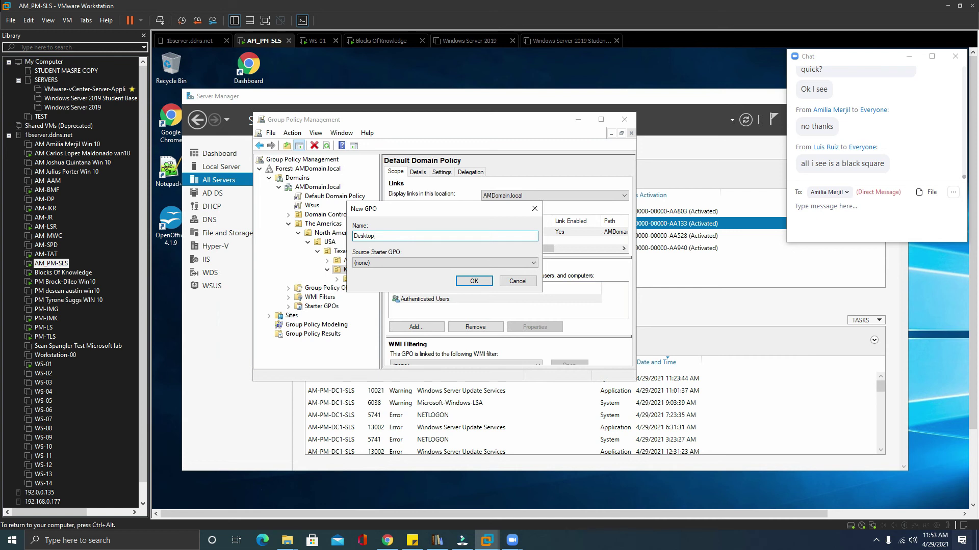
{"action": "left_click", "coordinate": [473, 281]}
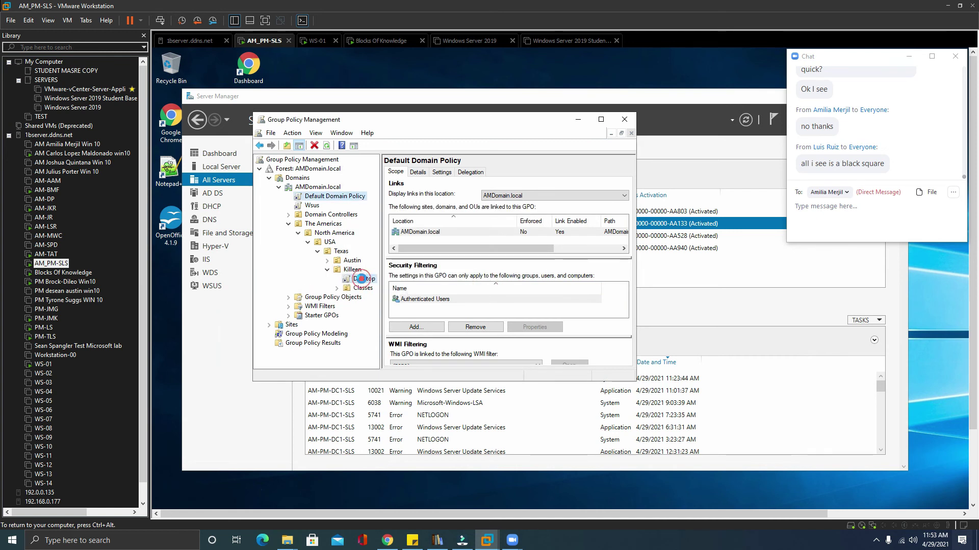
Open the Desktop GPO link under Killeen in the Group Policy Management Editor.
{"action": "left_click", "coordinate": [363, 279]}
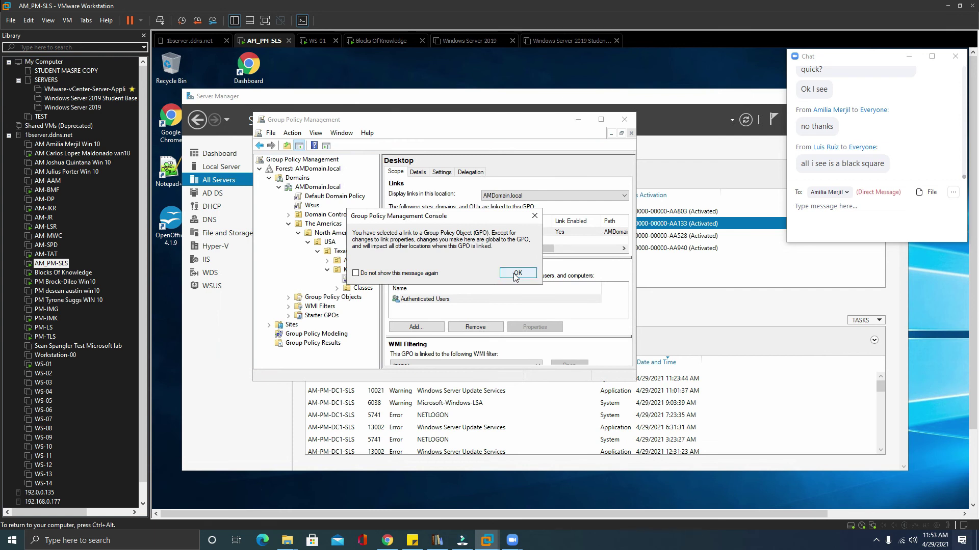
{"action": "left_click", "coordinate": [517, 273]}
{"action": "right_click", "coordinate": [369, 282]}
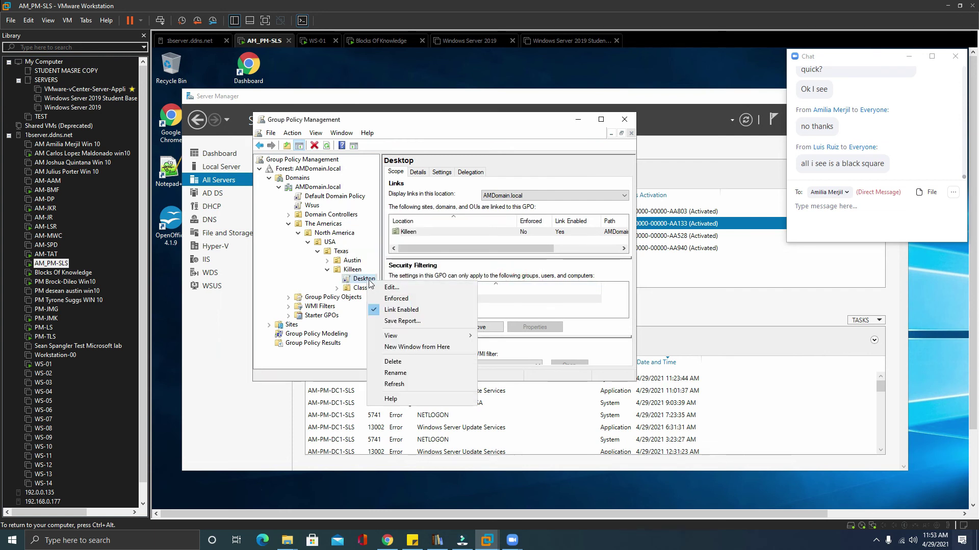
{"action": "left_click", "coordinate": [394, 280]}
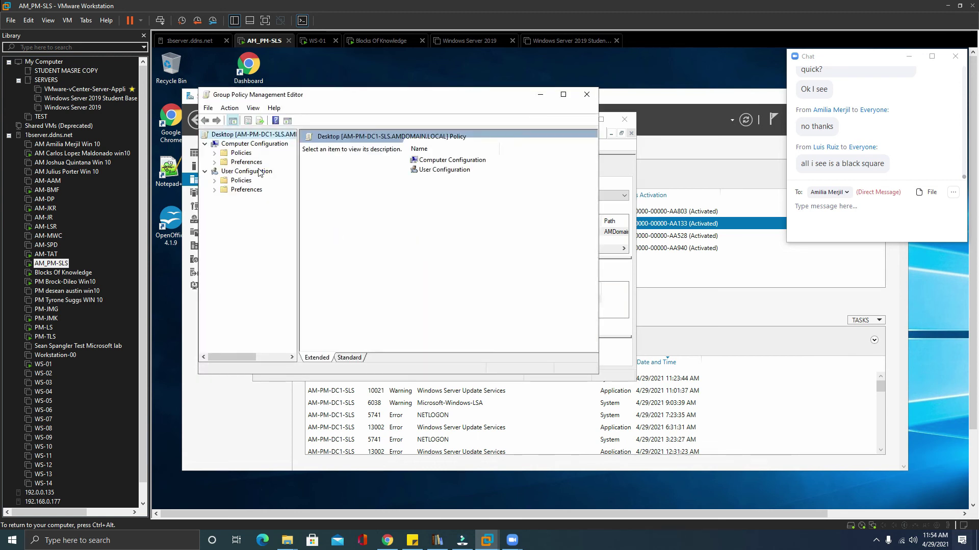
Enable 'Remove Recycle Bin icon from desktop' under User Configuration > Administrative Templates > Desktop, then close the editor.
{"action": "left_click", "coordinate": [214, 182]}
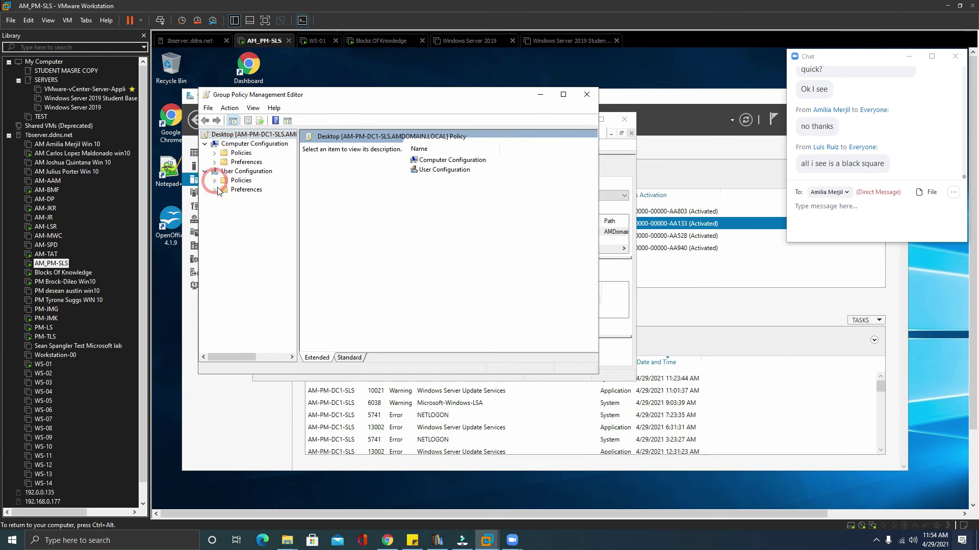
{"action": "left_click", "coordinate": [226, 209]}
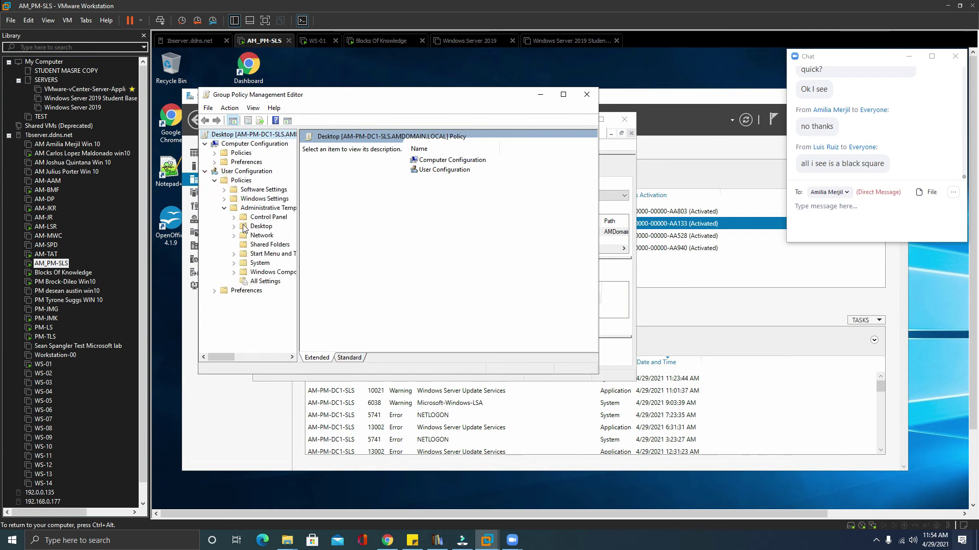
{"action": "left_click", "coordinate": [260, 226]}
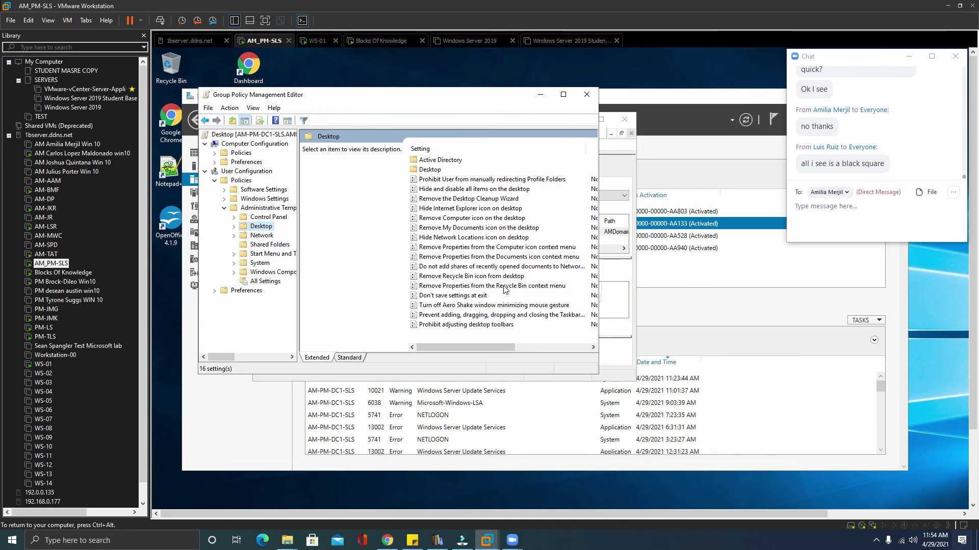
{"action": "left_click", "coordinate": [448, 277]}
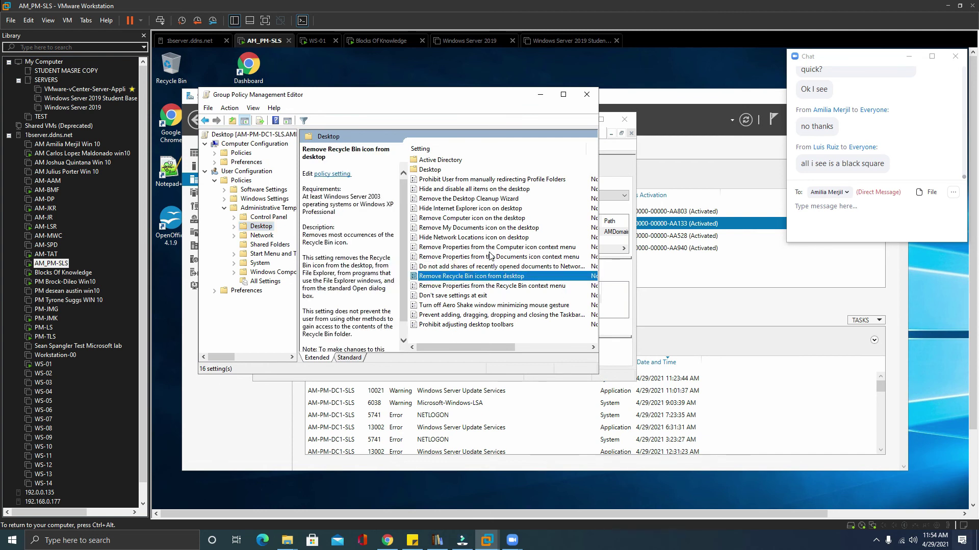
{"action": "double_click", "coordinate": [454, 278]}
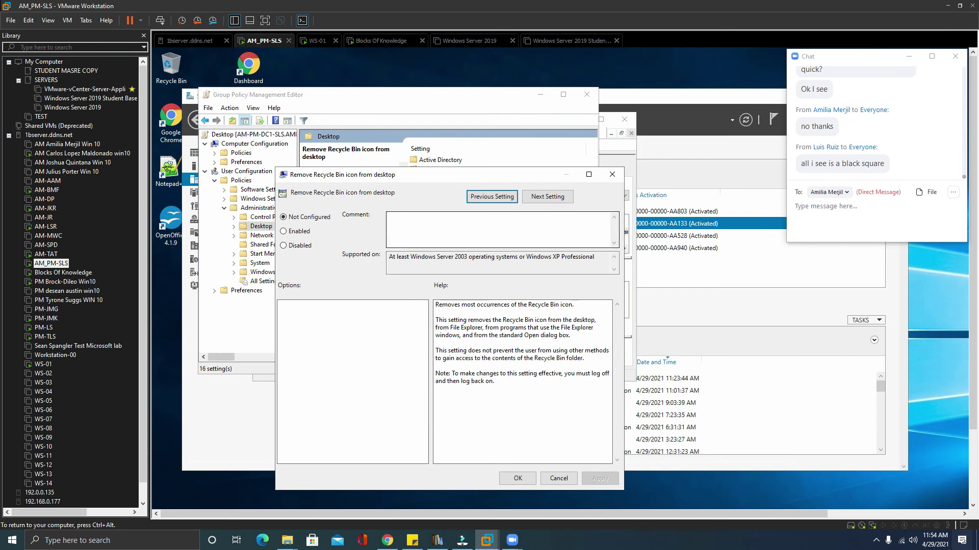
{"action": "left_click", "coordinate": [284, 231]}
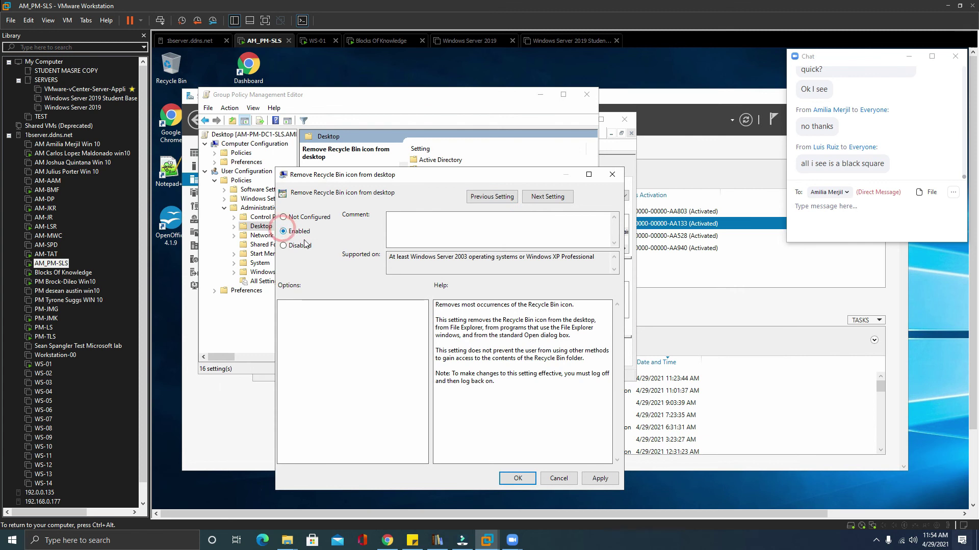
{"action": "left_click", "coordinate": [603, 478]}
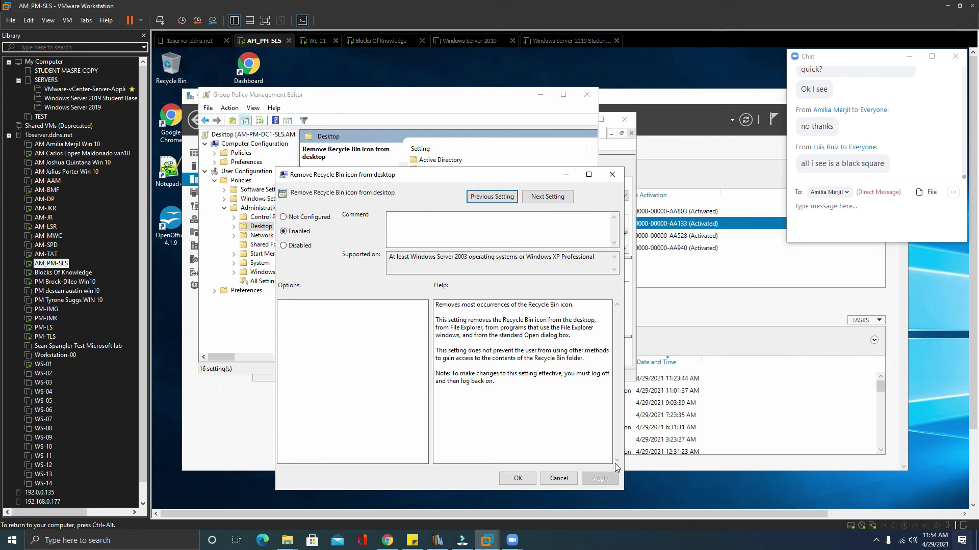
{"action": "left_click", "coordinate": [517, 480]}
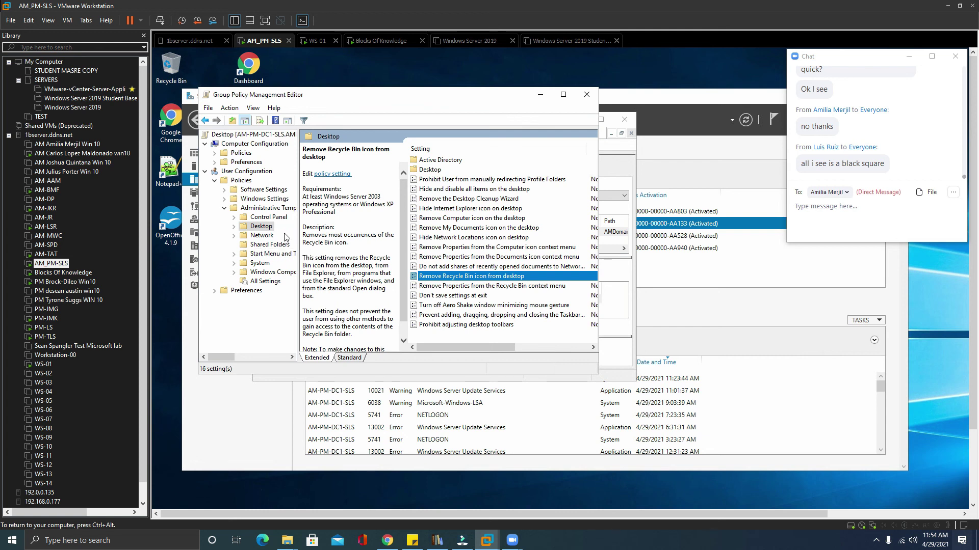
{"action": "left_click", "coordinate": [586, 96]}
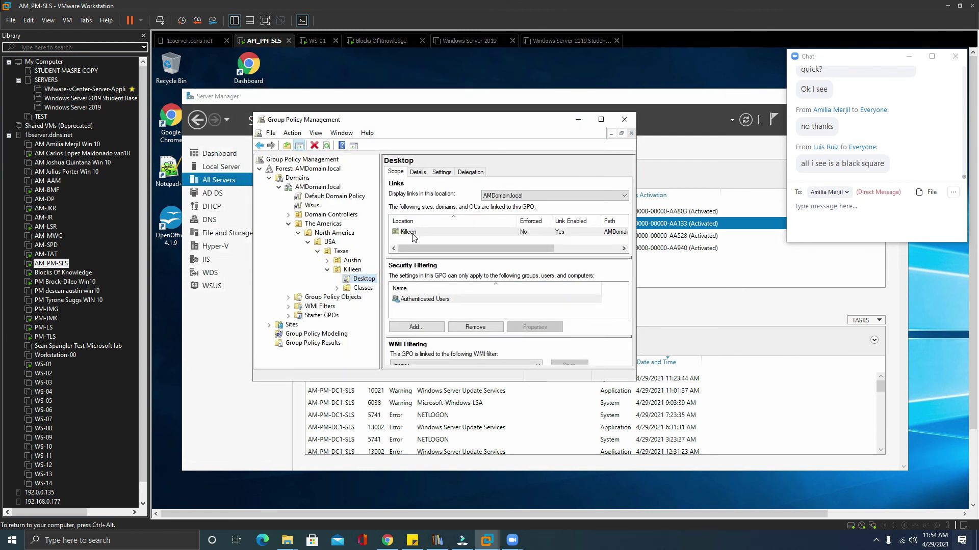
Bring Server Manager forward and launch Active Directory Users and Computers from Tools.
{"action": "left_click", "coordinate": [712, 103]}
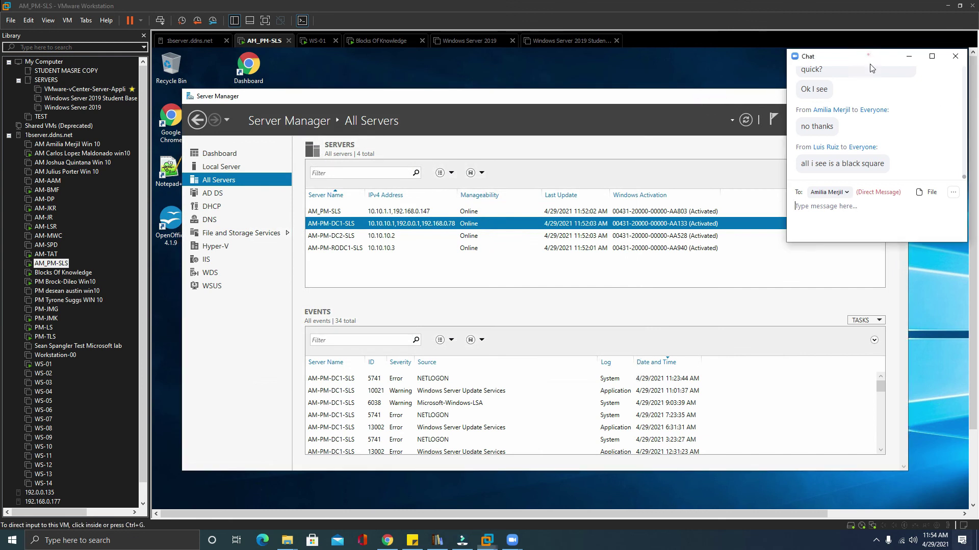
{"action": "left_click_drag", "start_coordinate": [866, 55], "coordinate": [867, 152]}
{"action": "left_click", "coordinate": [831, 123]}
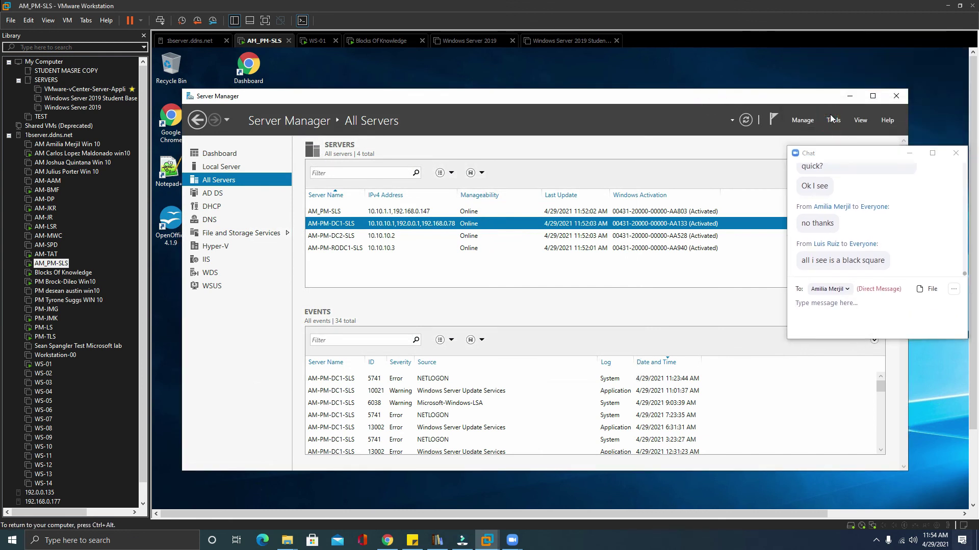
{"action": "left_click", "coordinate": [832, 123]}
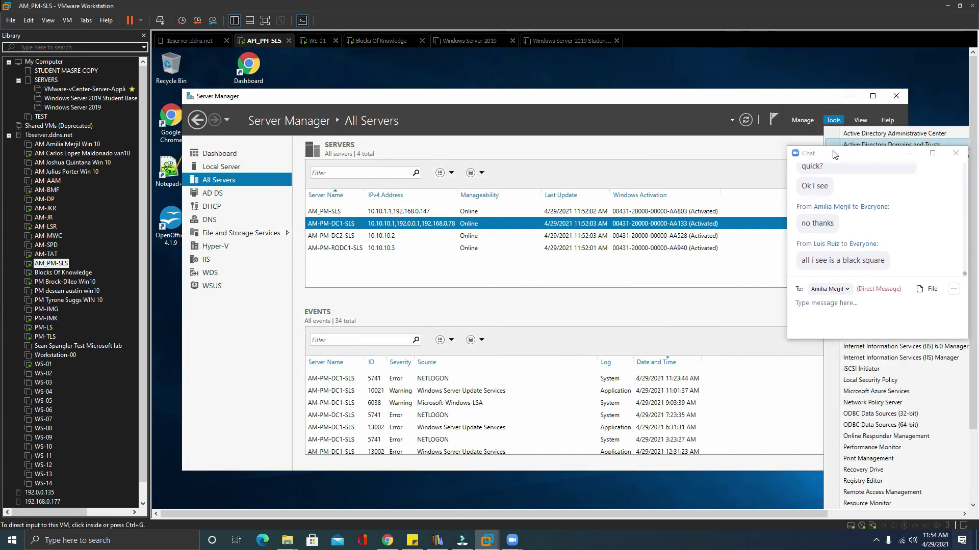
{"action": "left_click_drag", "start_coordinate": [831, 159], "coordinate": [636, 87]}
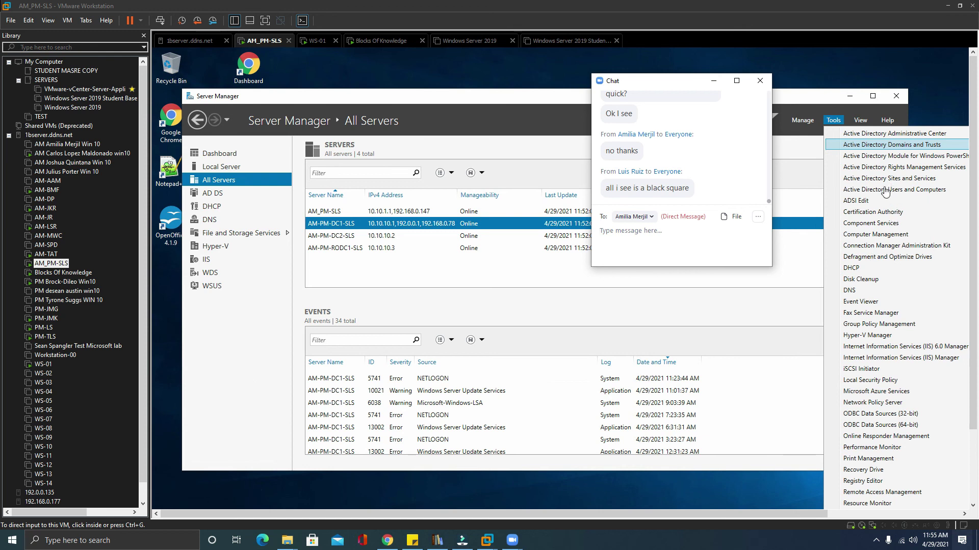
{"action": "left_click", "coordinate": [883, 190]}
{"action": "left_click", "coordinate": [883, 190]}
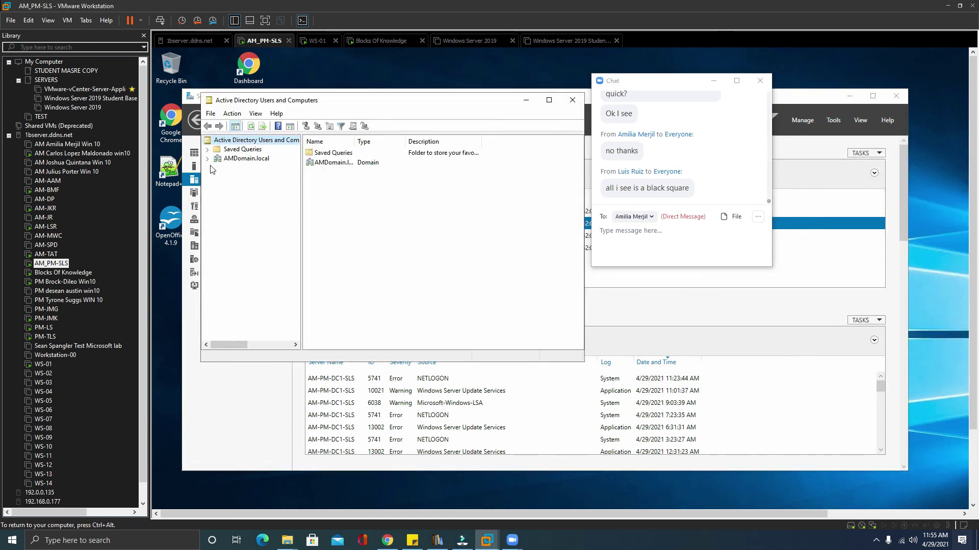
Expand AMDomain.local through The Americas, North America, USA and Texas to open Killeen.
{"action": "left_click", "coordinate": [209, 159]}
{"action": "left_click", "coordinate": [217, 214]}
{"action": "left_click", "coordinate": [227, 223]}
{"action": "left_click", "coordinate": [237, 232]}
{"action": "left_click", "coordinate": [269, 241]}
{"action": "left_click", "coordinate": [246, 241]}
{"action": "double_click", "coordinate": [275, 260]}
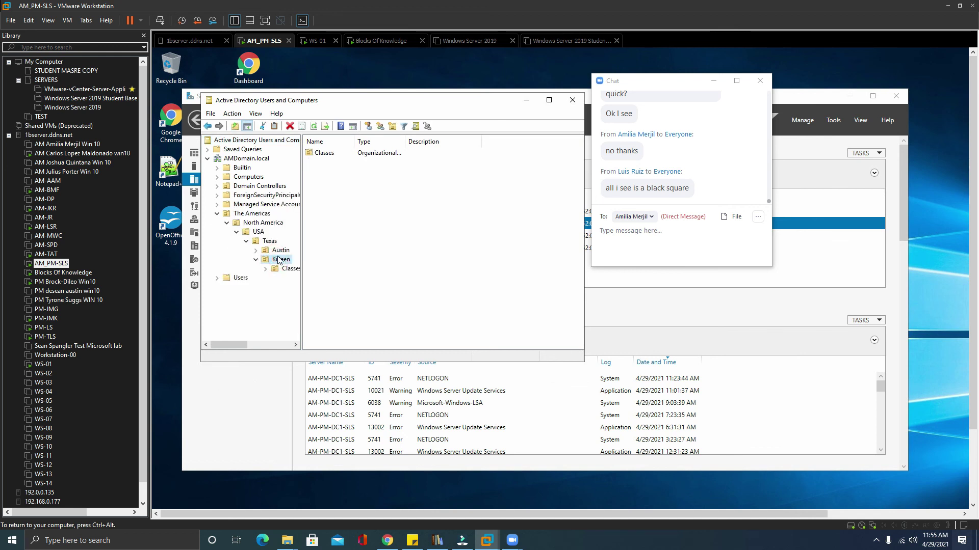
Start a new user in Killeen and enter the name Test.
{"action": "right_click", "coordinate": [338, 185]}
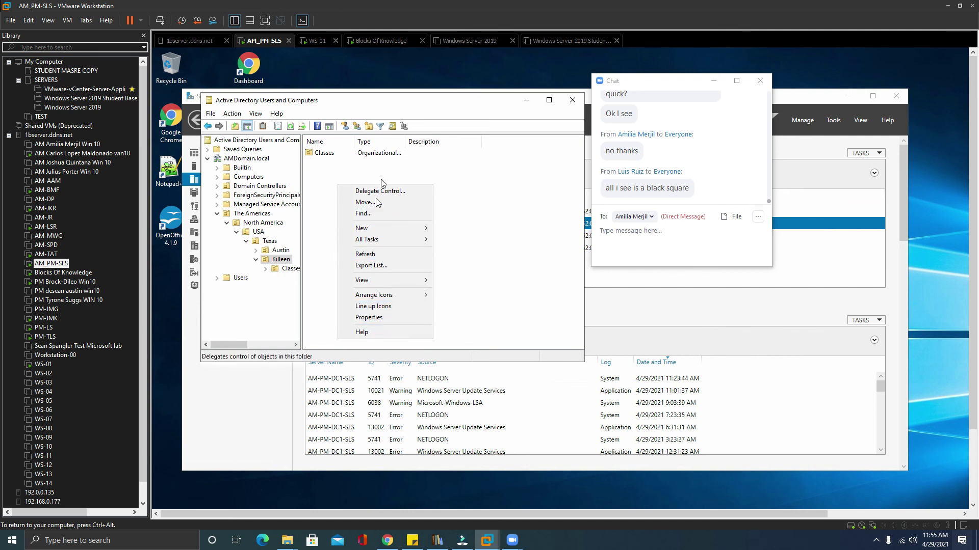
{"action": "mouse_move", "coordinate": [371, 231]}
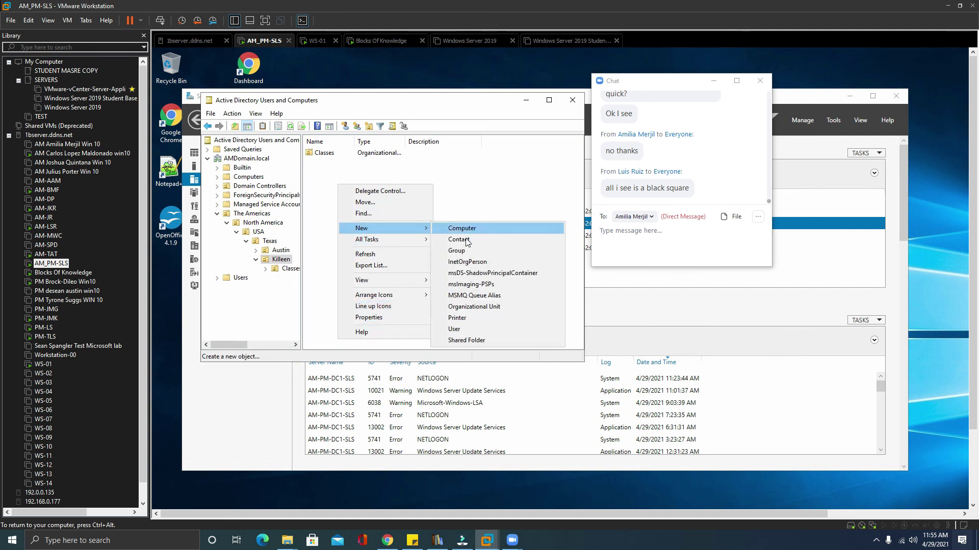
{"action": "left_click", "coordinate": [468, 328]}
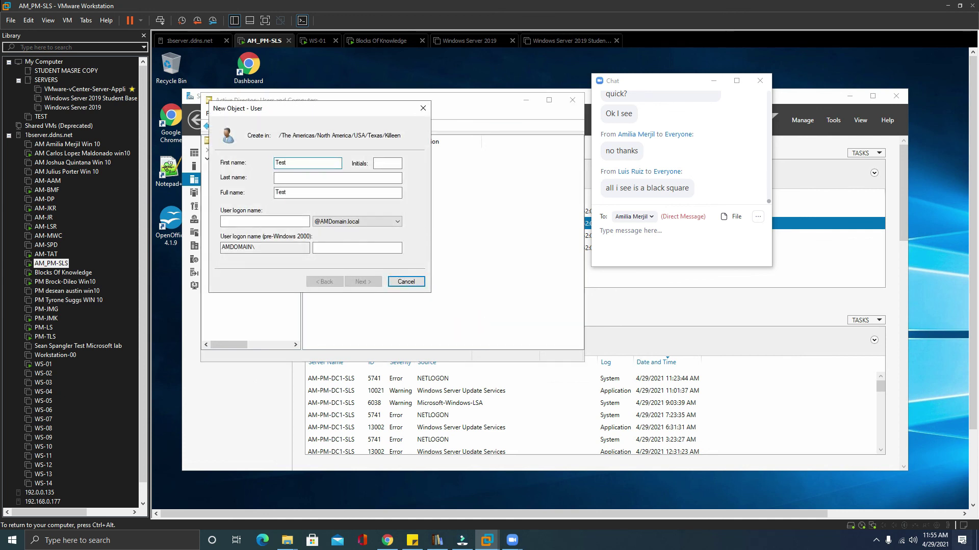
{"action": "left_click", "coordinate": [267, 221]}
{"action": "type", "text": "Test"}
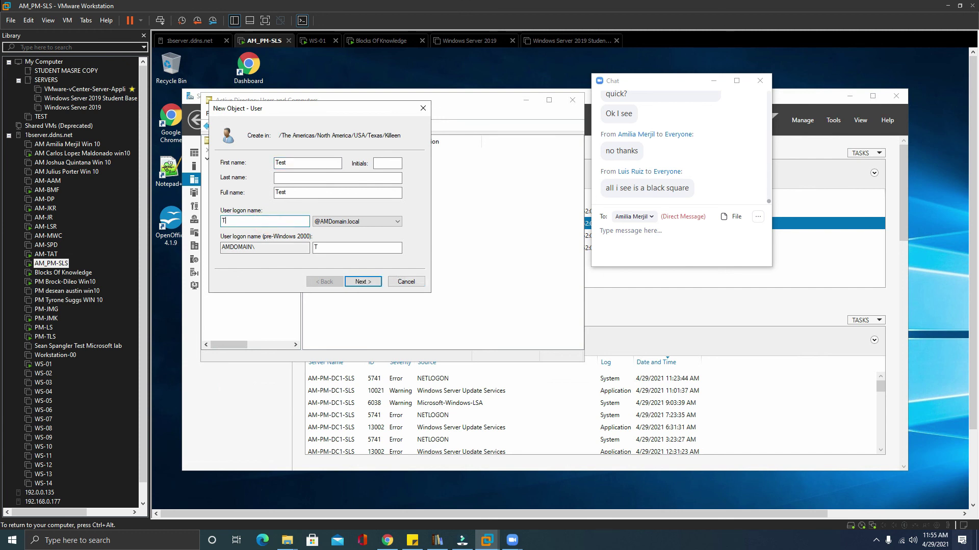
{"action": "left_click", "coordinate": [371, 281]}
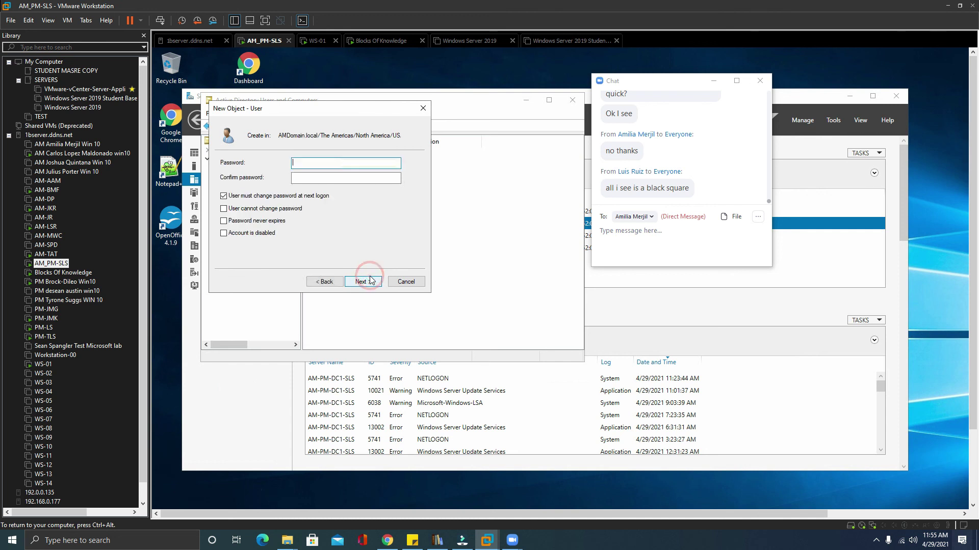
Set the account password with no change at next logon and never expiring, then finish.
{"action": "left_click", "coordinate": [224, 196]}
{"action": "left_click", "coordinate": [306, 164]}
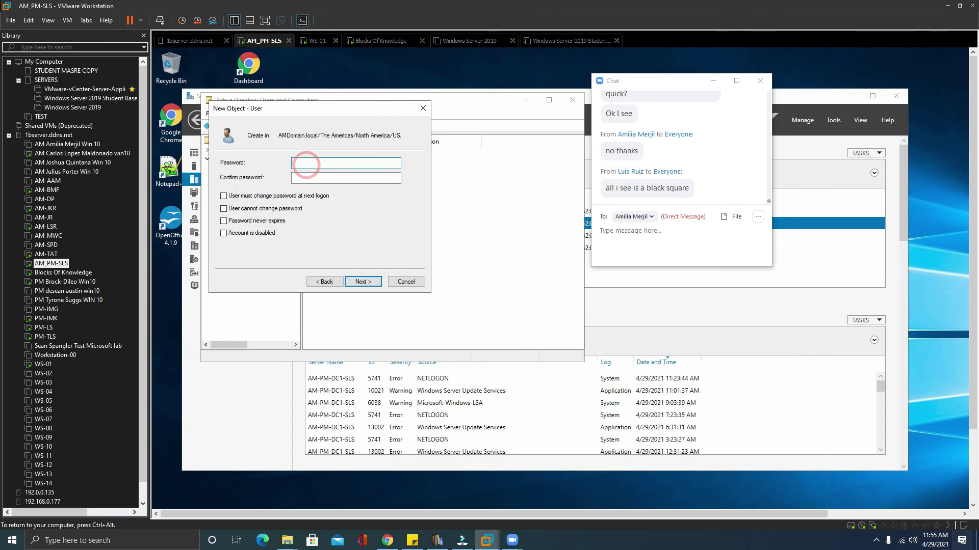
{"action": "type", "text": "Password123"}
{"action": "key", "text": "Tab"}
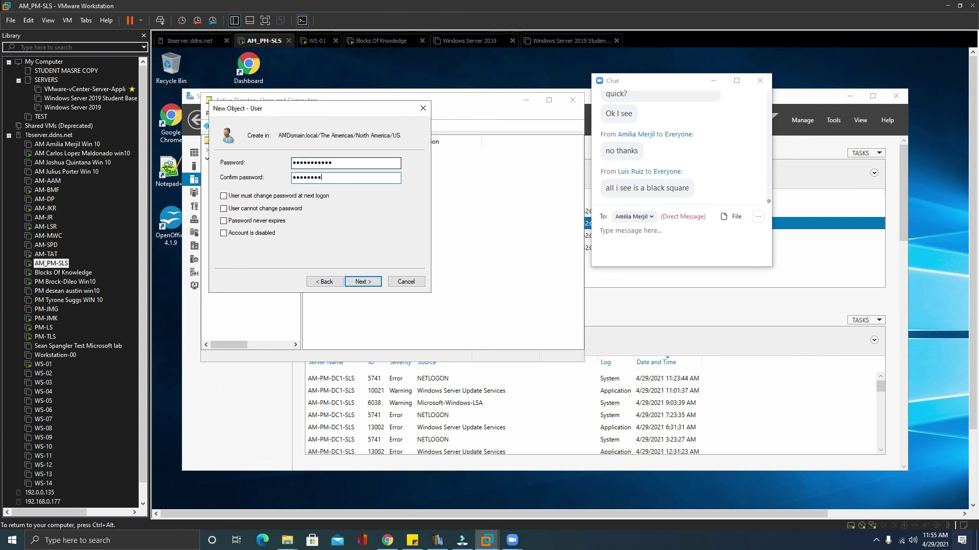
{"action": "left_click", "coordinate": [223, 221]}
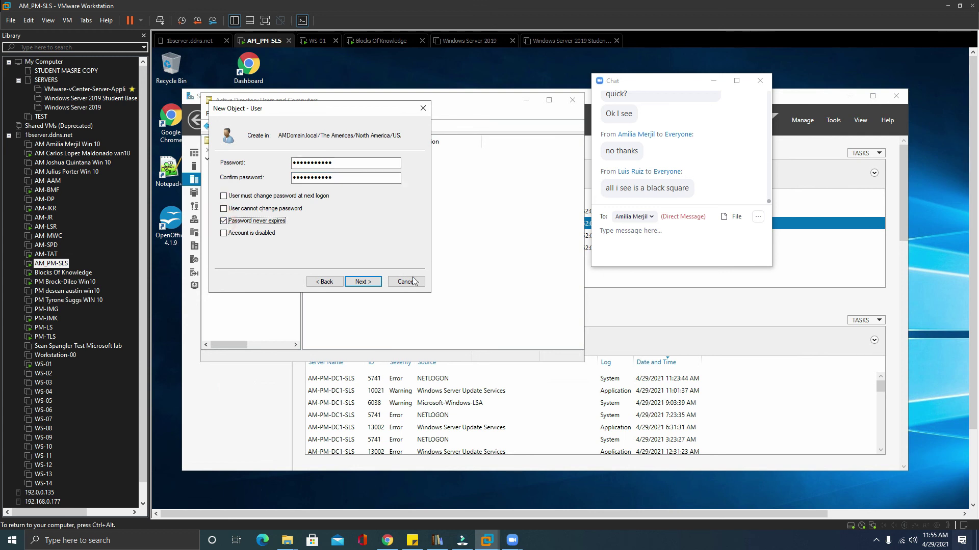
{"action": "left_click", "coordinate": [363, 282]}
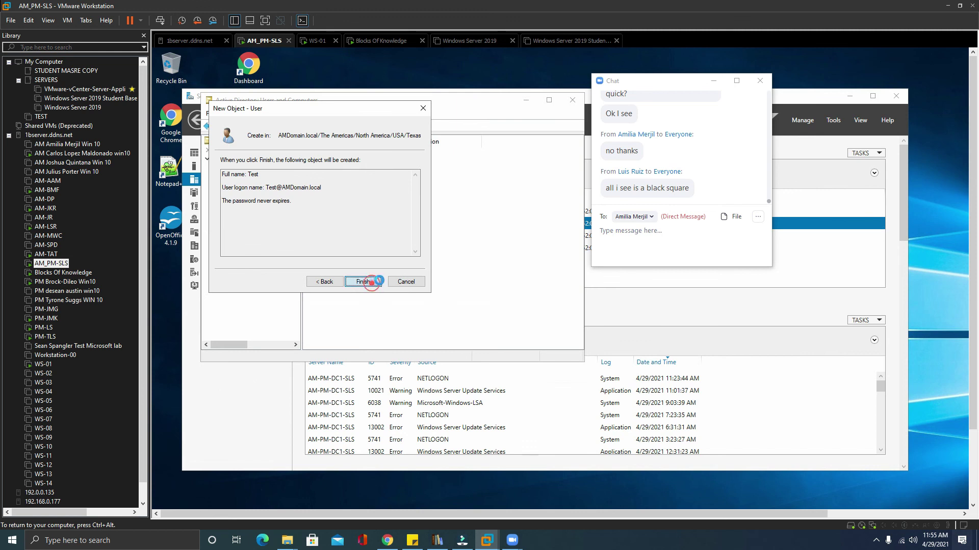
{"action": "left_click", "coordinate": [366, 282]}
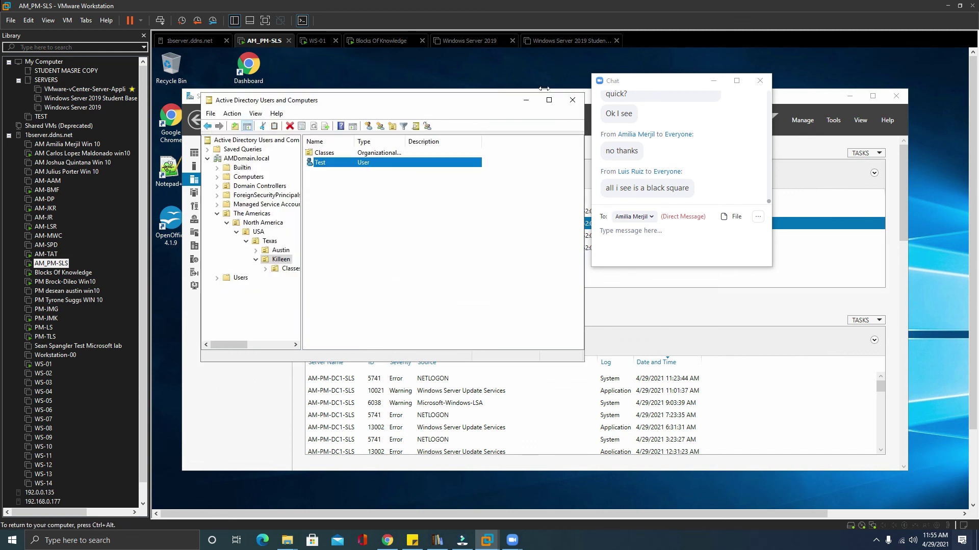
Close Active Directory Users and Computers, Server Manager and Group Policy Management.
{"action": "left_click", "coordinate": [572, 101]}
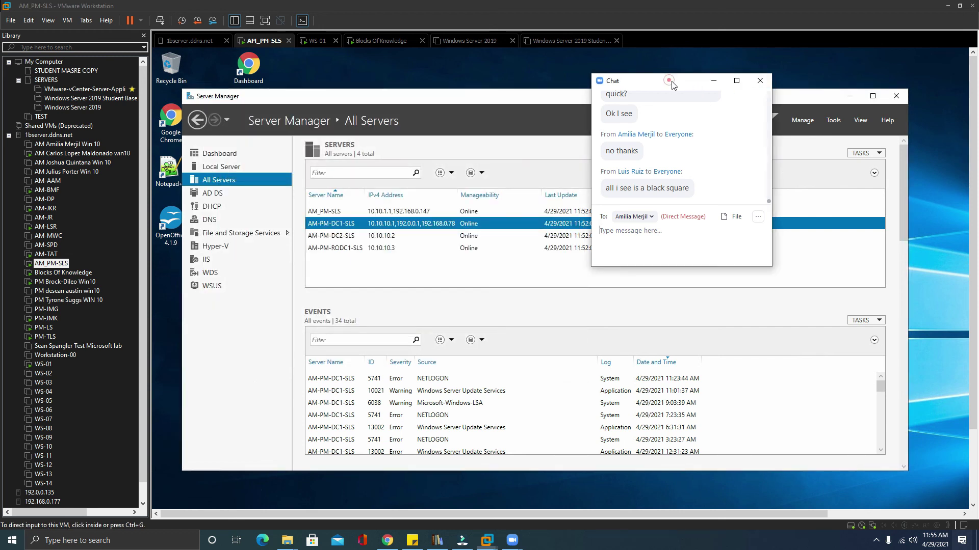
{"action": "left_click_drag", "start_coordinate": [670, 81], "coordinate": [846, 83]}
{"action": "left_click", "coordinate": [598, 98]}
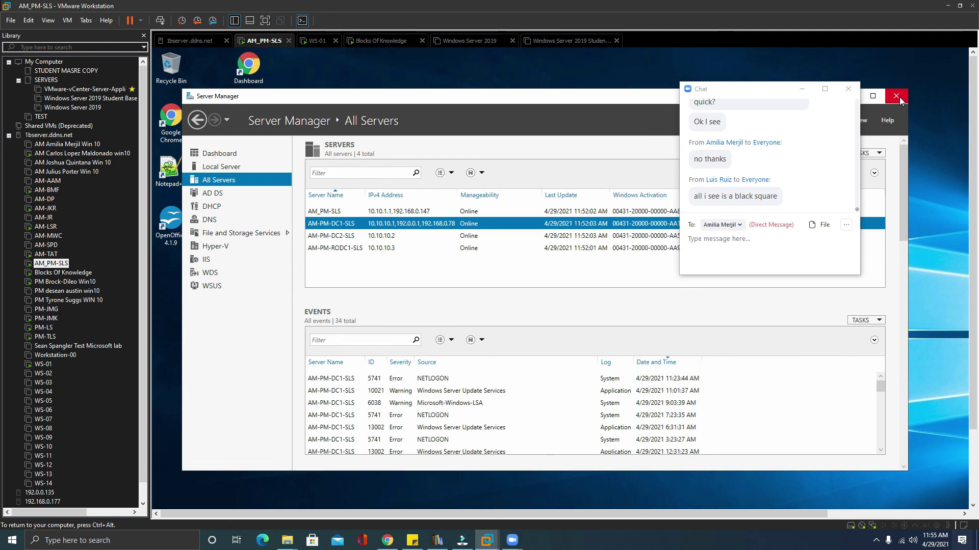
{"action": "left_click", "coordinate": [898, 97]}
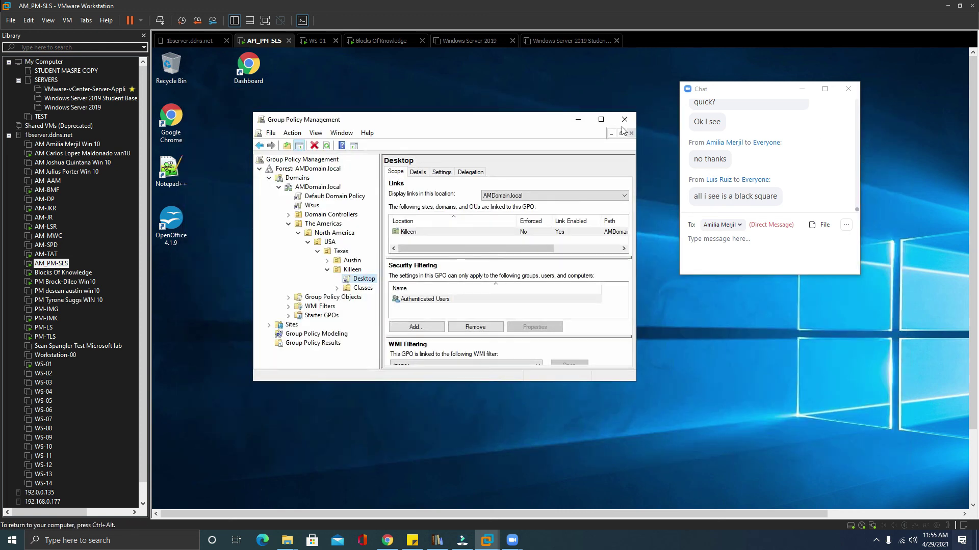
{"action": "left_click", "coordinate": [624, 120]}
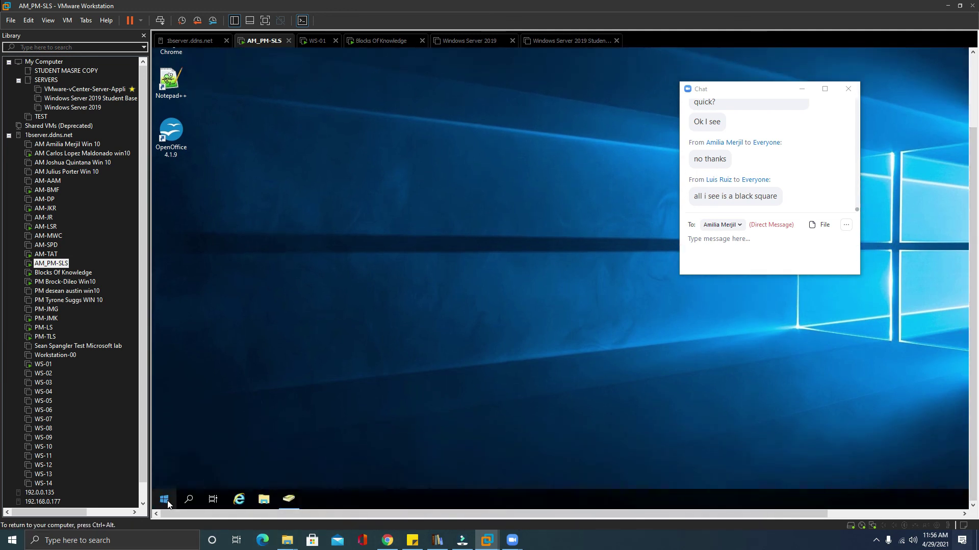
Run gpupdate /force in an administrator PowerShell, then close the console once it completes.
{"action": "right_click", "coordinate": [165, 502]}
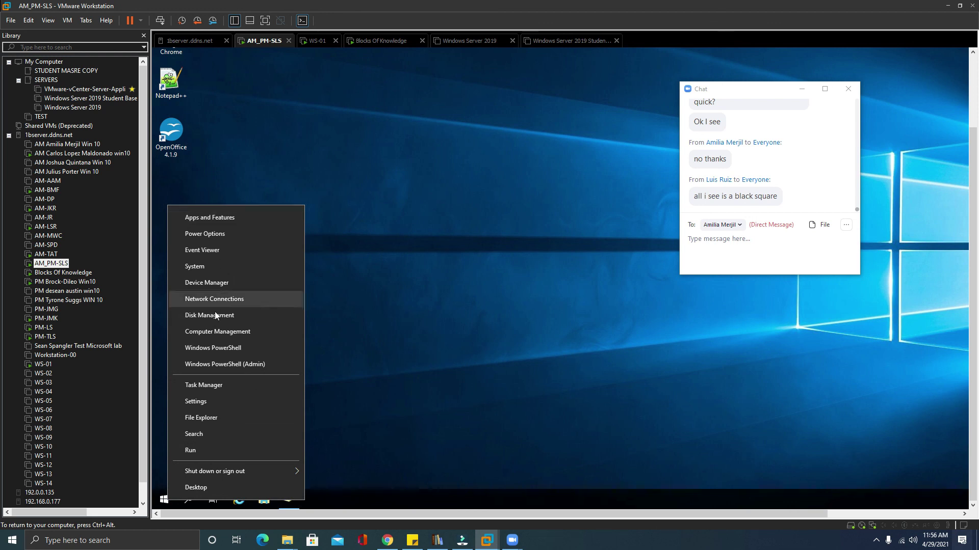
{"action": "left_click", "coordinate": [217, 348]}
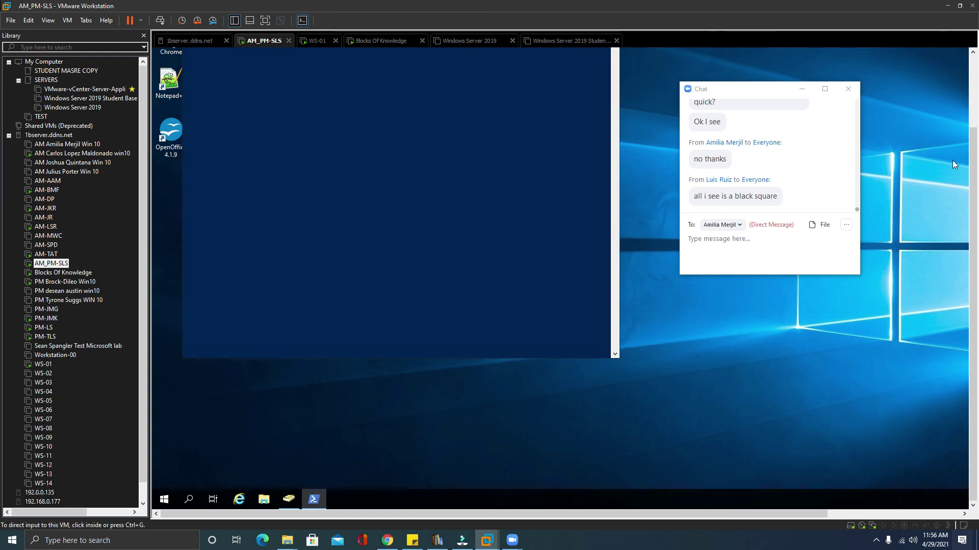
{"action": "scroll", "coordinate": [975, 161], "scroll_direction": "up", "scroll_amount": 3}
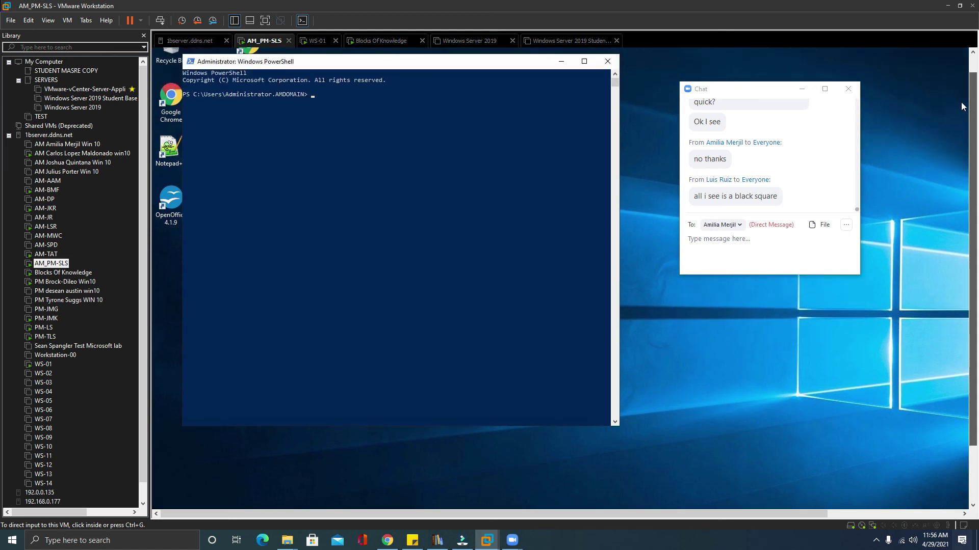
{"action": "left_click", "coordinate": [510, 110]}
{"action": "left_click", "coordinate": [393, 134]}
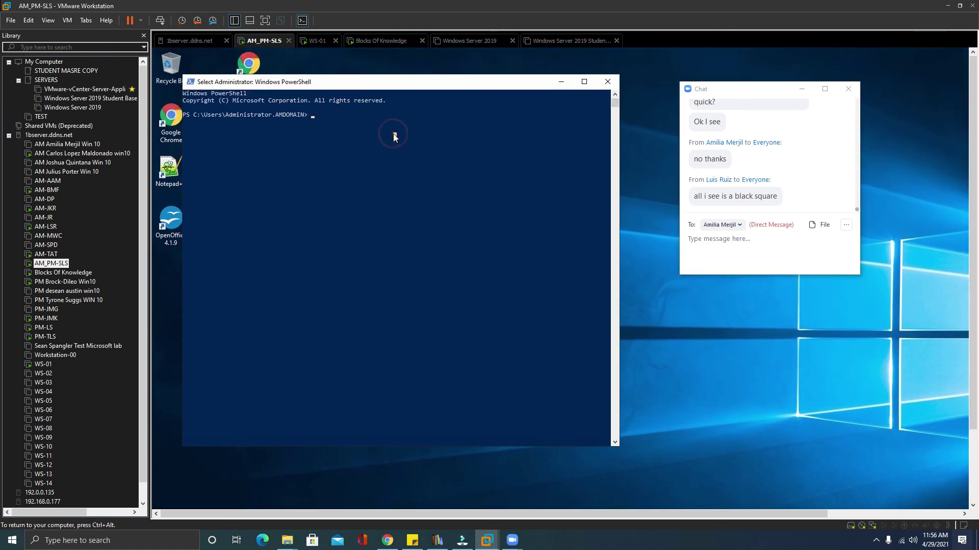
{"action": "type", "text": "gpupdate /force"}
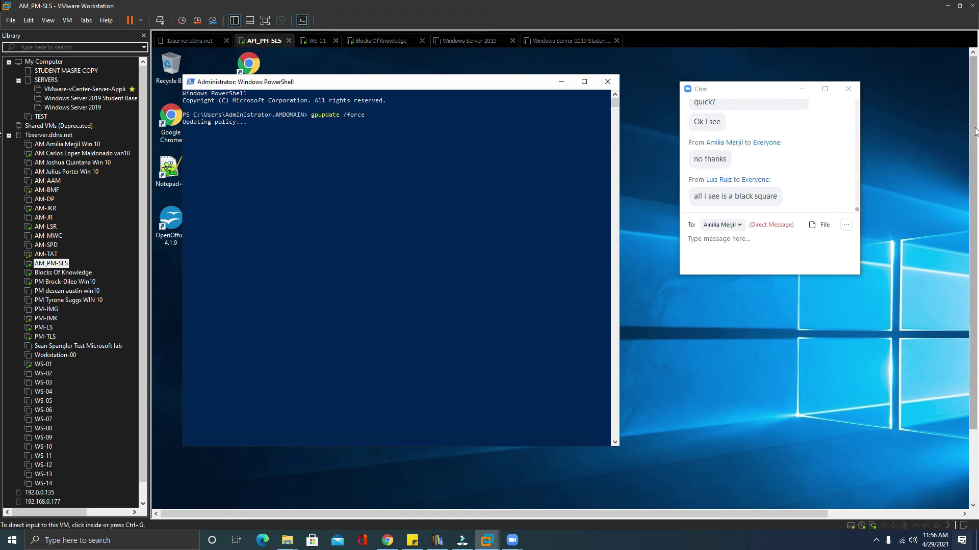
{"action": "left_click", "coordinate": [607, 81]}
{"action": "scroll", "coordinate": [971, 121], "scroll_direction": "down", "scroll_amount": 3}
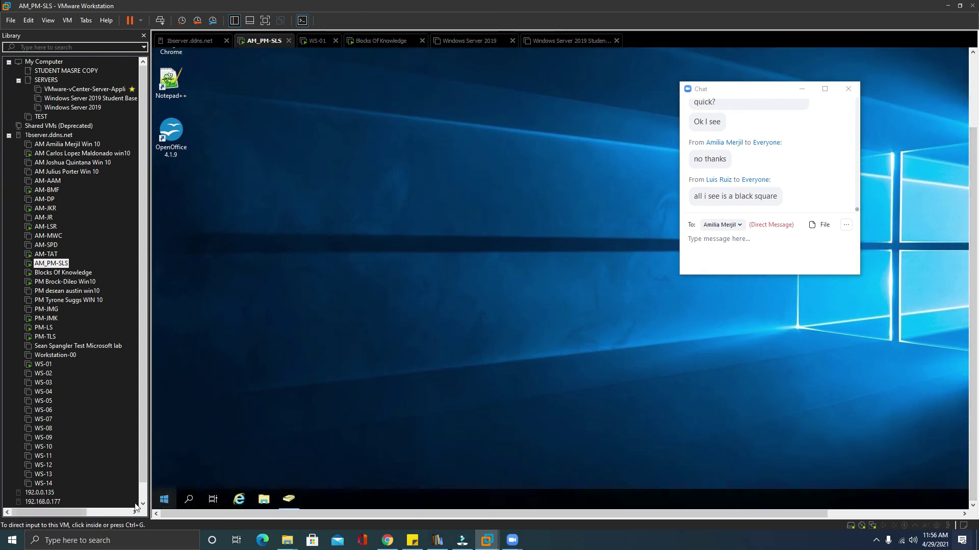
Sign the administrator out via Shut down or sign out > Sign out.
{"action": "right_click", "coordinate": [164, 499]}
{"action": "mouse_move", "coordinate": [225, 468]}
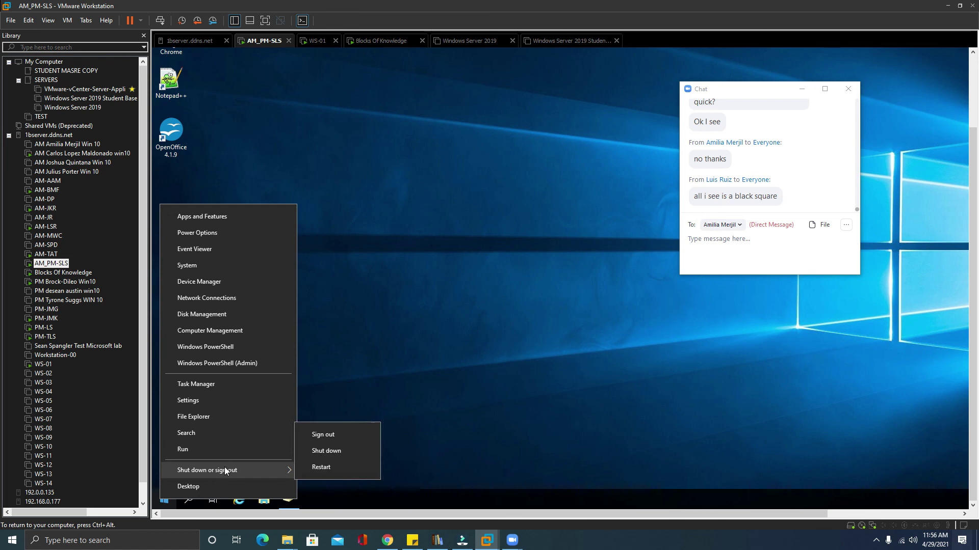
{"action": "left_click", "coordinate": [327, 441]}
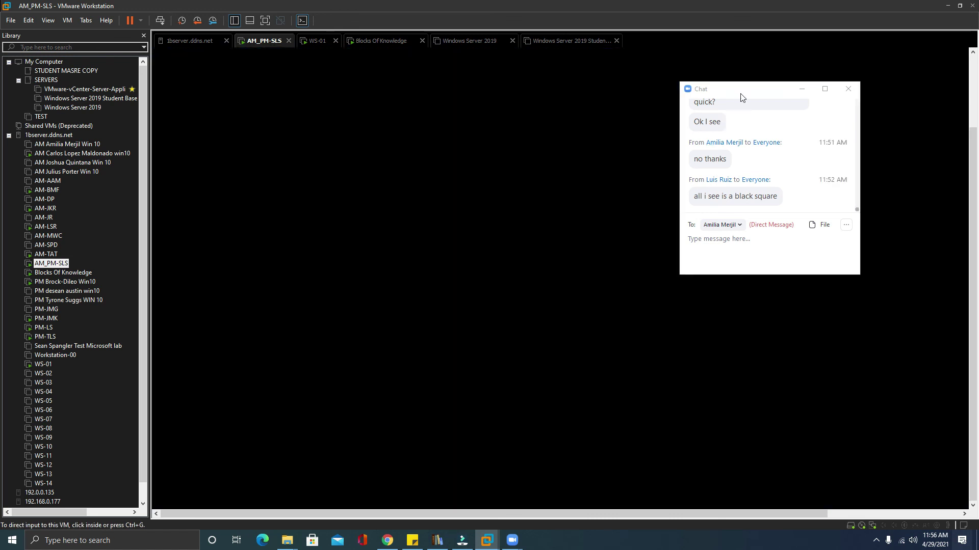
{"action": "left_click_drag", "start_coordinate": [735, 93], "coordinate": [773, 81]}
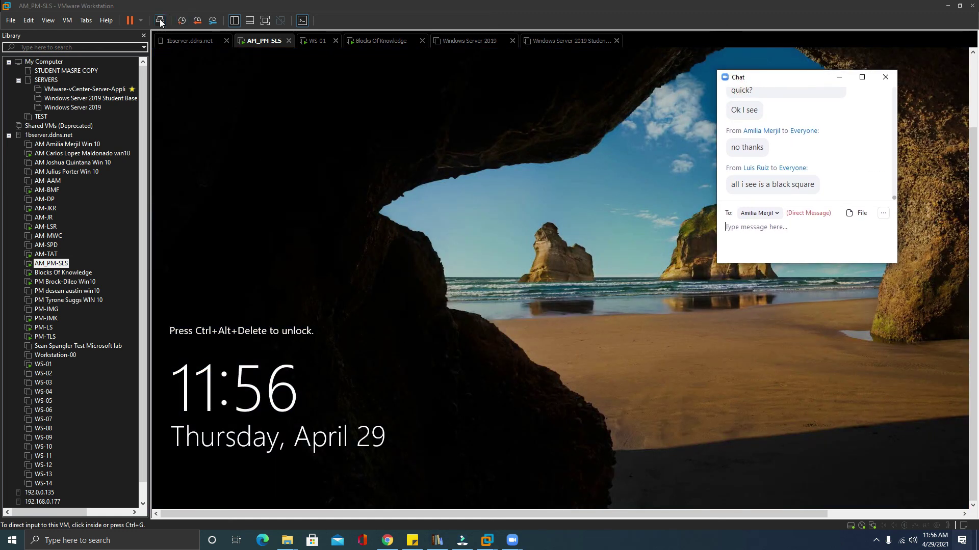
{"action": "left_click", "coordinate": [160, 20]}
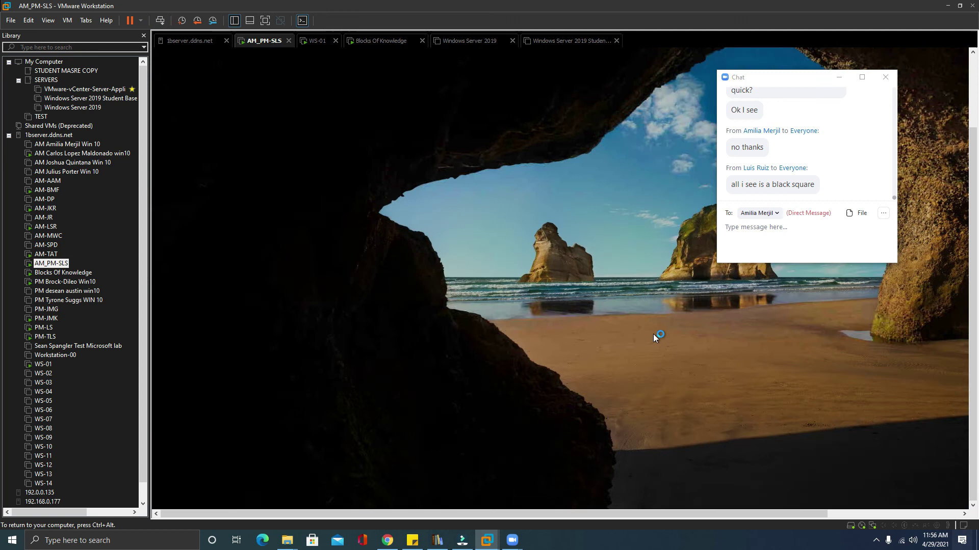
Log on as Other user with user name Test and its password.
{"action": "left_click", "coordinate": [222, 484]}
{"action": "left_click", "coordinate": [664, 269]}
{"action": "type", "text": "T"}
{"action": "key", "text": "BackSpace"}
{"action": "type", "text": "Test"}
{"action": "key", "text": "Tab"}
{"action": "type", "text": "••"}
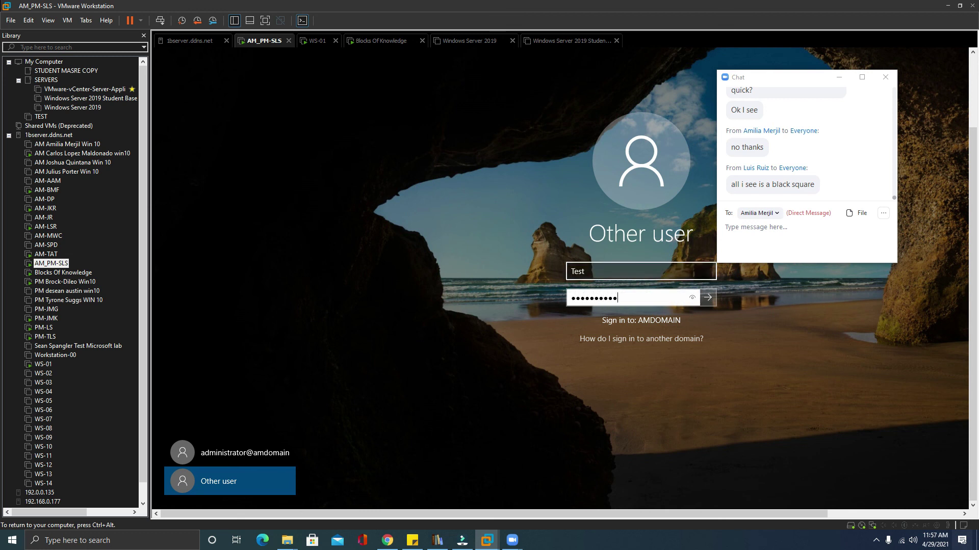
{"action": "type", "text": "•••••••••"}
{"action": "key", "text": "Return"}
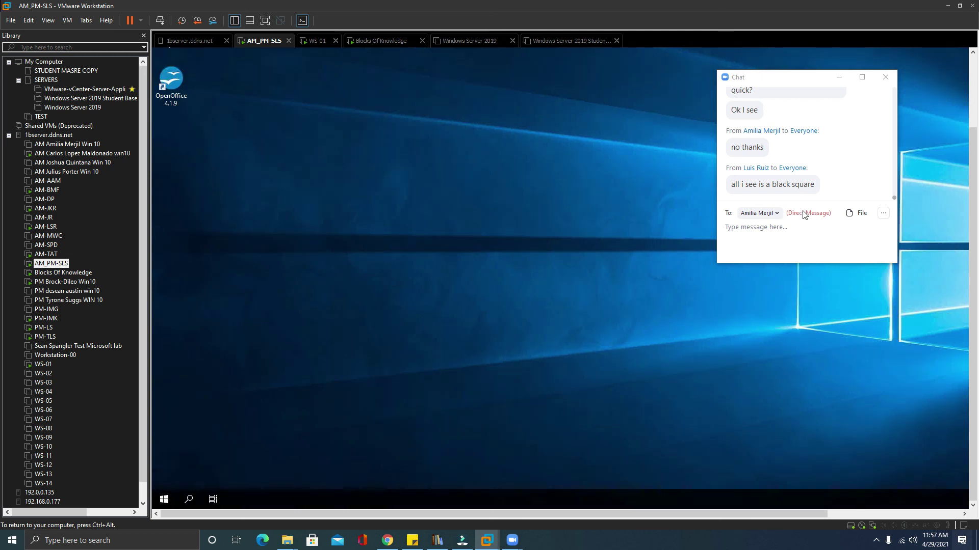
Close the VMware Library pane so the Test user's desktop, without a Recycle Bin, fills the window.
{"action": "left_click", "coordinate": [957, 130]}
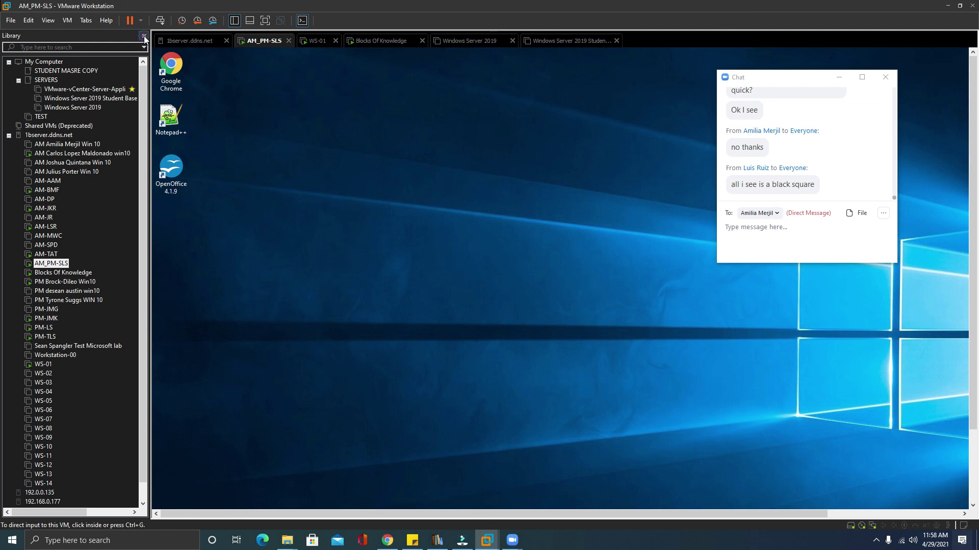
{"action": "left_click", "coordinate": [143, 35]}
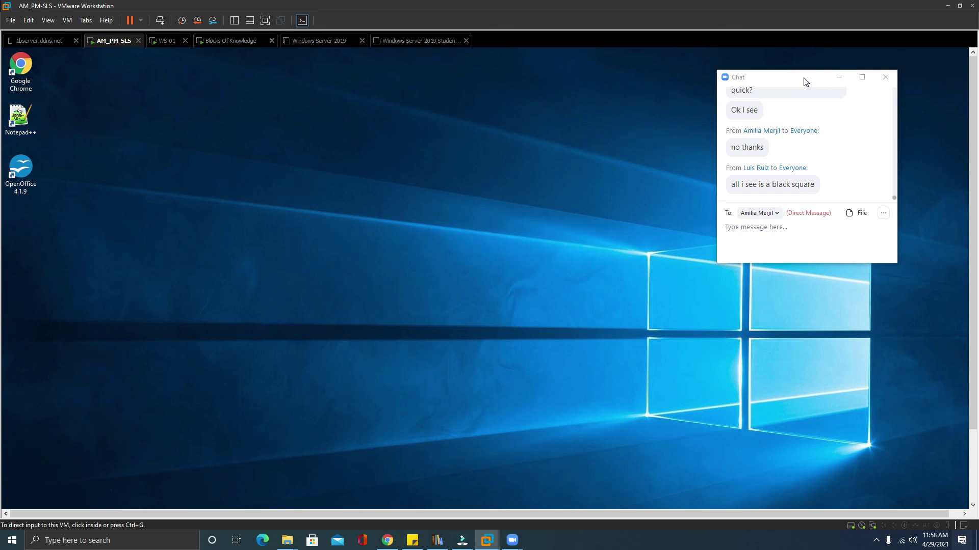
Move the Zoom chat to the top-right corner and minimize the VMware Workstation window.
{"action": "left_click_drag", "start_coordinate": [804, 81], "coordinate": [872, 61]}
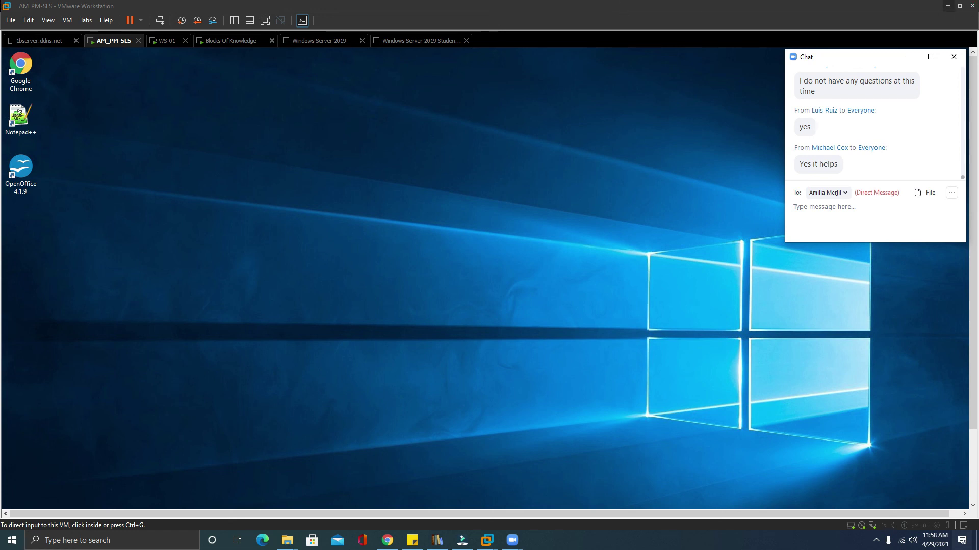
{"action": "left_click", "coordinate": [947, 5]}
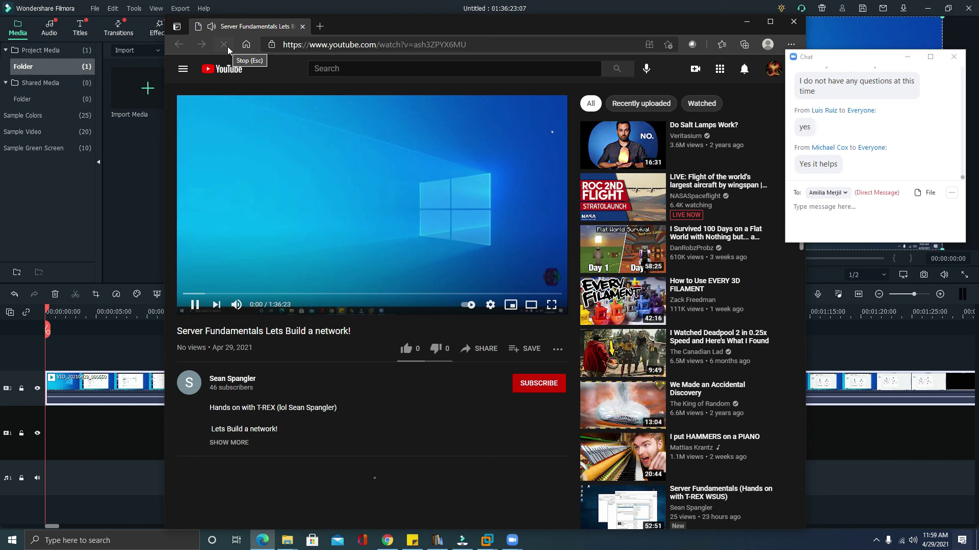
Pause the YouTube lesson video and copy its URL from the address bar.
{"action": "left_click", "coordinate": [320, 206]}
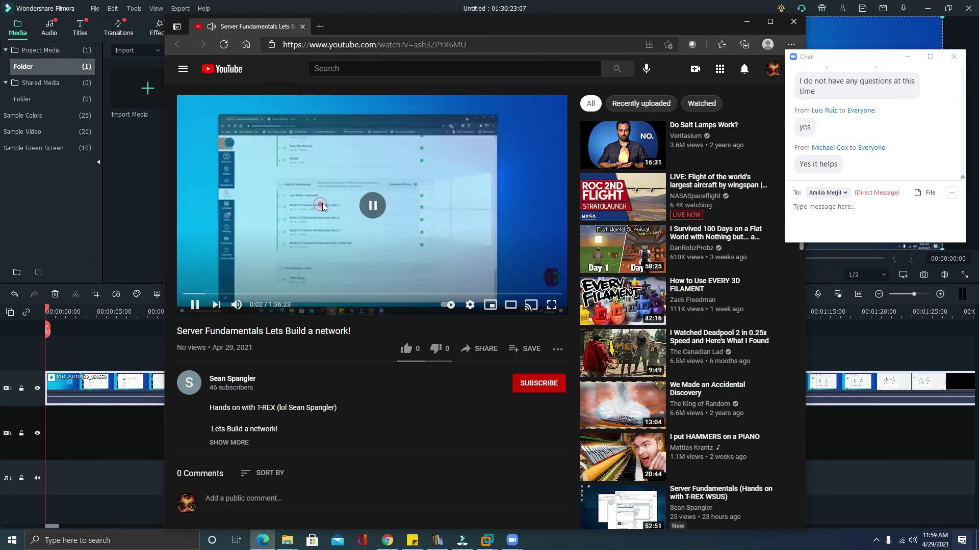
{"action": "left_click", "coordinate": [470, 306]}
{"action": "left_click", "coordinate": [470, 306]}
{"action": "left_click", "coordinate": [352, 45]}
{"action": "right_click", "coordinate": [352, 45]}
{"action": "left_click", "coordinate": [410, 133]}
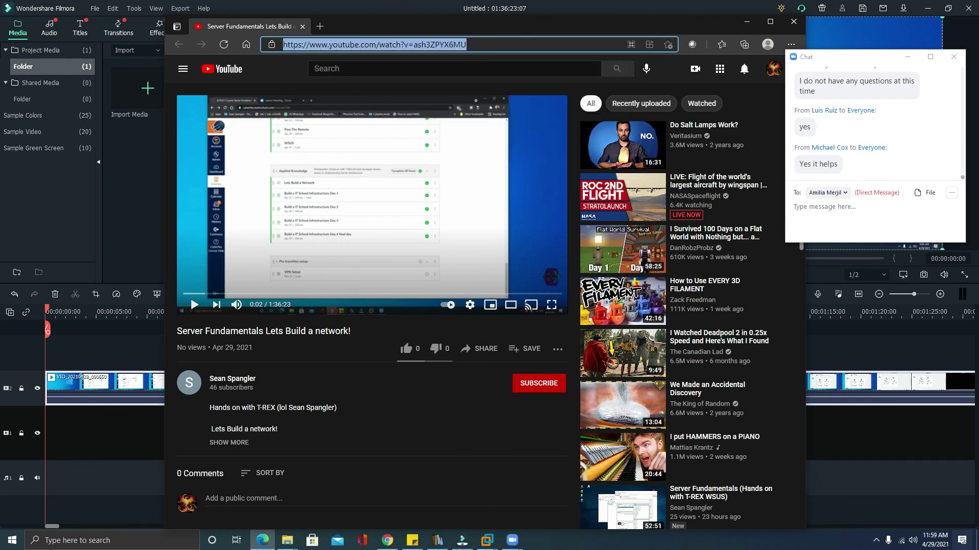
Paste the video link into the Zoom chat and send it to Everyone.
{"action": "key", "text": "alt+Tab"}
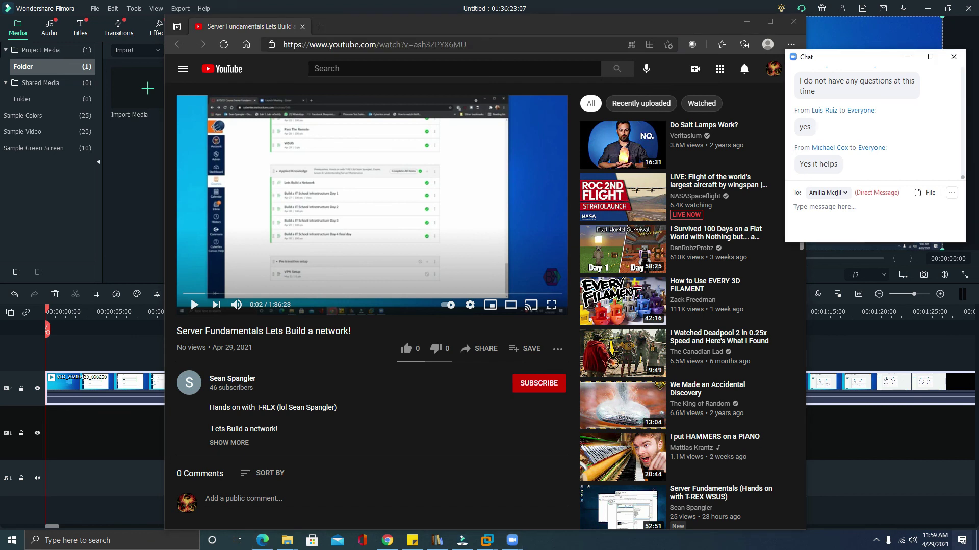
{"action": "right_click", "coordinate": [828, 217]}
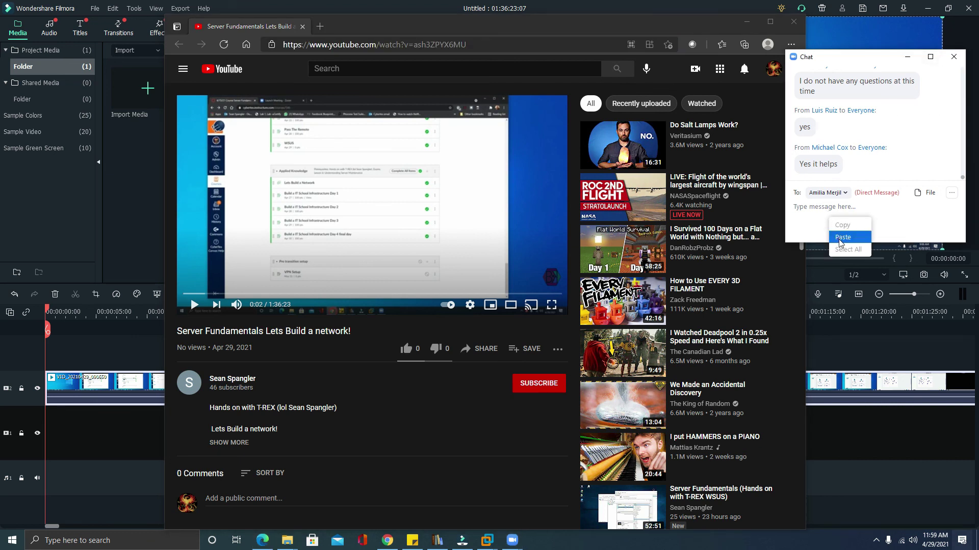
{"action": "left_click", "coordinate": [842, 237]}
{"action": "left_click", "coordinate": [827, 192]}
{"action": "left_click", "coordinate": [843, 224]}
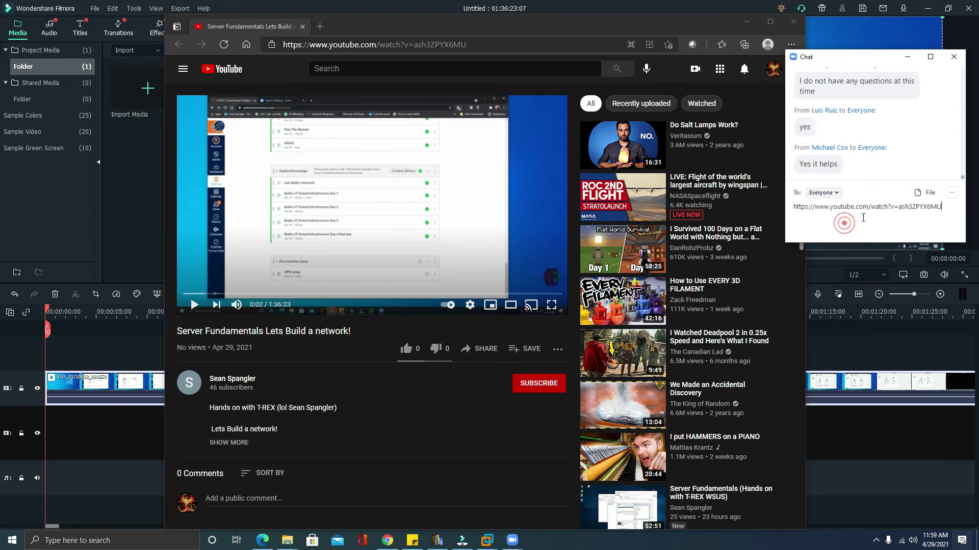
{"action": "key", "text": "Return"}
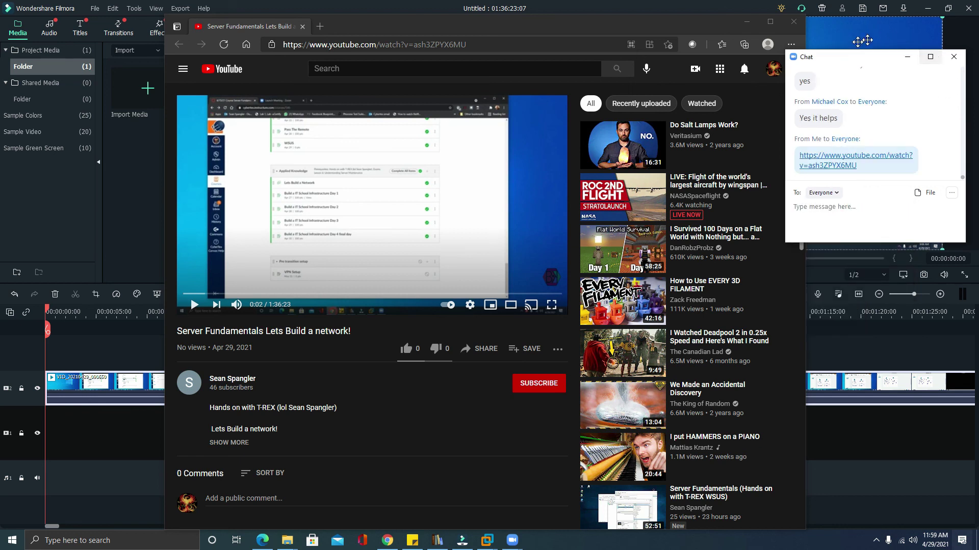
Close the chat and minimize Edge and Filmora to reveal the VMware desktop.
{"action": "left_click", "coordinate": [954, 57]}
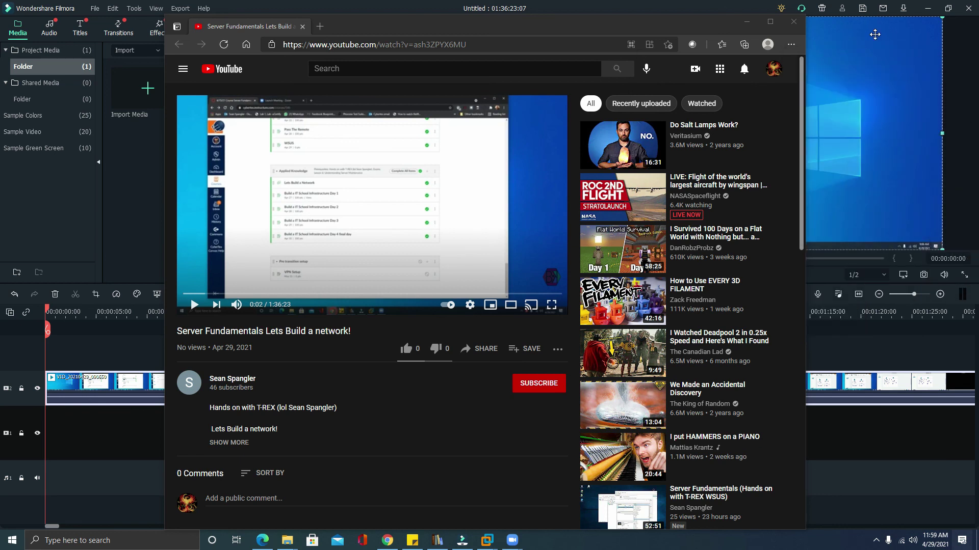
{"action": "left_click", "coordinate": [745, 25]}
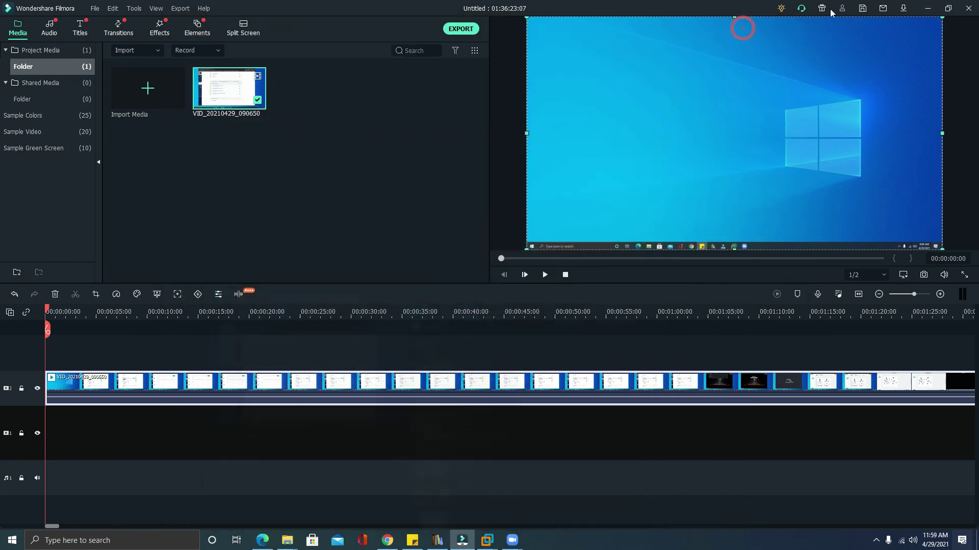
{"action": "left_click", "coordinate": [927, 8]}
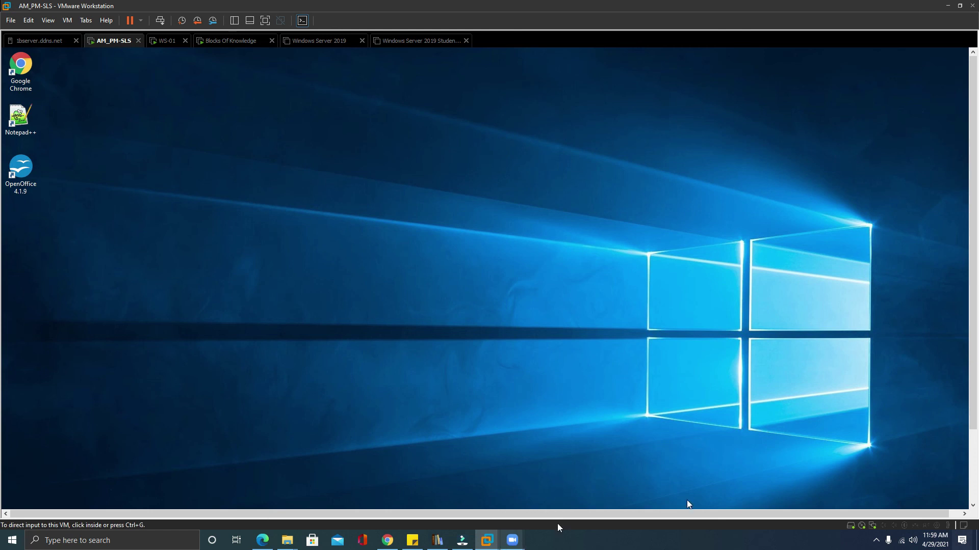
{"action": "left_click", "coordinate": [876, 541]}
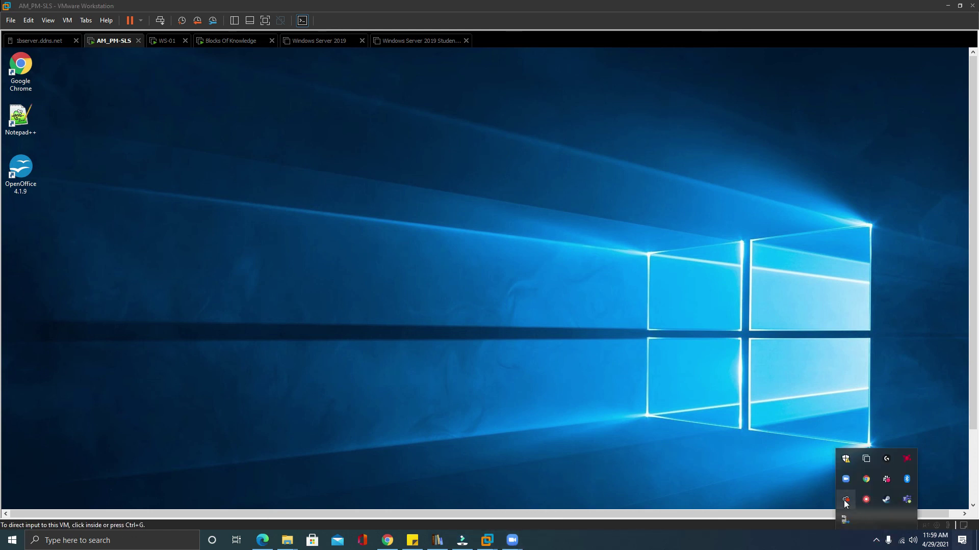